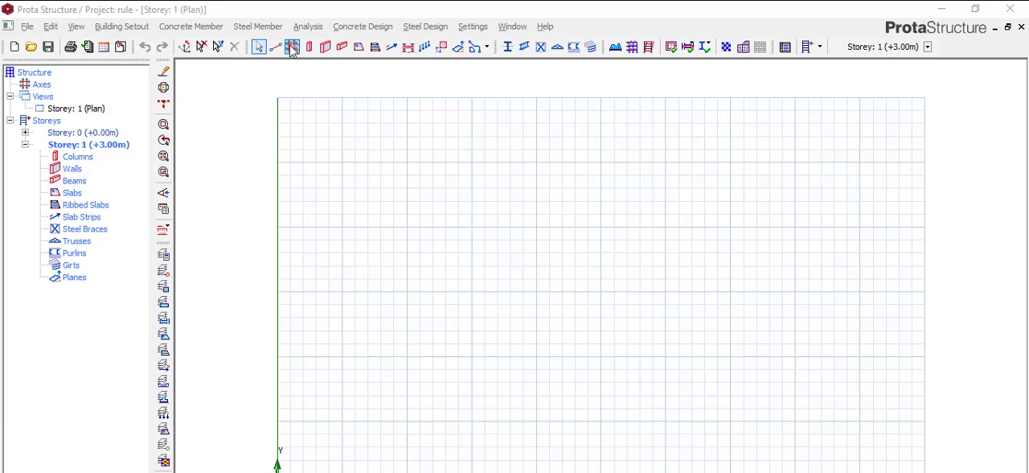
# Generate an orthogonal axis grid labelled from A and 1, with spacing 5000*3 in both directions and 2000 extension lengths.
pyautogui.click(292, 48)
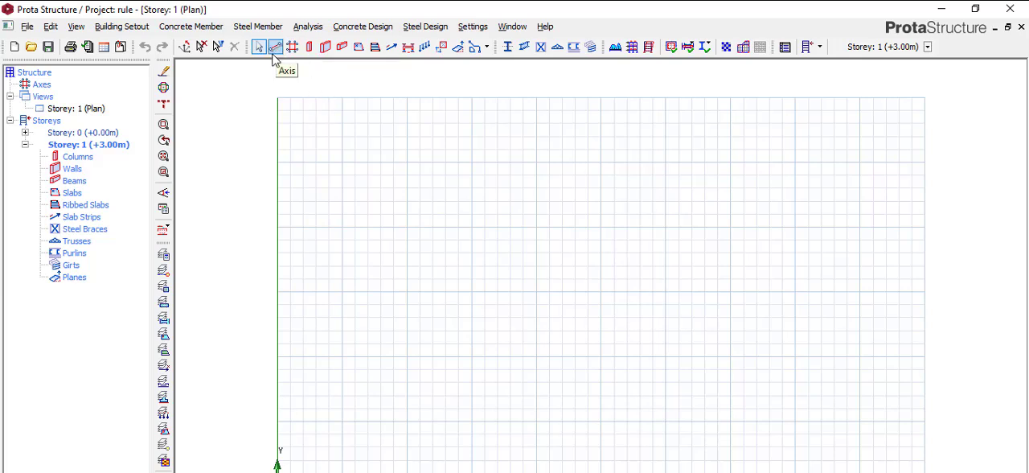
pyautogui.click(259, 48)
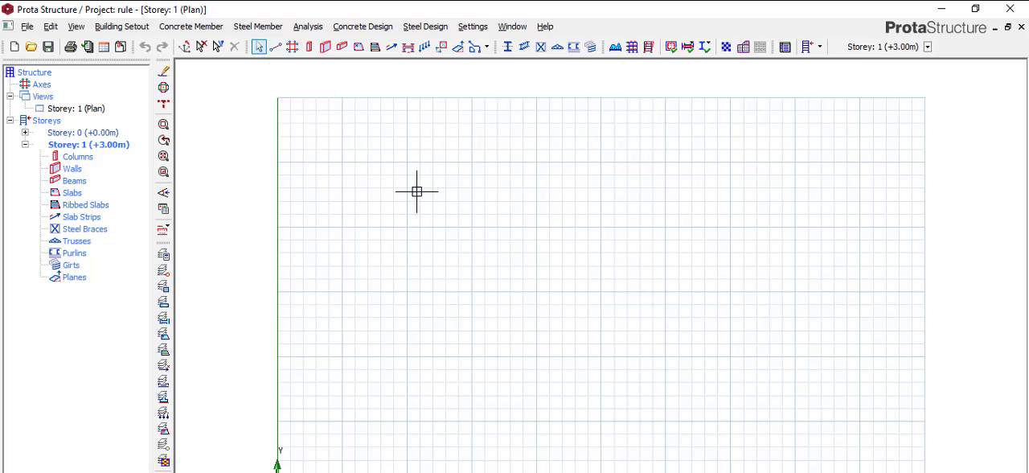
pyautogui.click(535, 231)
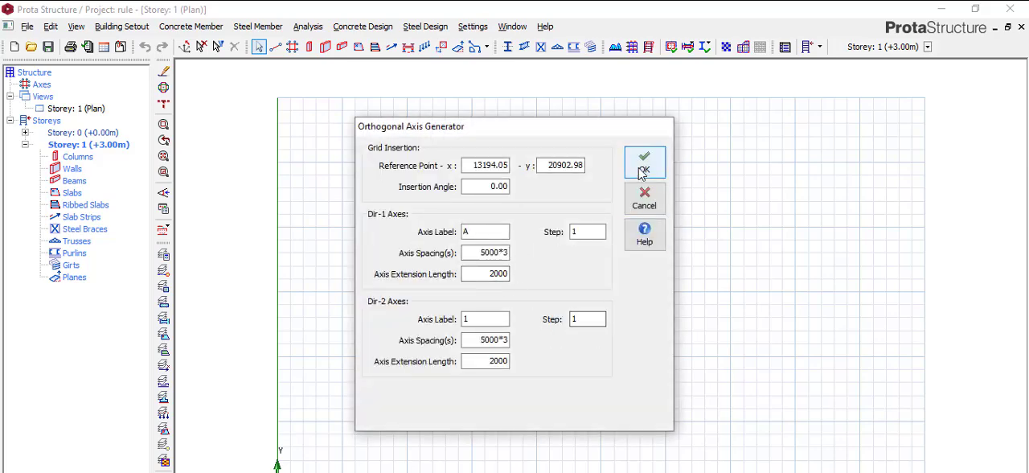
pyautogui.press('Return')
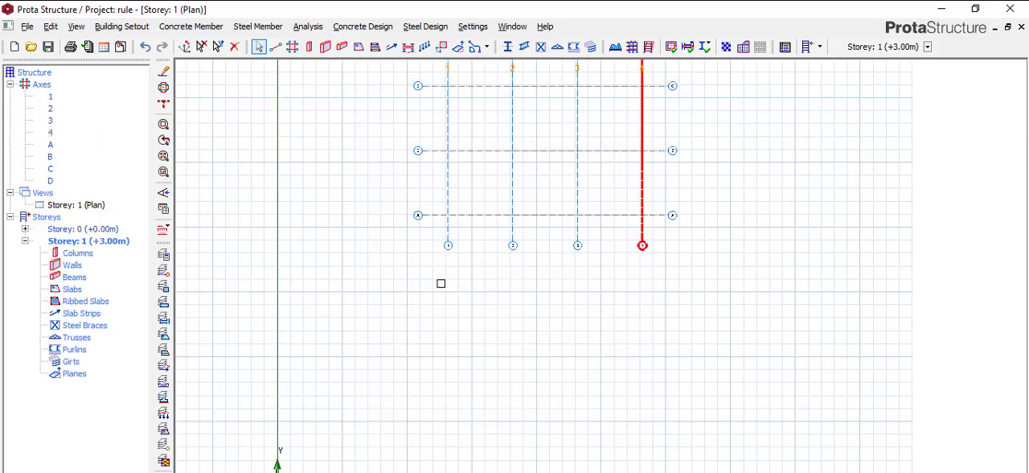
pyautogui.scroll(-3, 590, 262)
pyautogui.scroll(5, 604, 131)
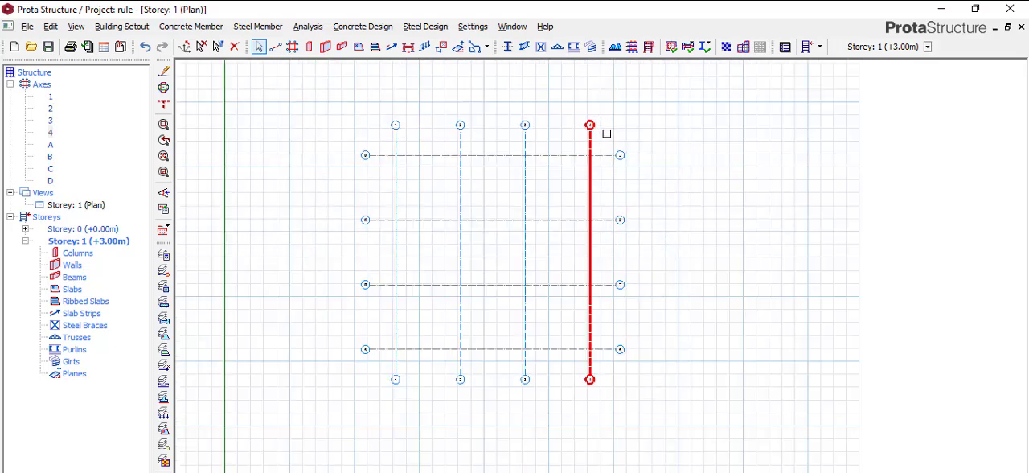
pyautogui.scroll(-2, 597, 130)
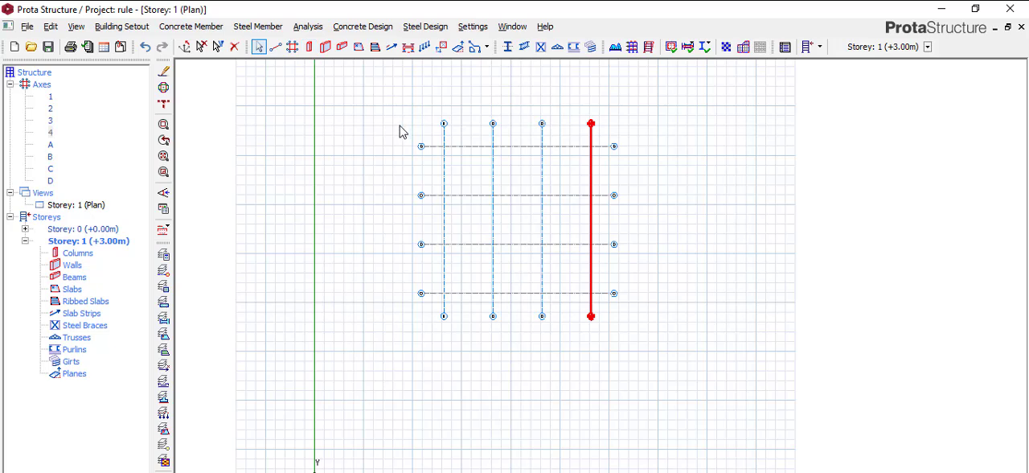
# Place 230 x 230 mm columns at every intersection of axes A–D and 1–4.
pyautogui.press('c')
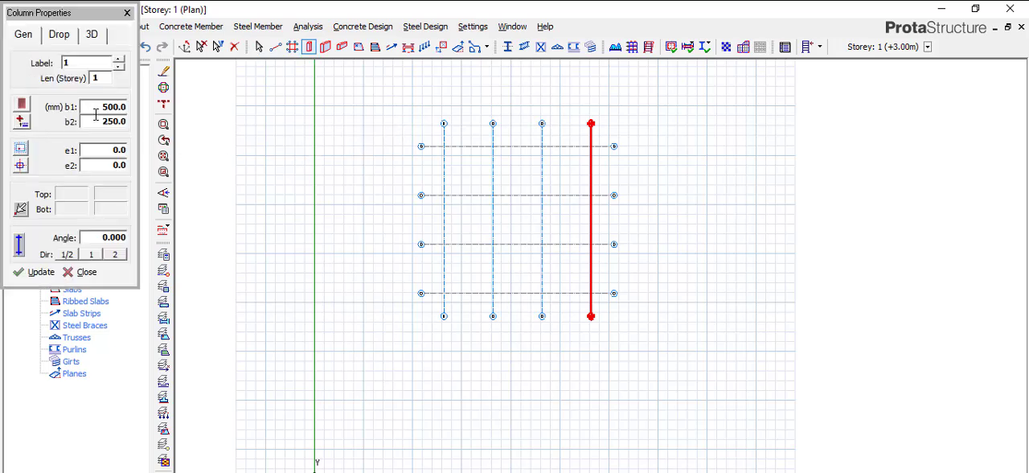
pyautogui.write('230')
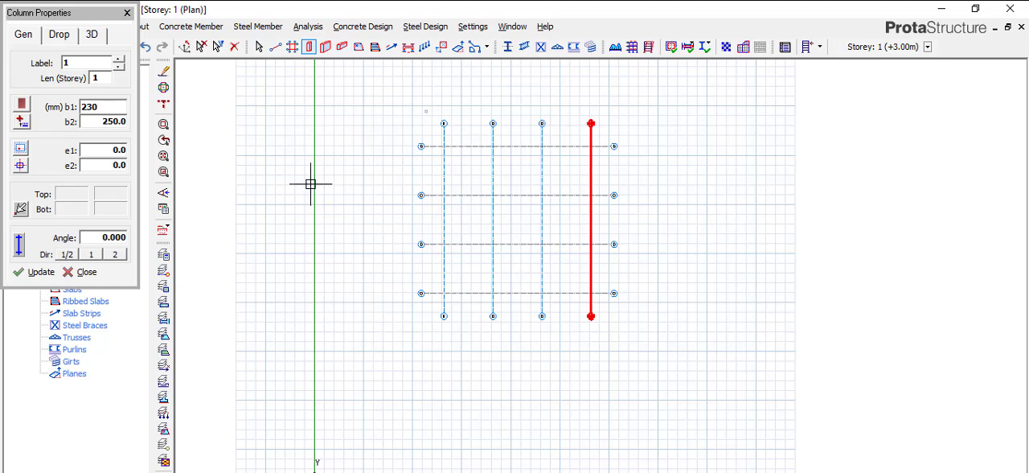
pyautogui.press('Tab')
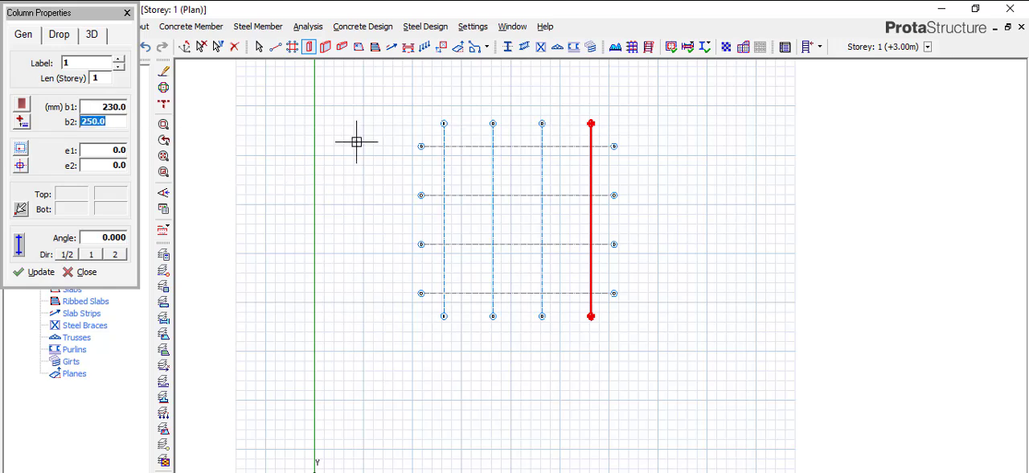
pyautogui.write('230')
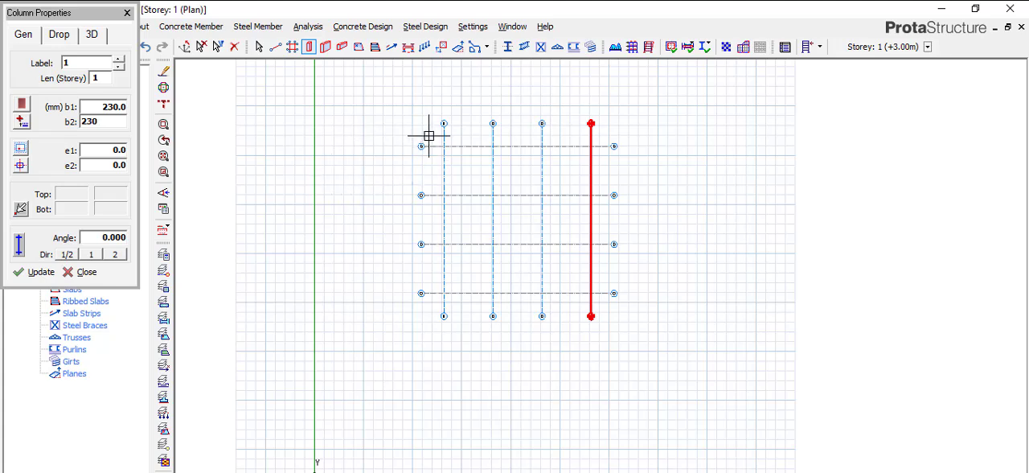
pyautogui.moveTo(428, 135); pyautogui.dragTo(614, 309)
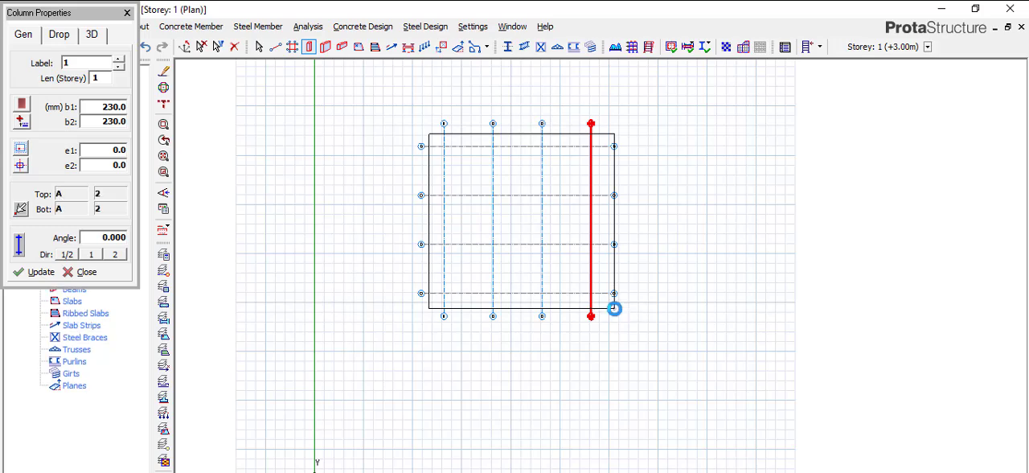
pyautogui.scroll(5, 493, 142)
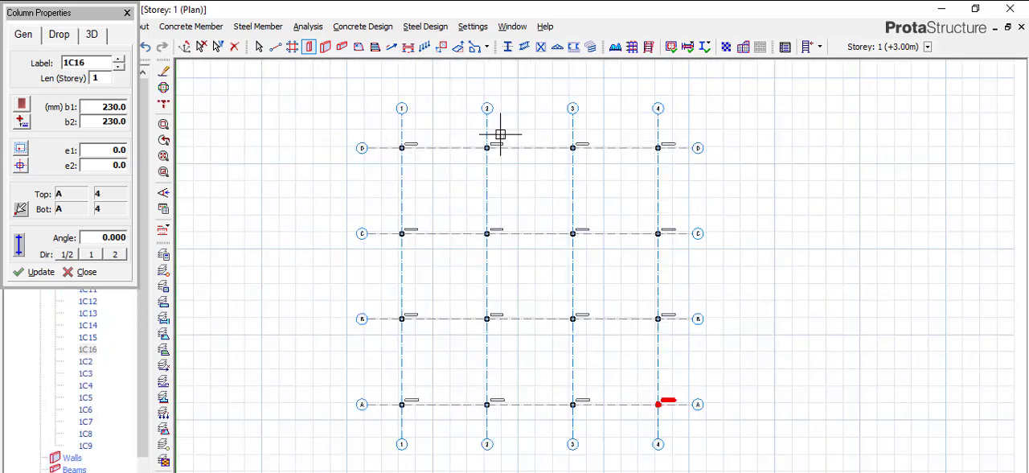
pyautogui.scroll(-2, 472, 151)
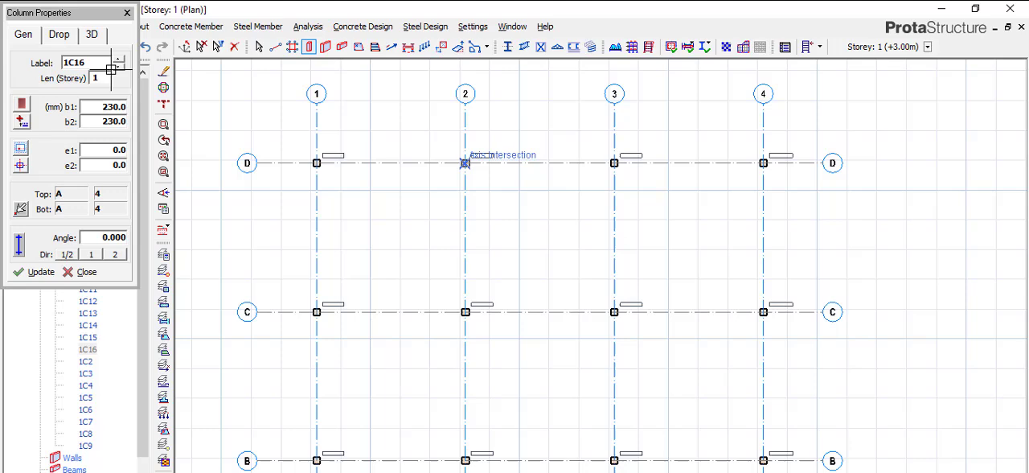
pyautogui.click(127, 13)
pyautogui.press('Escape')
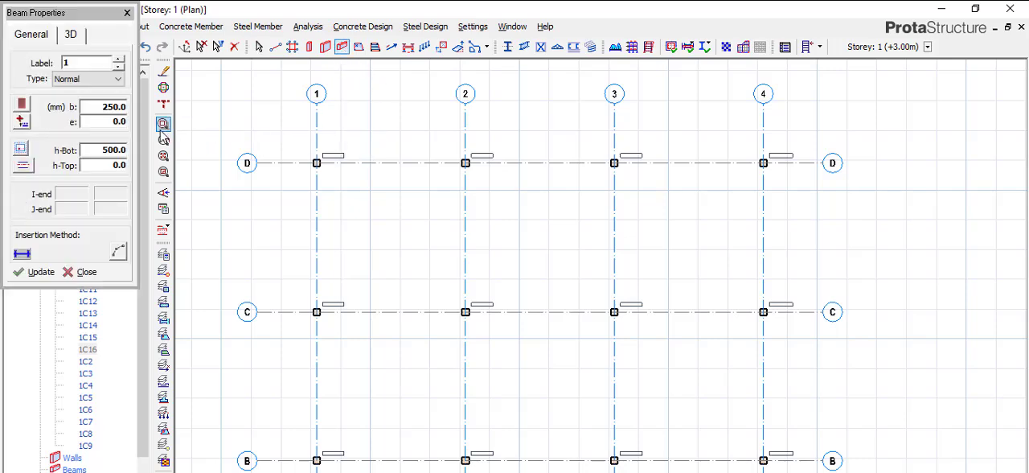
# Insert beams 230 mm wide and 450 mm deep between the columns along all grid axes.
pyautogui.moveTo(93, 106); pyautogui.dragTo(317, 117)
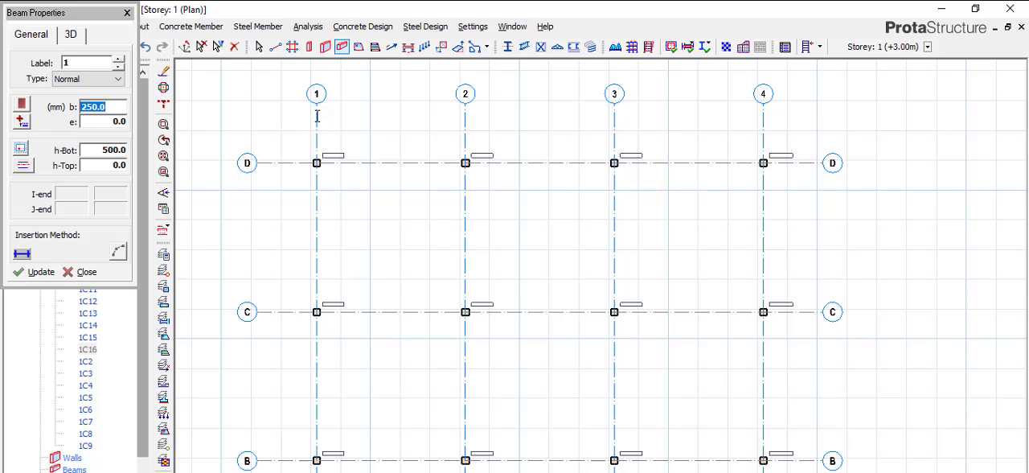
pyautogui.write('230')
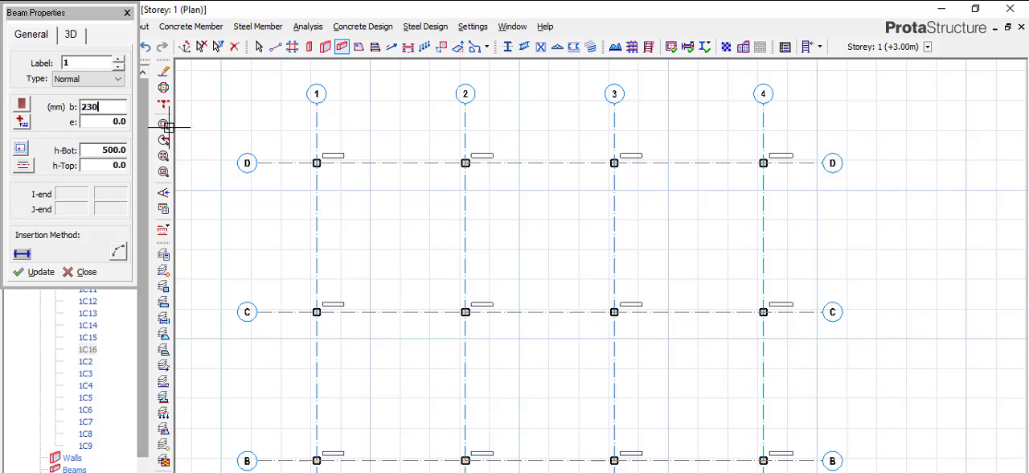
pyautogui.click(90, 150)
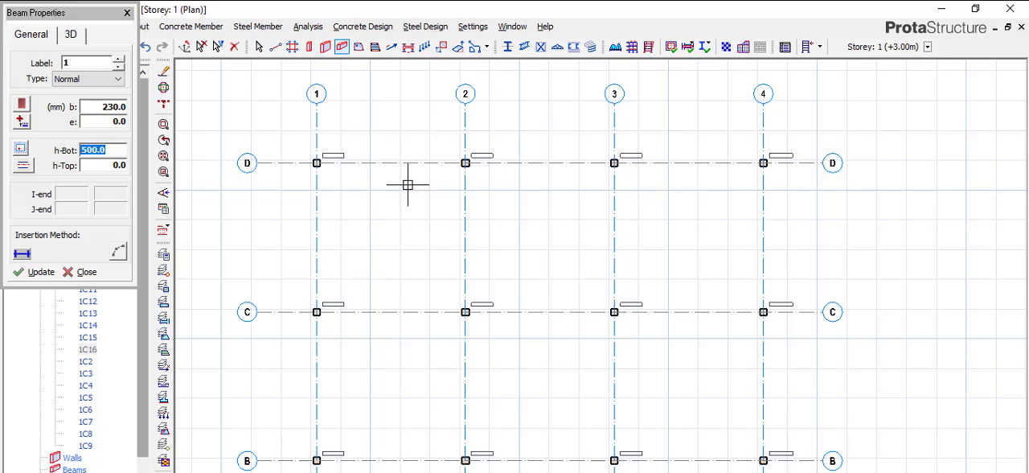
pyautogui.write('450')
pyautogui.scroll(-3, 339, 156)
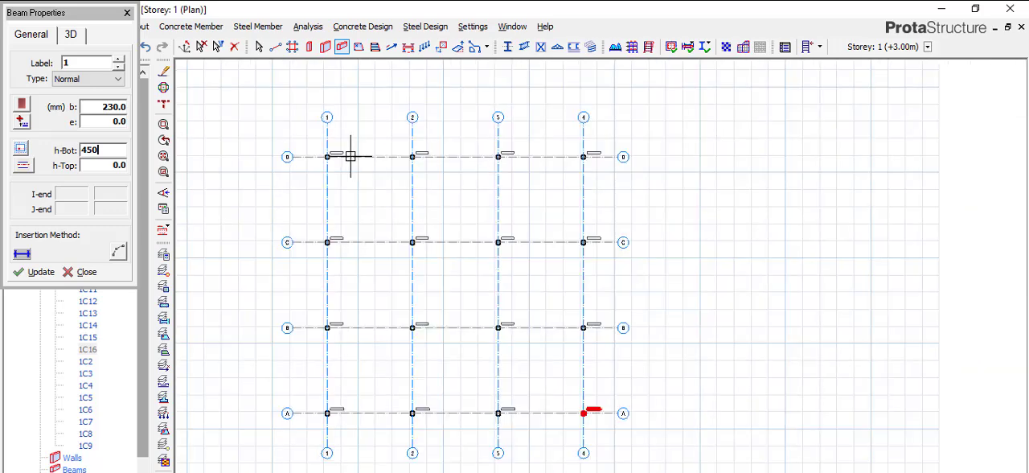
pyautogui.moveTo(532, 455); pyautogui.dragTo(608, 430)
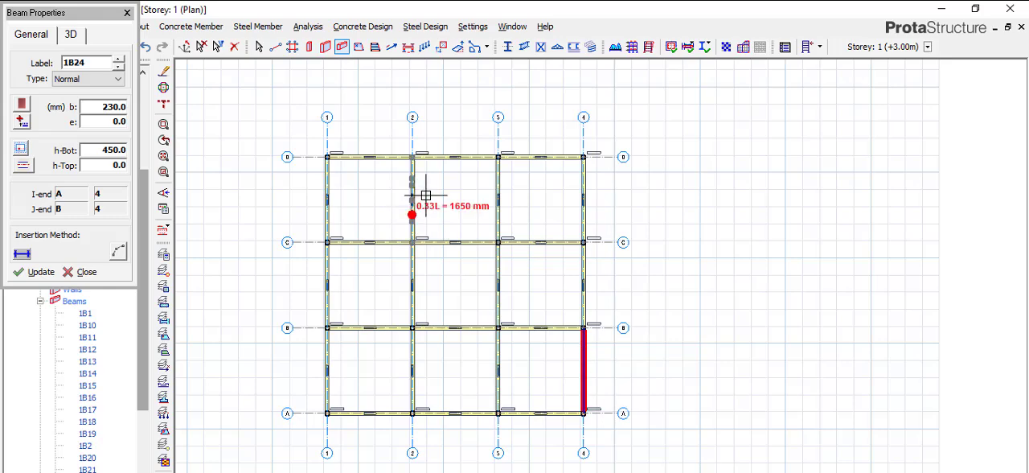
pyautogui.scroll(3, 436, 165)
pyautogui.scroll(1, 459, 163)
pyautogui.scroll(-4, 493, 177)
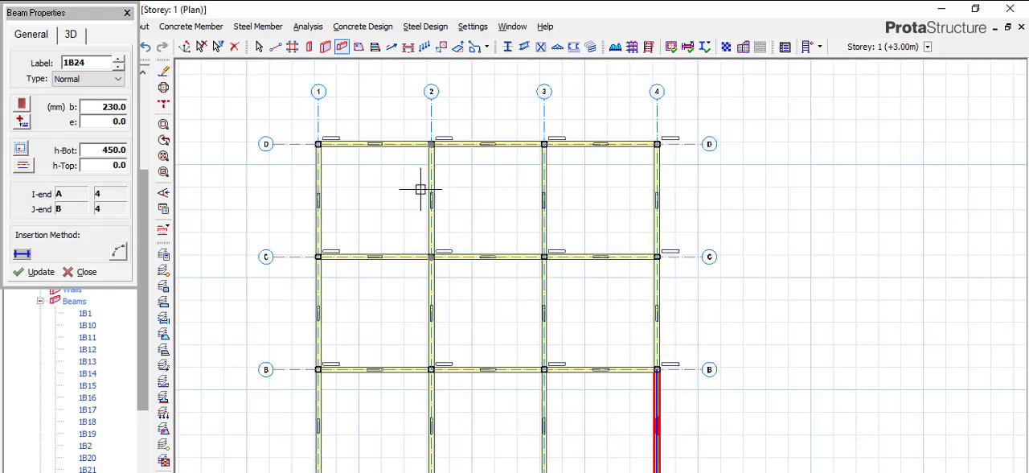
# Start a new slab and set its thickness to 150 mm.
pyautogui.click(358, 47)
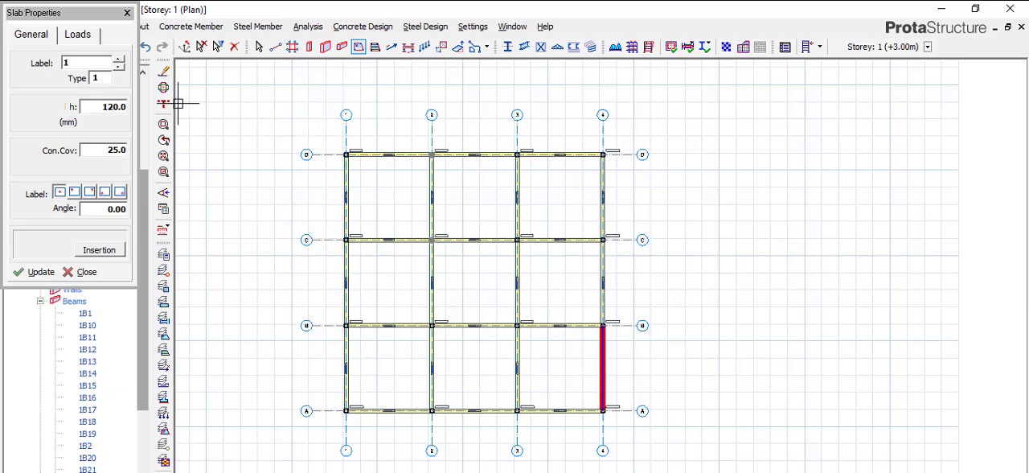
pyautogui.click(98, 106)
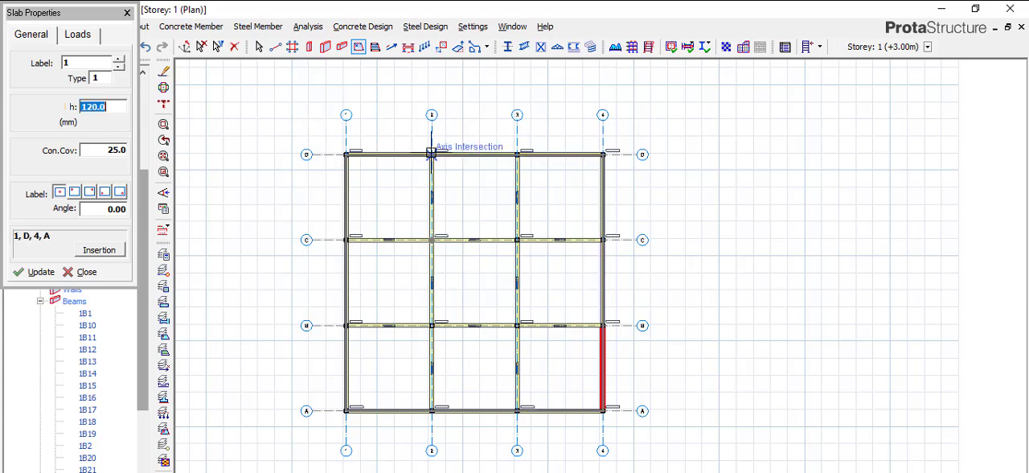
pyautogui.write('150')
# Set the slab's additional dead load to 2.2.
pyautogui.click(80, 35)
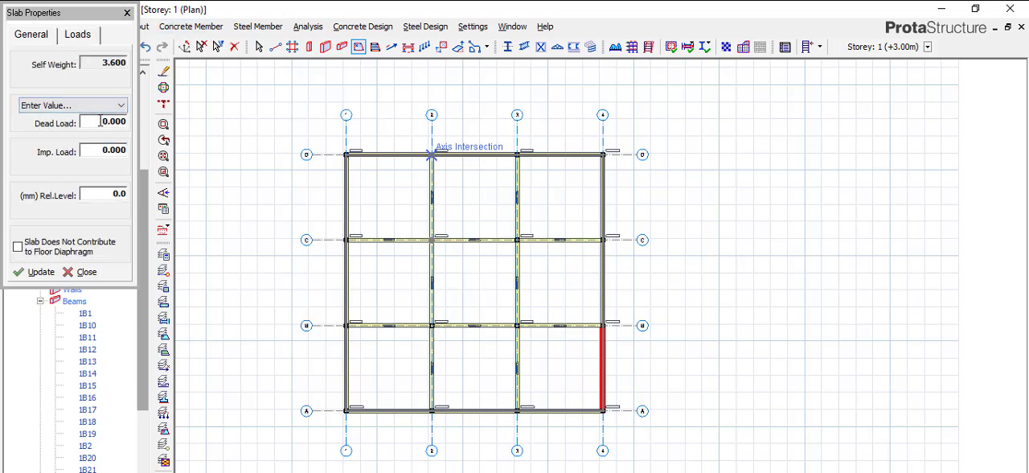
pyautogui.click(100, 121)
pyautogui.rightClick(101, 120)
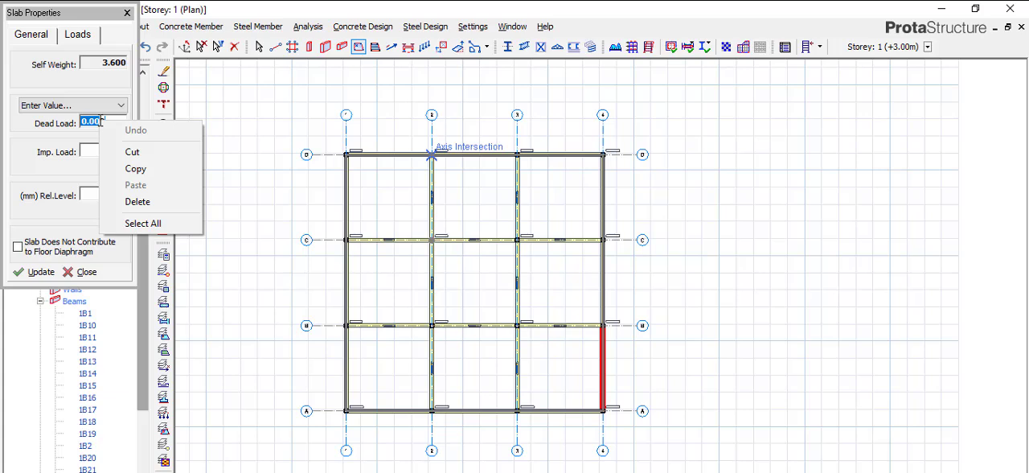
pyautogui.click(90, 126)
pyautogui.moveTo(108, 125); pyautogui.dragTo(10, 132)
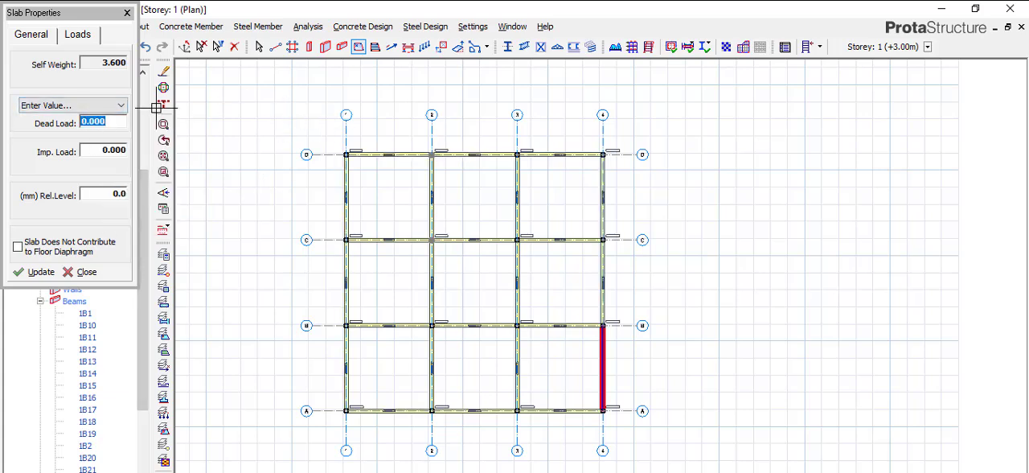
pyautogui.click(120, 105)
pyautogui.click(120, 111)
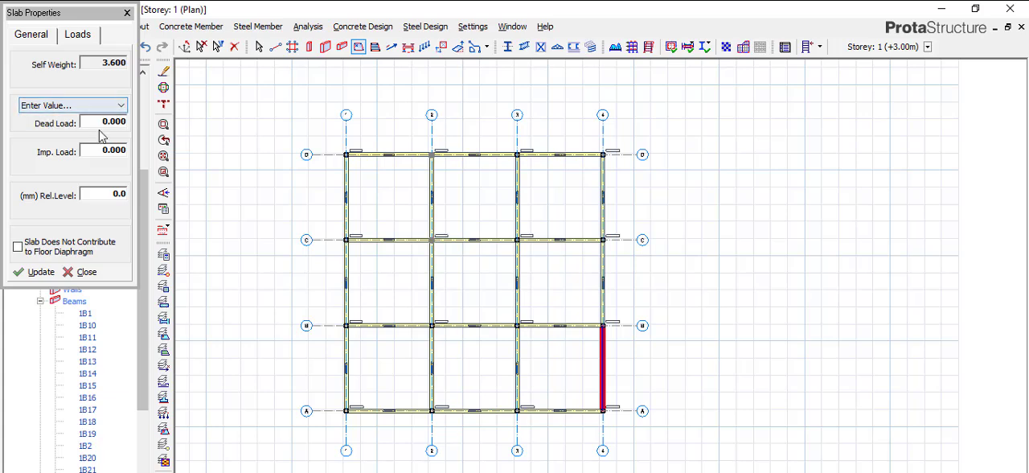
pyautogui.press('Tab')
pyautogui.write('2')
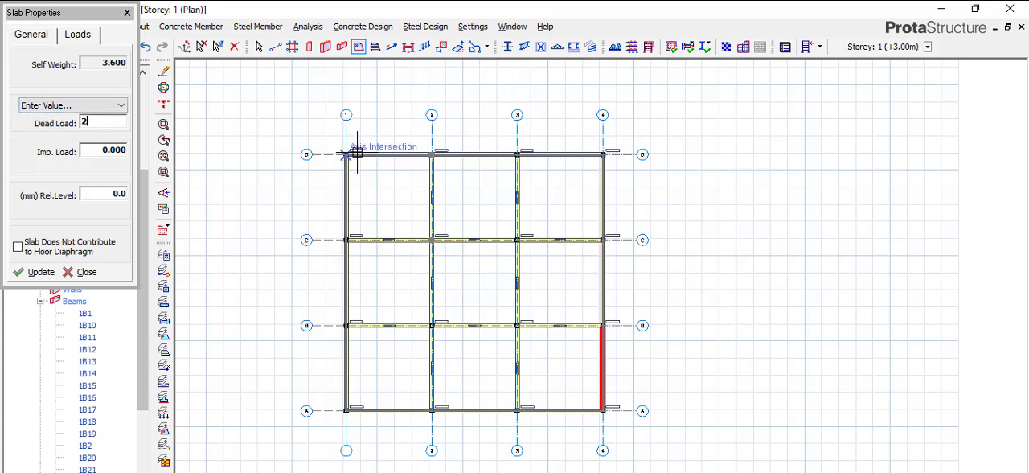
pyautogui.write('.2')
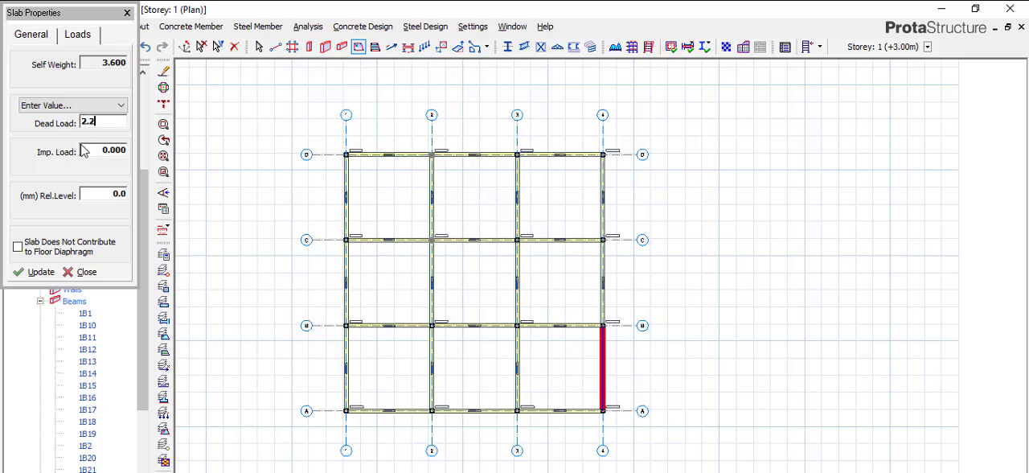
# Set the slab's imposed load to the 1.500 General domestic use preset.
pyautogui.click(105, 149)
pyautogui.rightClick(105, 149)
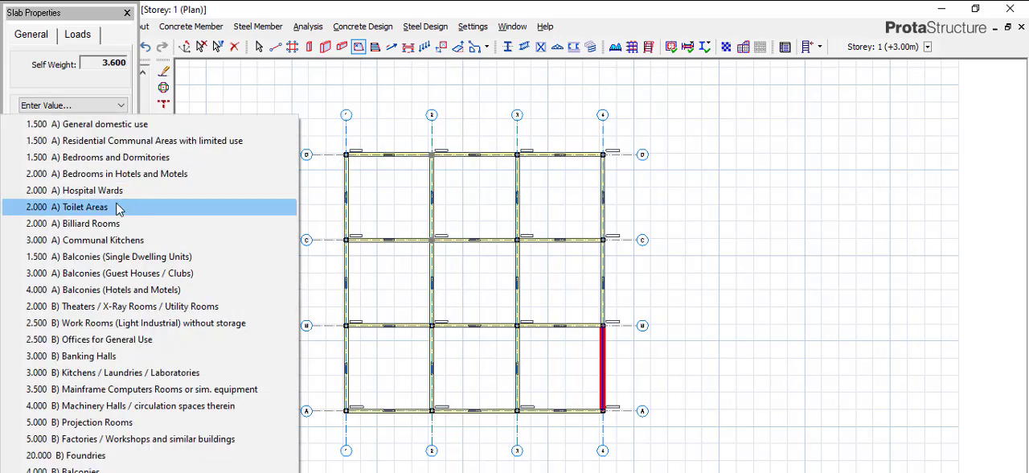
pyautogui.click(97, 125)
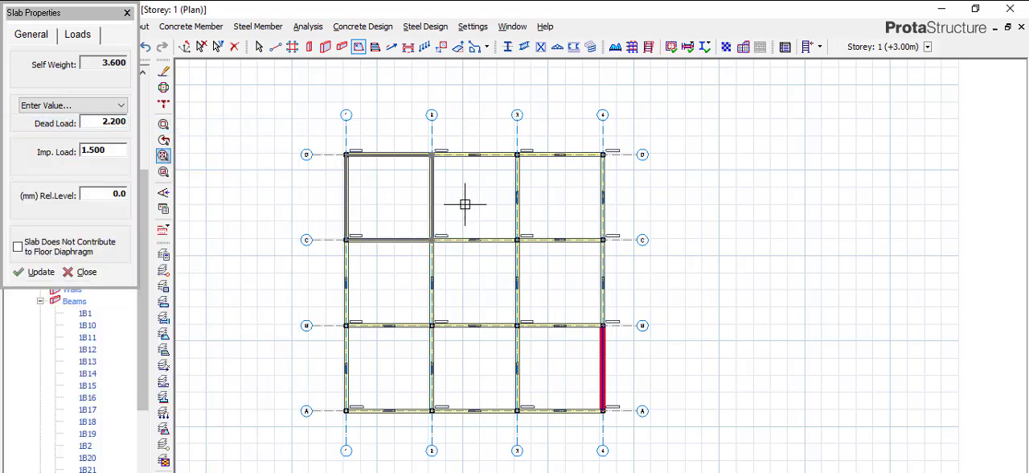
# Place slabs in all nine bays enclosed by the beams and finish slab insertion.
pyautogui.click(490, 204)
pyautogui.click(563, 200)
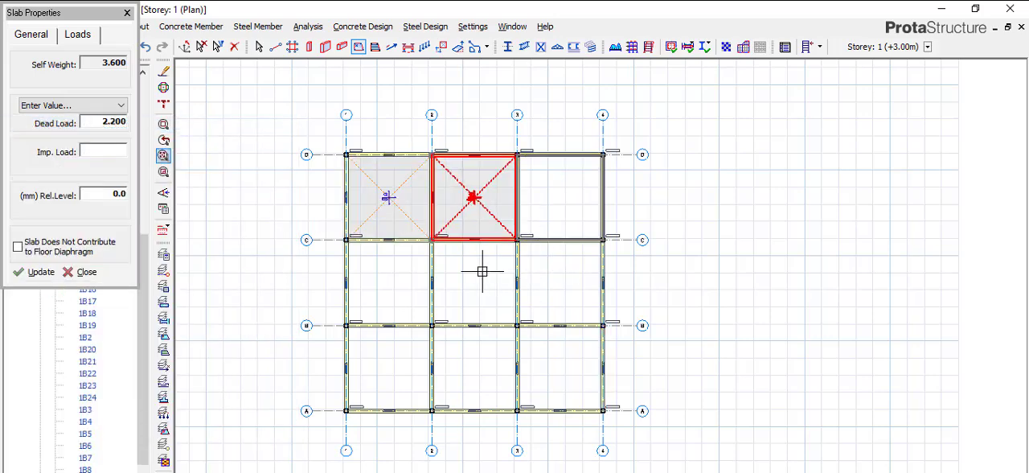
pyautogui.click(390, 361)
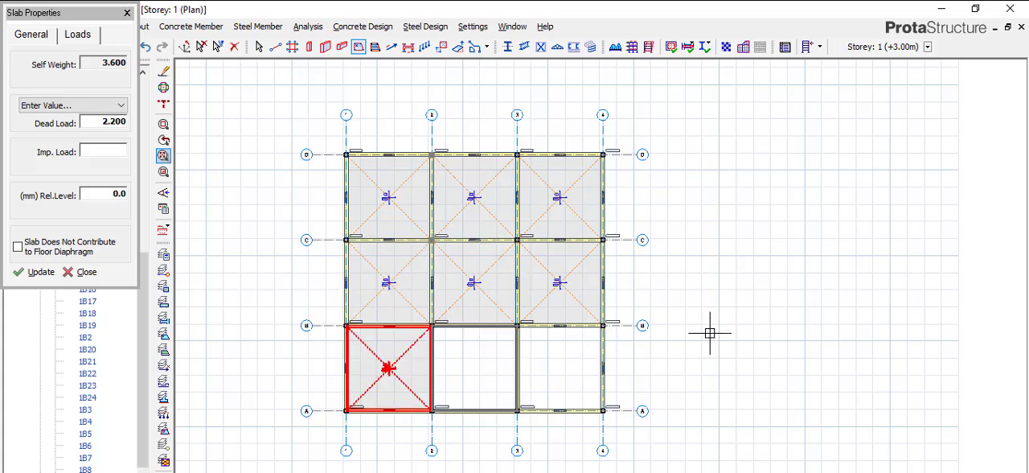
pyautogui.click(127, 14)
pyautogui.press('Escape')
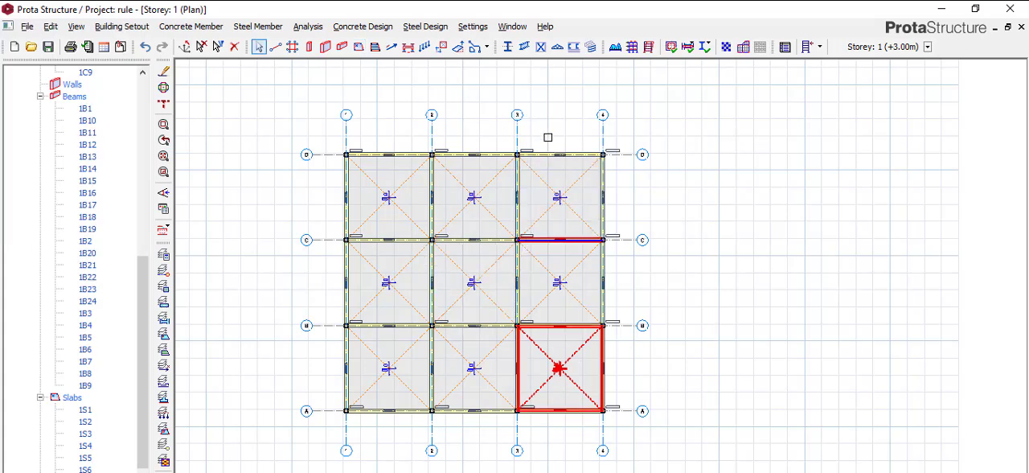
# Arrange the plan and 3D views side by side in two windows, each taking 50% of the width.
pyautogui.click(519, 29)
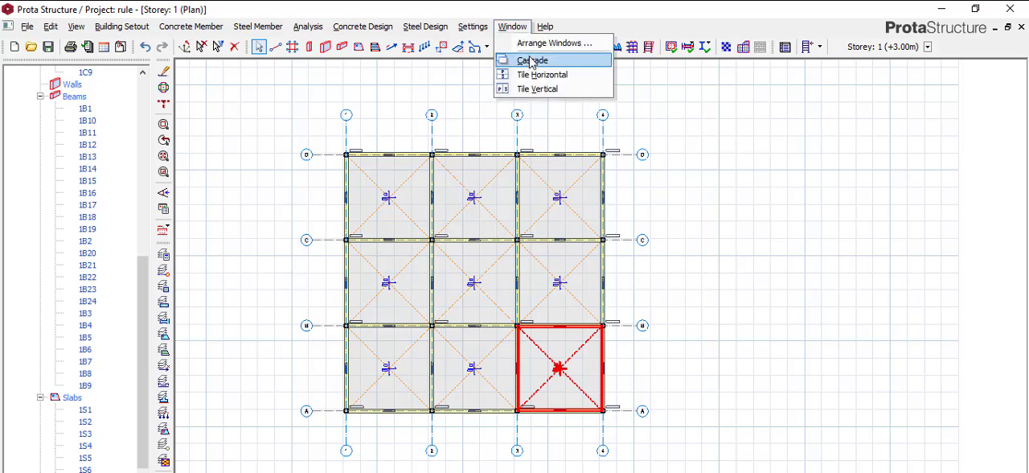
pyautogui.click(538, 44)
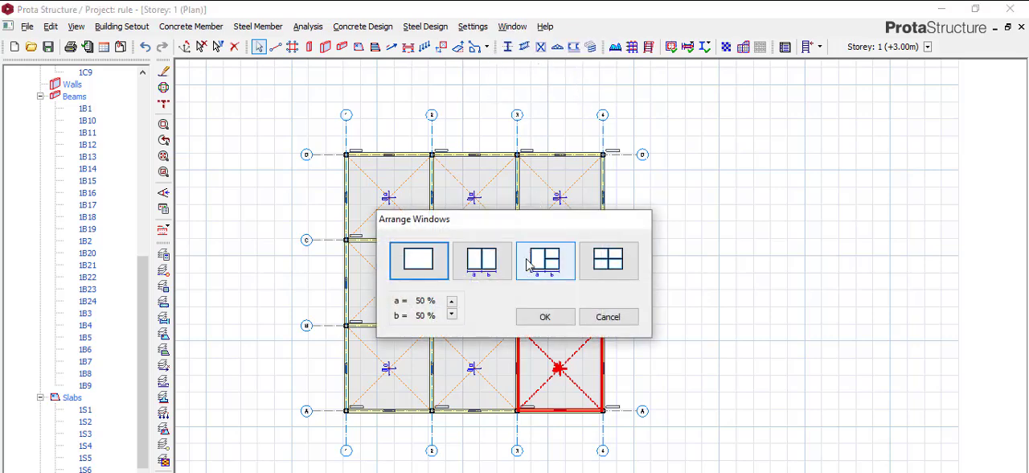
pyautogui.click(486, 261)
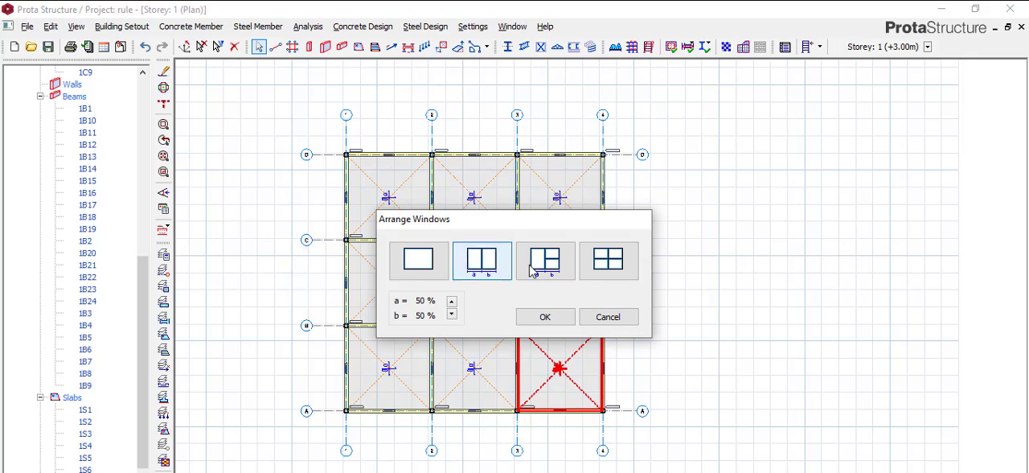
pyautogui.click(558, 316)
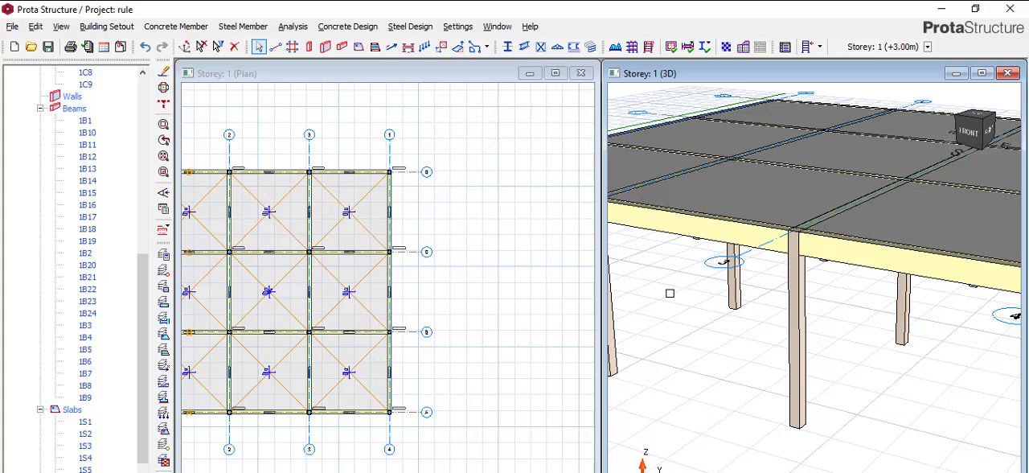
# Examine the storey's columns, beams and slabs in the 3D view and across the plan grid.
pyautogui.scroll(-3, 437, 283)
pyautogui.scroll(-1, 722, 262)
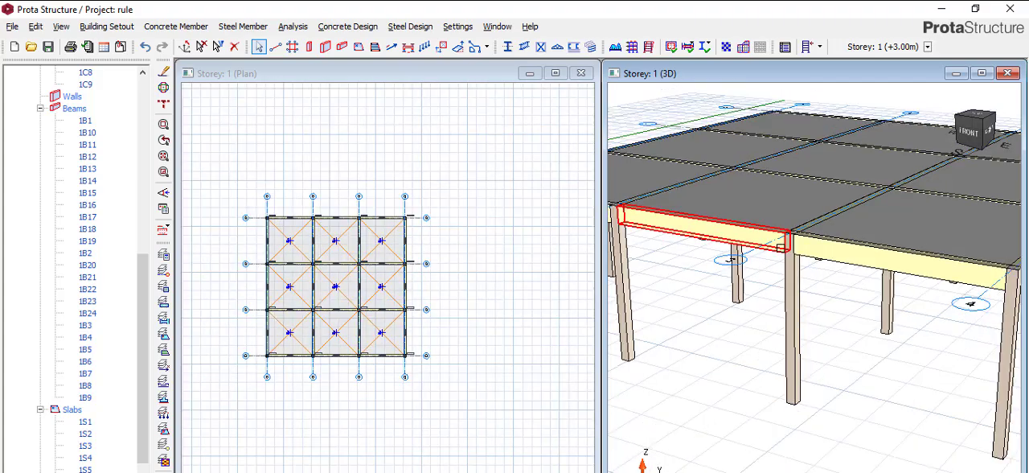
pyautogui.scroll(-3, 781, 246)
pyautogui.scroll(-1, 812, 265)
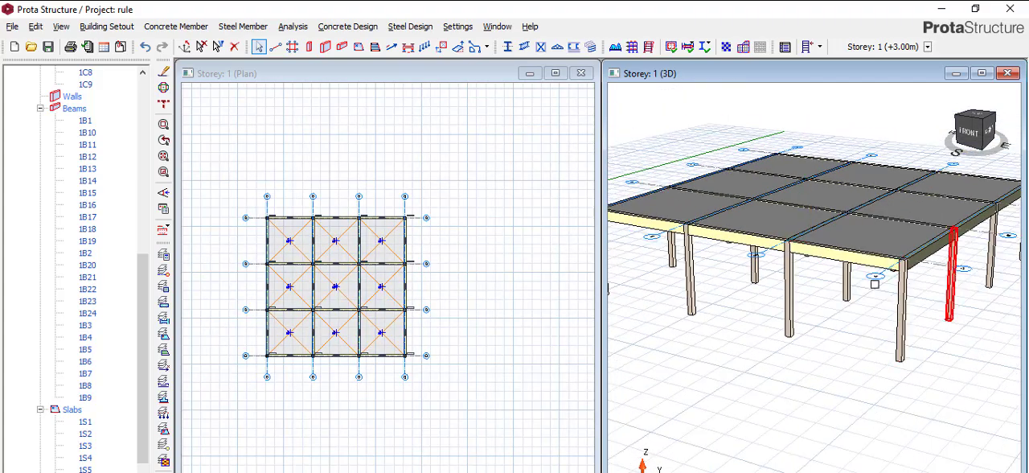
pyautogui.scroll(-2, 875, 284)
pyautogui.scroll(1, 750, 284)
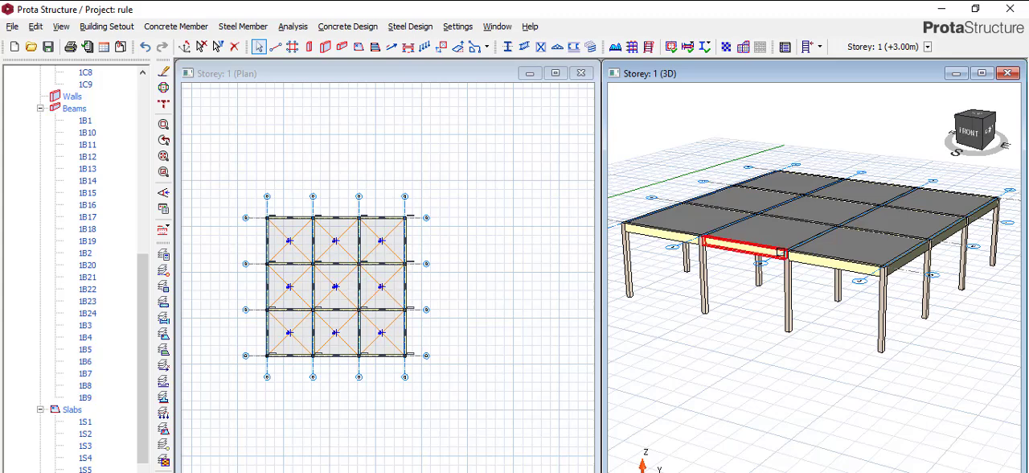
pyautogui.scroll(4, 416, 220)
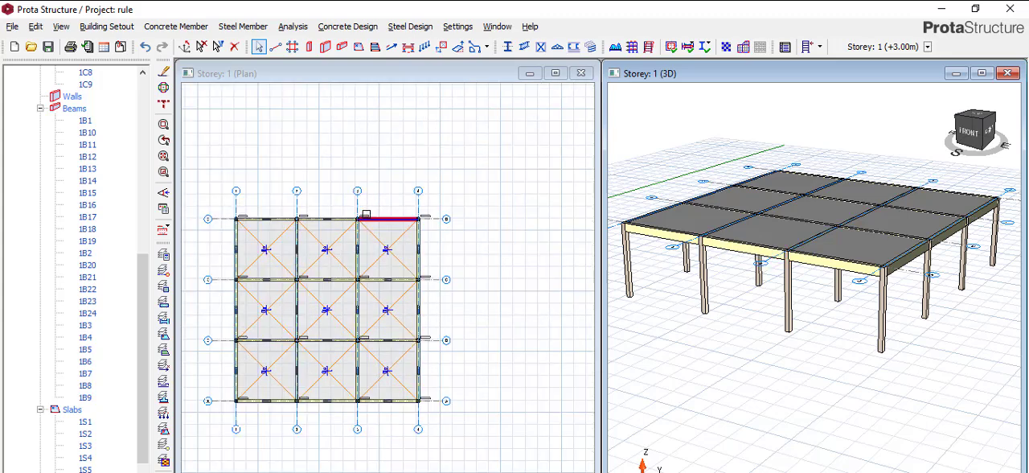
pyautogui.scroll(-1, 423, 221)
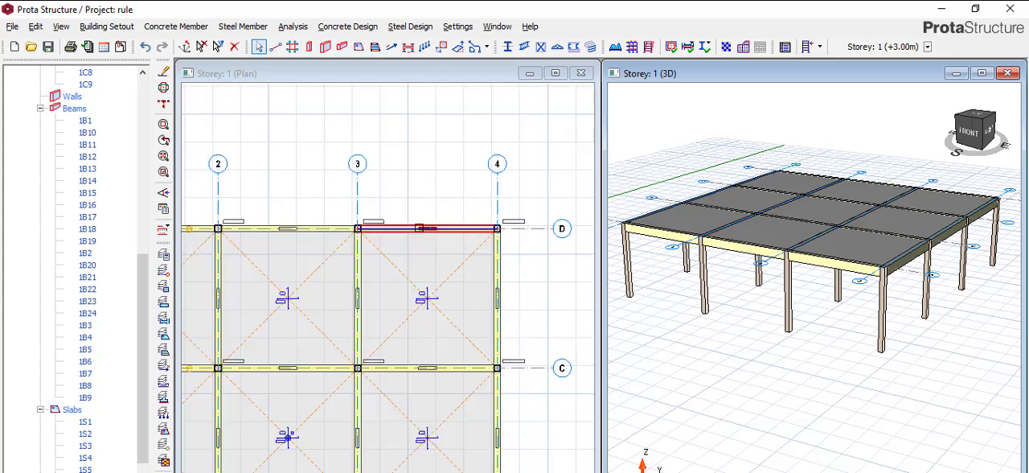
pyautogui.scroll(-1, 370, 225)
pyautogui.scroll(1, 367, 228)
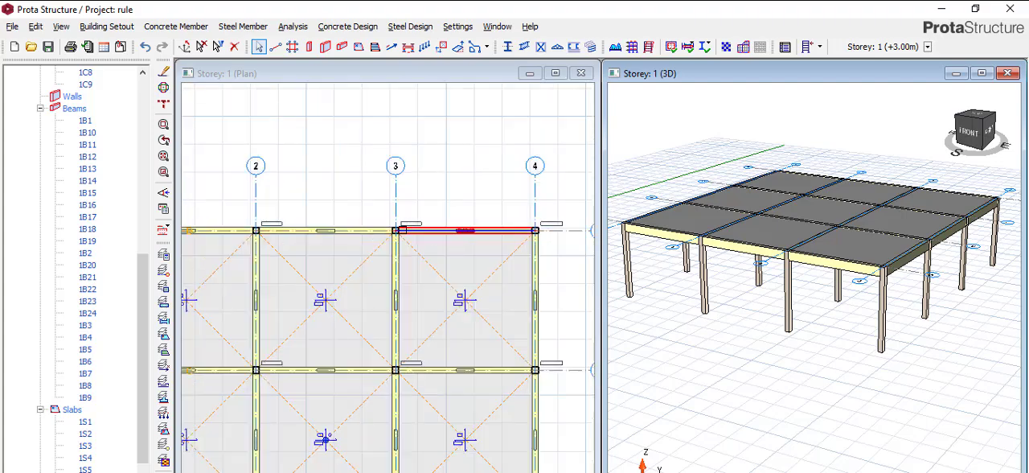
pyautogui.scroll(-2, 405, 232)
pyautogui.scroll(-2, 394, 233)
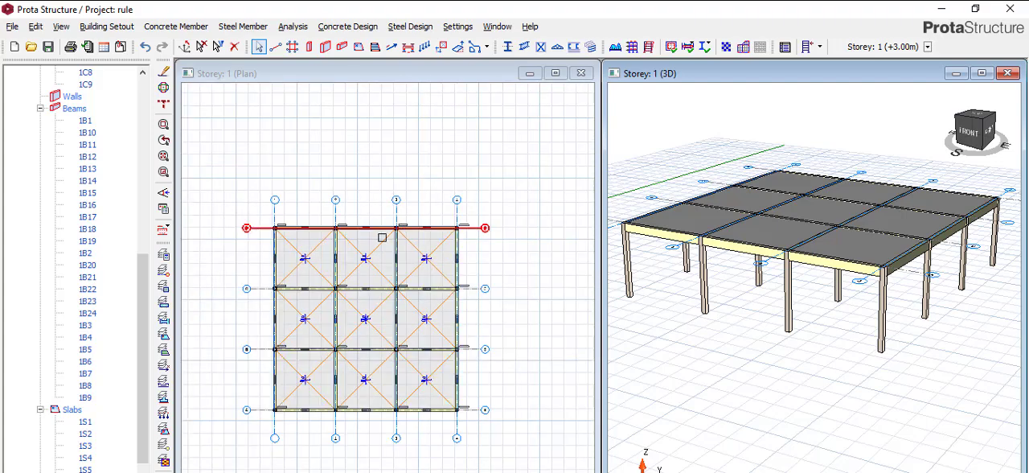
pyautogui.scroll(2, 318, 293)
pyautogui.scroll(1, 319, 293)
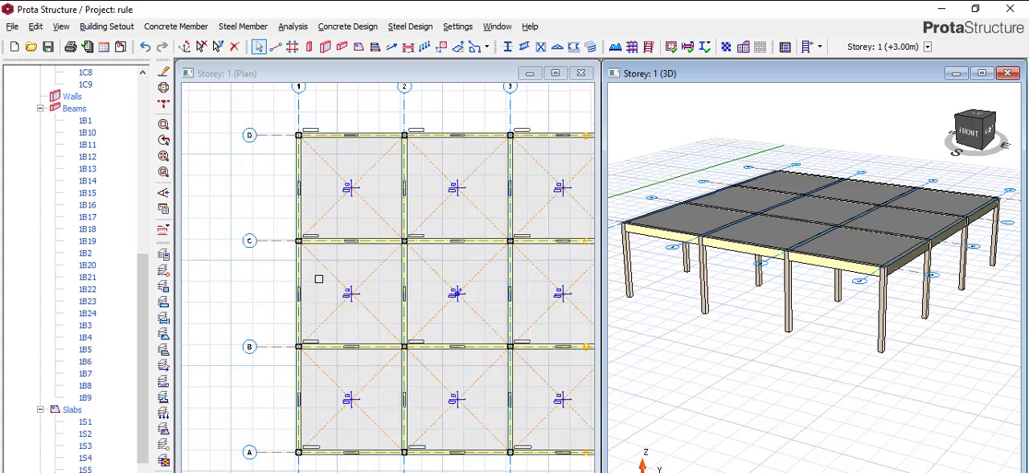
pyautogui.scroll(-1, 315, 278)
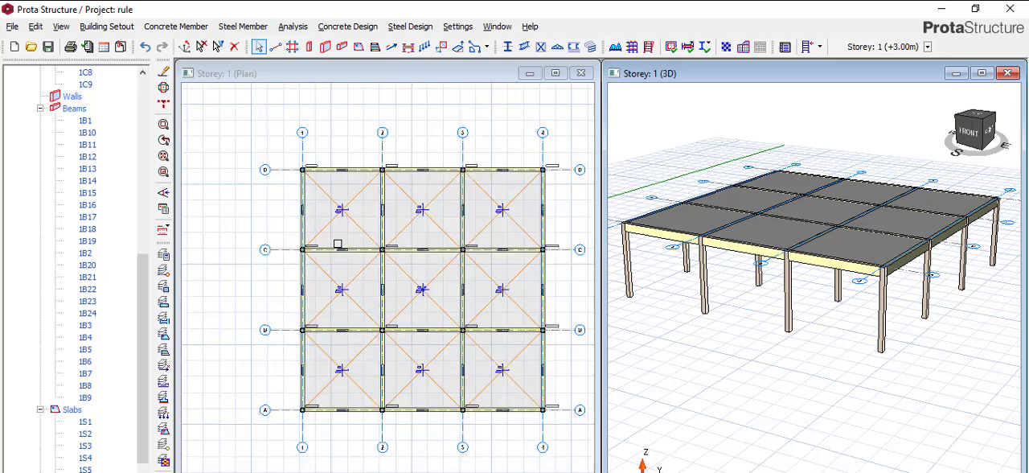
# Measure the spacing between axes 1 and 2 near their bubbles above axis D in the plan.
pyautogui.scroll(2, 324, 145)
pyautogui.scroll(-1, 323, 171)
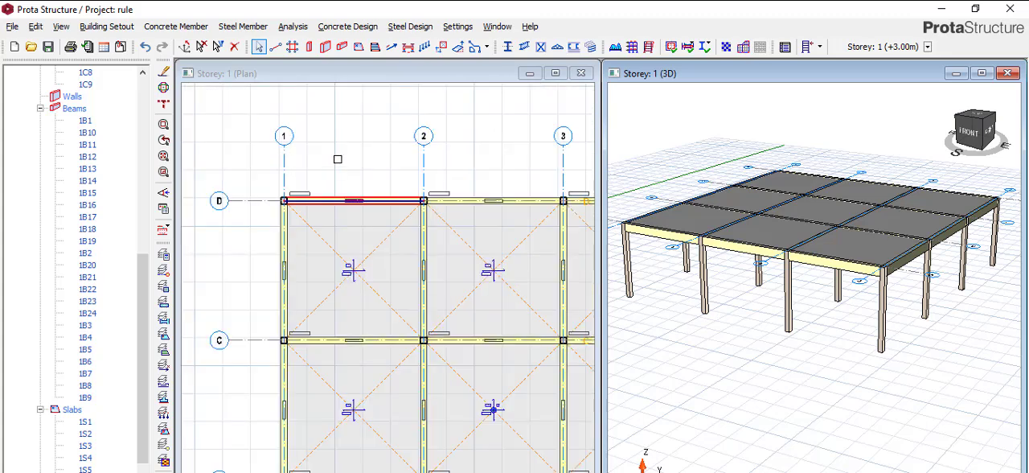
pyautogui.rightClick(350, 152)
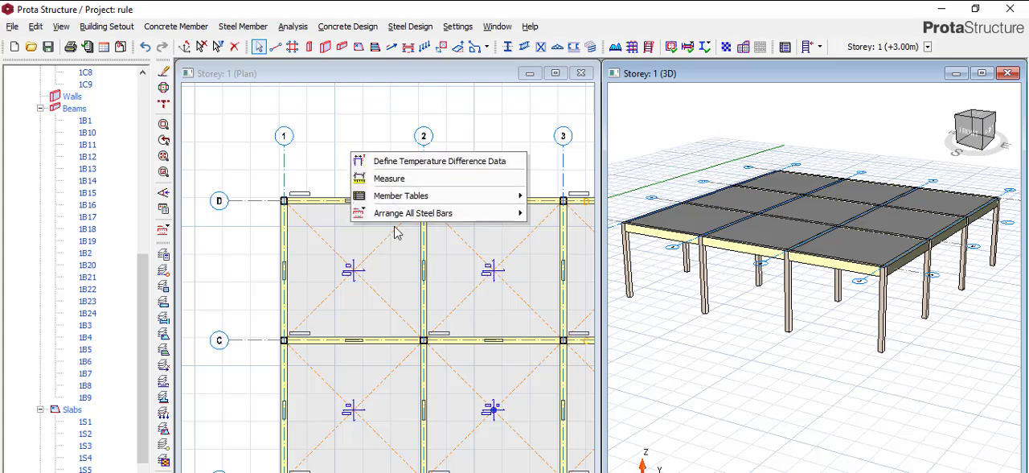
pyautogui.click(389, 178)
pyautogui.click(284, 143)
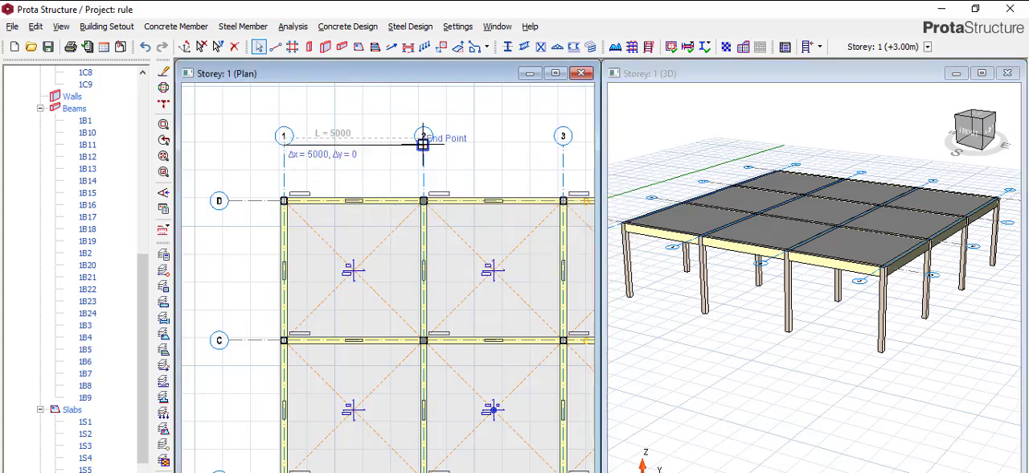
pyautogui.click(423, 142)
pyautogui.scroll(2, 423, 141)
pyautogui.scroll(4, 274, 132)
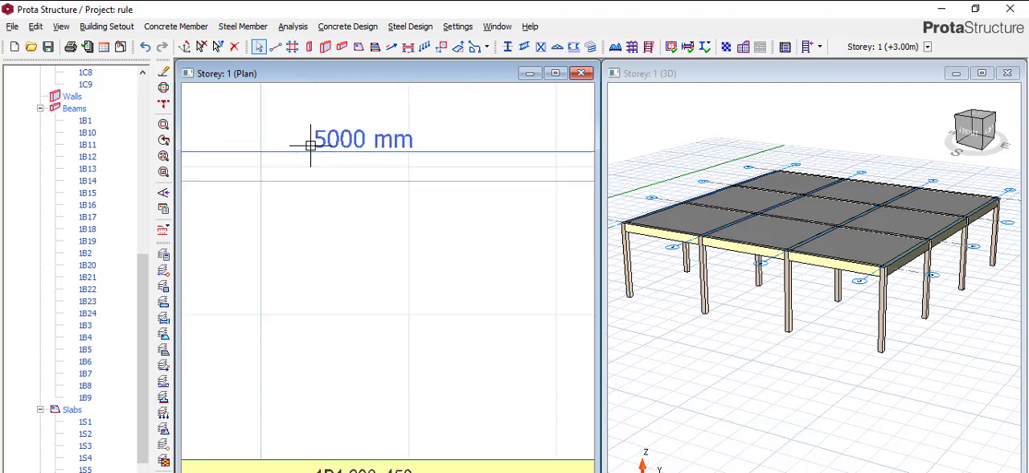
pyautogui.scroll(-3, 471, 92)
pyautogui.scroll(1, 390, 239)
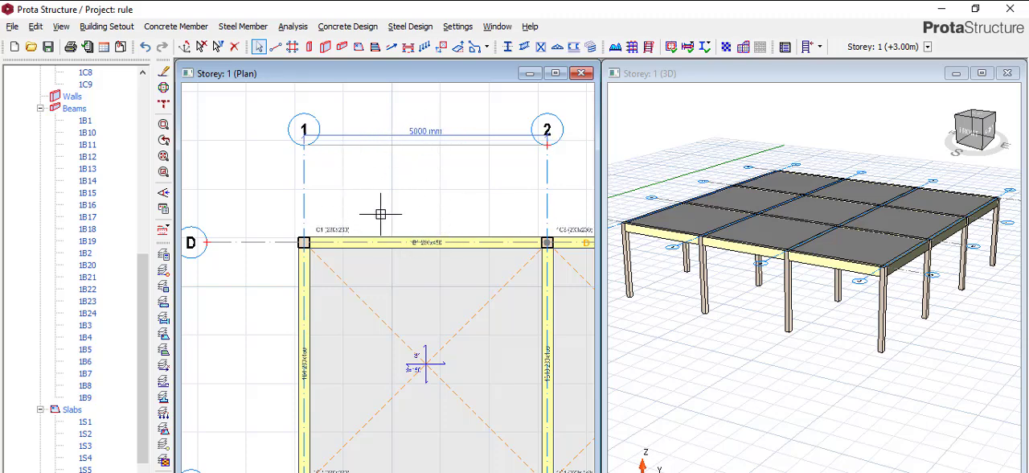
pyautogui.scroll(-2, 333, 175)
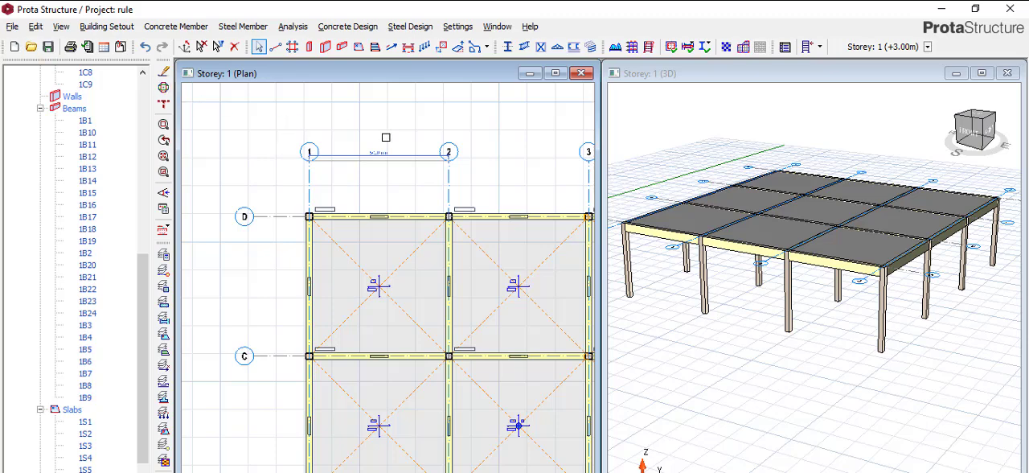
# Create a parallel copy of axis 1, offset 2000 mm towards axis 2.
pyautogui.click(311, 174)
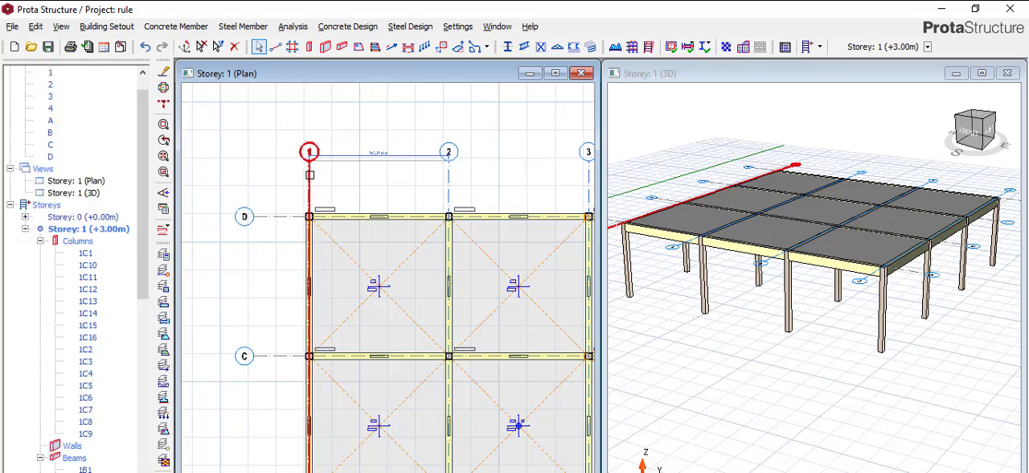
pyautogui.rightClick(311, 174)
pyautogui.click(381, 206)
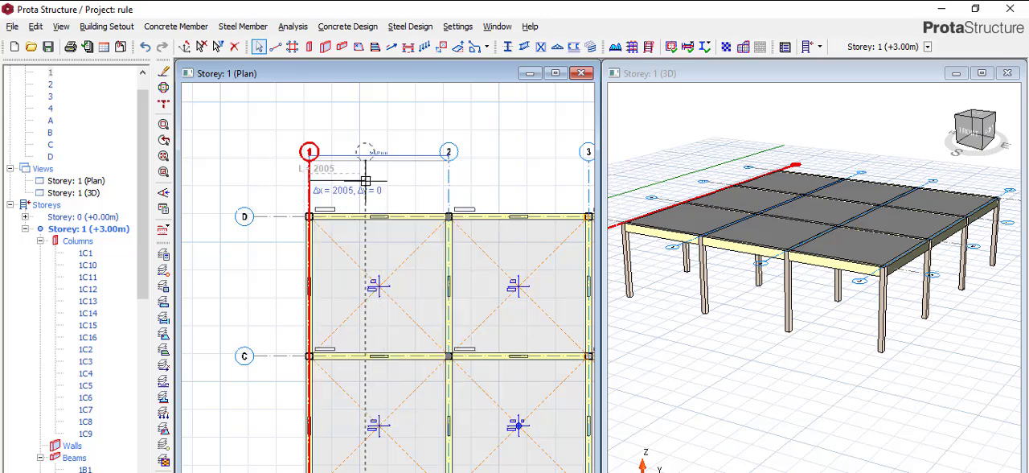
pyautogui.scroll(3, 363, 169)
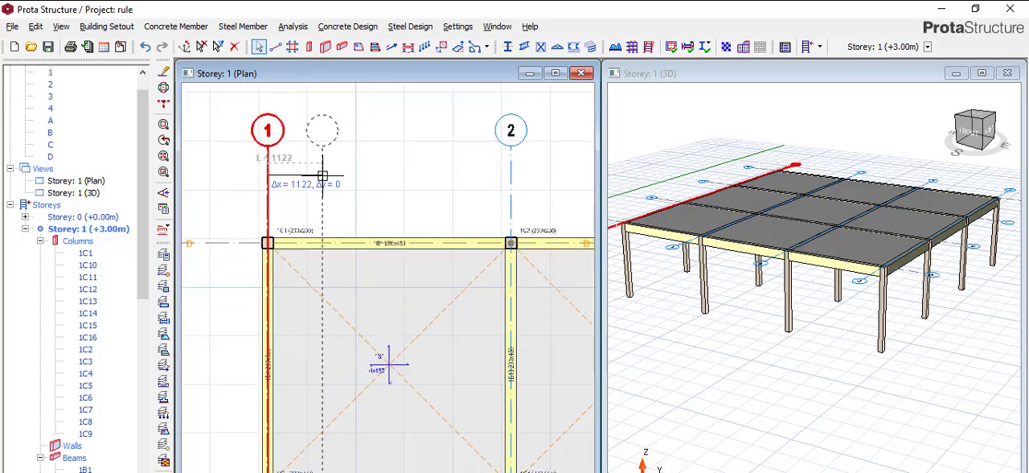
pyautogui.scroll(1, 326, 171)
pyautogui.scroll(1, 330, 175)
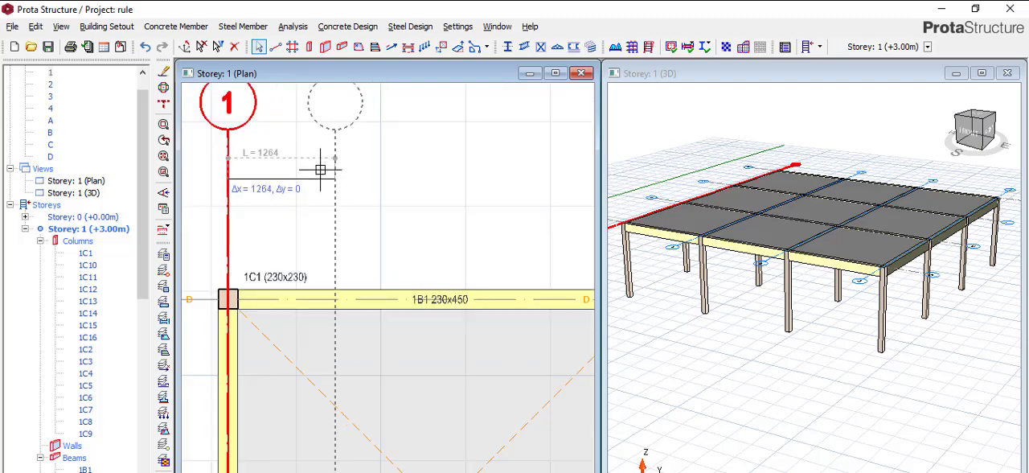
pyautogui.scroll(-1, 322, 167)
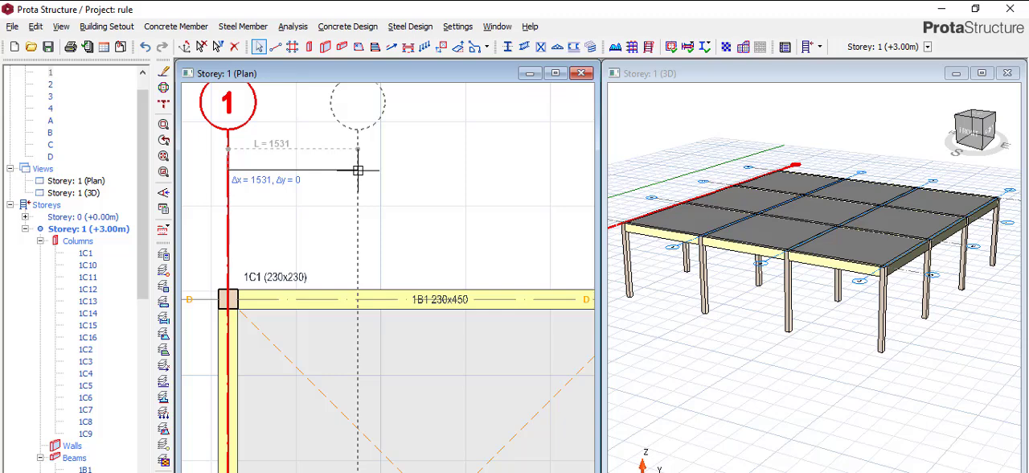
pyautogui.press('Tab')
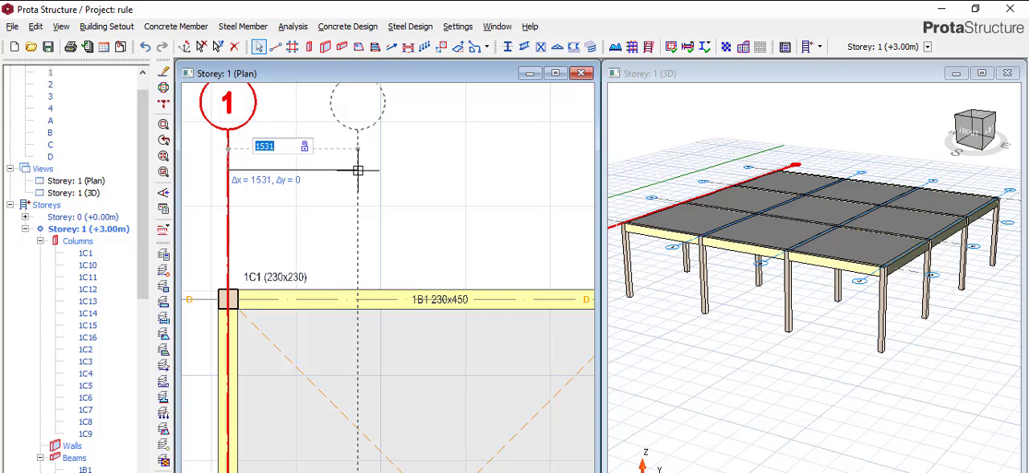
pyautogui.write('2000')
pyautogui.press('Return')
pyautogui.scroll(-2, 375, 214)
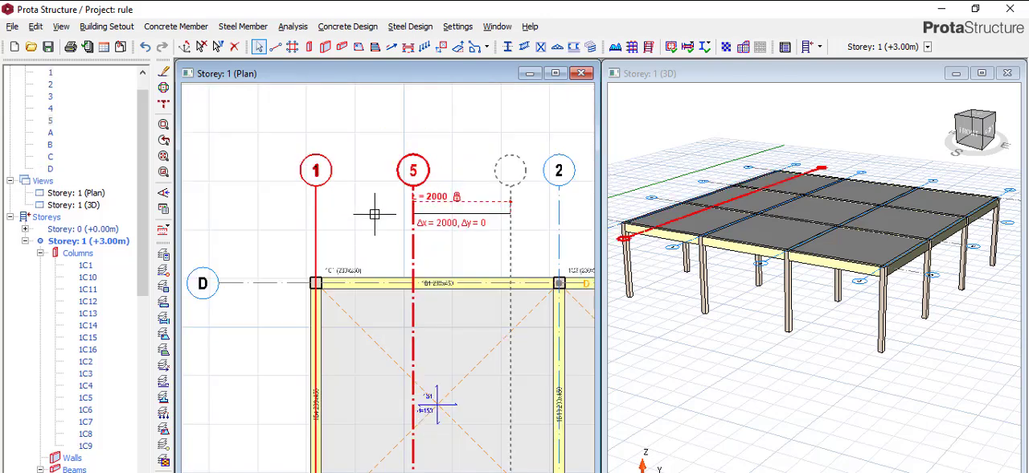
pyautogui.press('Escape')
# Examine in plan where the new axis crosses the beams and slabs, and look over the bays up to axis 4.
pyautogui.scroll(-3, 374, 214)
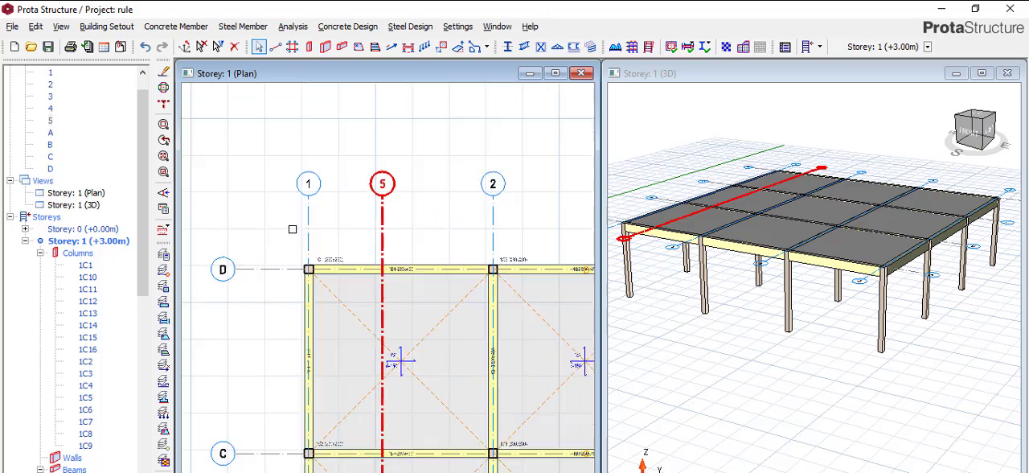
pyautogui.scroll(3, 340, 233)
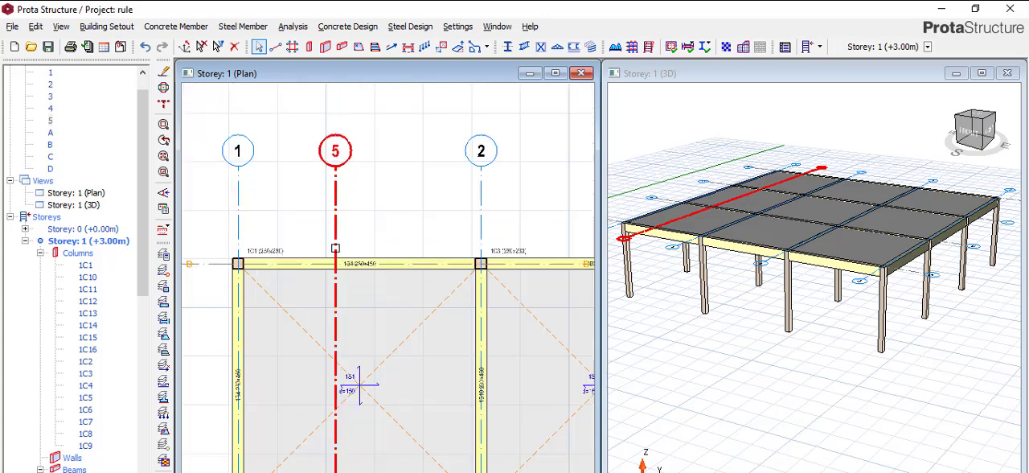
pyautogui.scroll(-2, 334, 256)
pyautogui.scroll(-2, 334, 257)
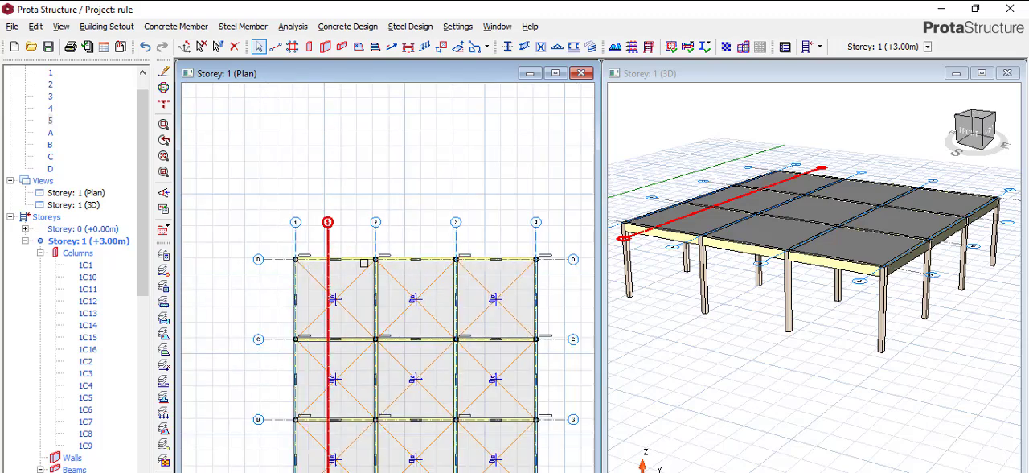
pyautogui.scroll(-1, 365, 263)
pyautogui.scroll(2, 313, 399)
pyautogui.scroll(-1, 305, 323)
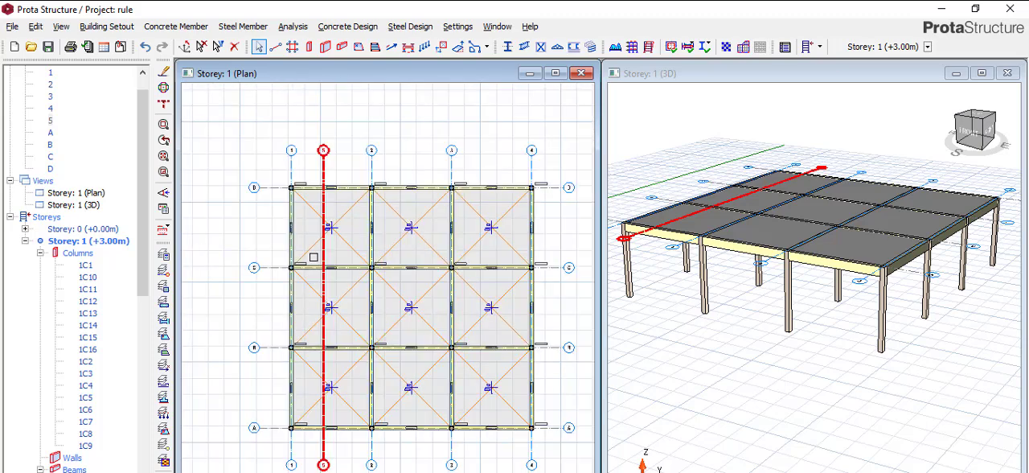
pyautogui.scroll(3, 301, 209)
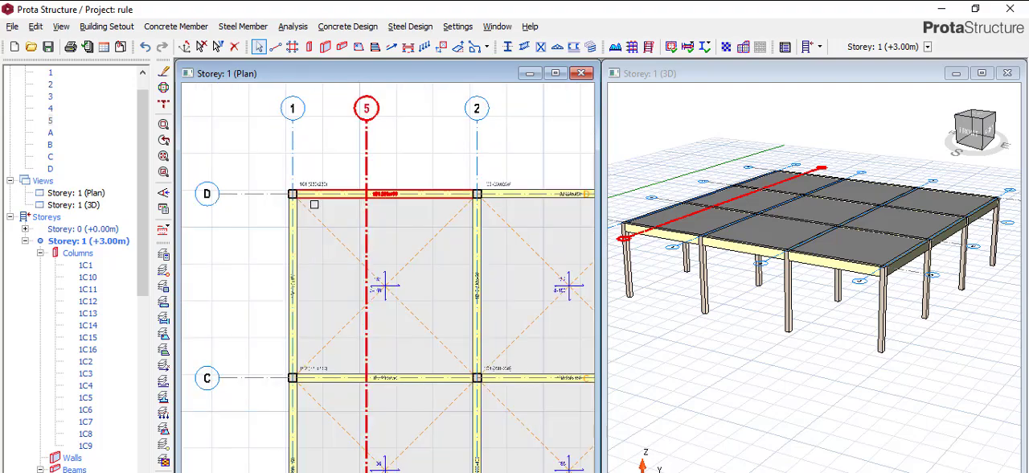
pyautogui.scroll(-2, 322, 203)
pyautogui.scroll(2, 341, 201)
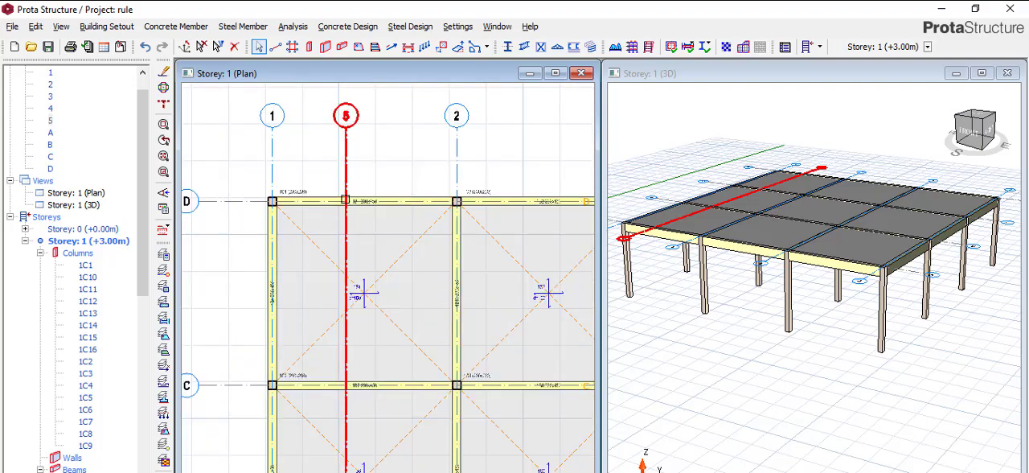
pyautogui.scroll(-2, 345, 199)
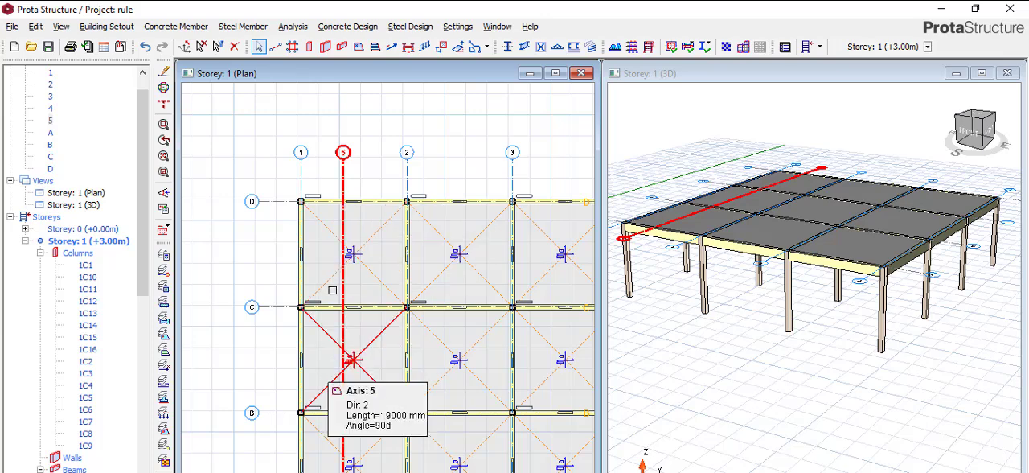
pyautogui.scroll(-2, 344, 225)
pyautogui.scroll(2, 509, 230)
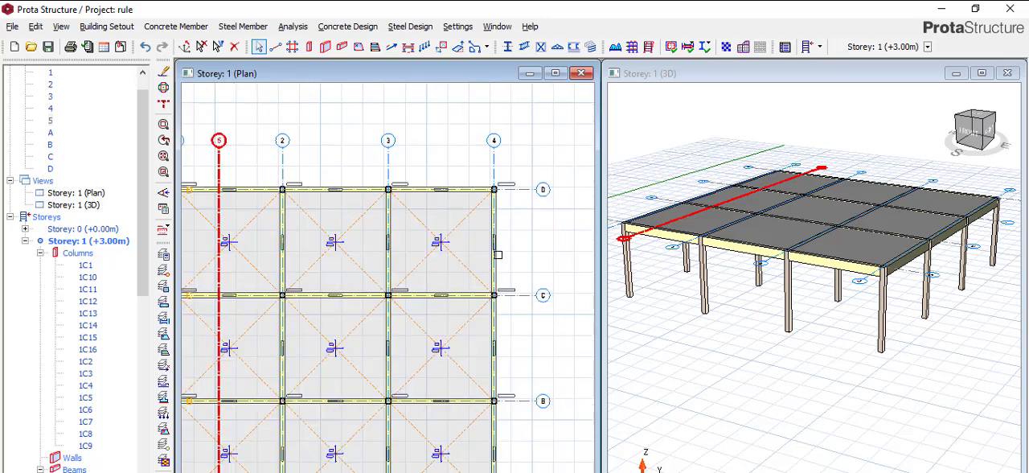
pyautogui.scroll(2, 519, 191)
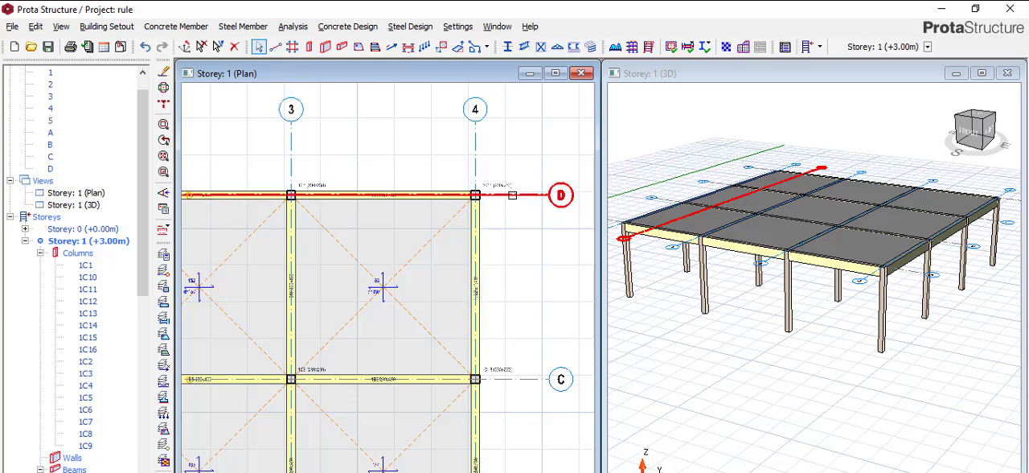
# Create a parallel copy of axis D, offset 3000 mm towards axis C.
pyautogui.rightClick(512, 194)
pyautogui.click(572, 222)
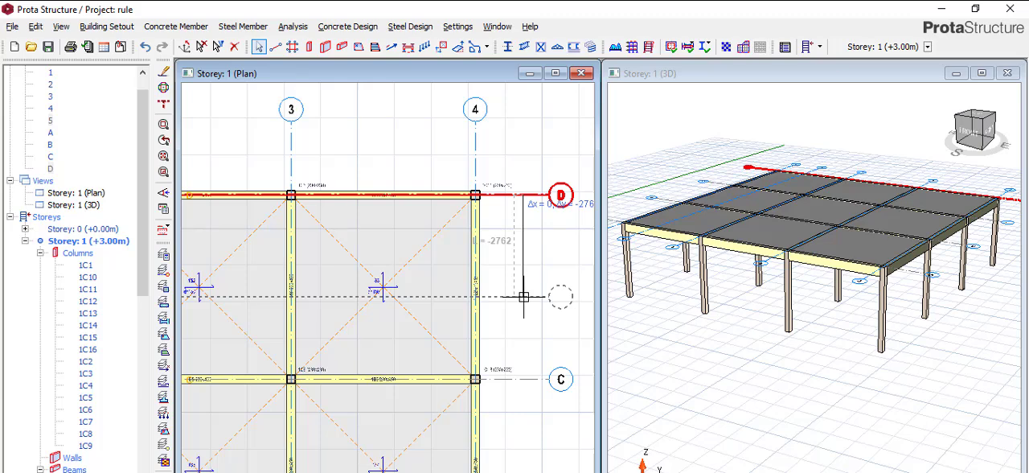
pyautogui.press('Tab')
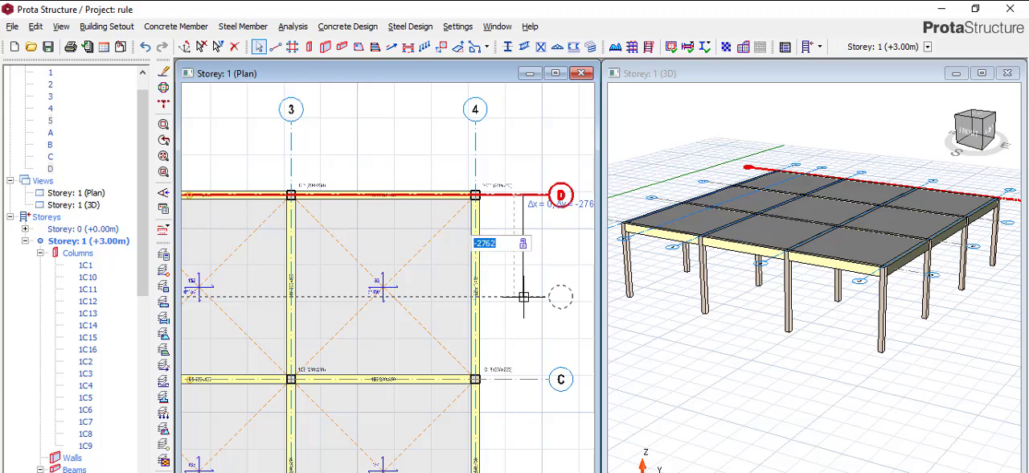
pyautogui.write('3')
pyautogui.write('000')
pyautogui.press('Return')
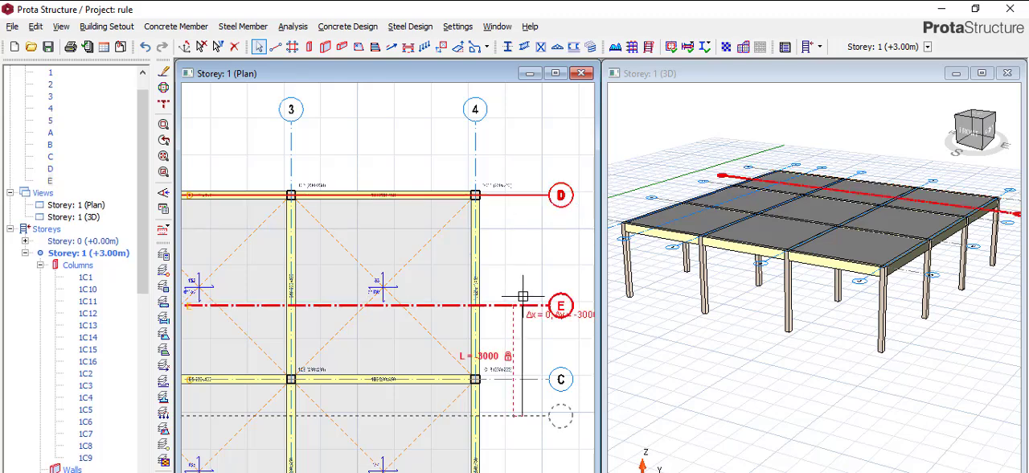
pyautogui.press('Escape')
# Relabel the new horizontal axis between C and D as C'.
pyautogui.scroll(-3, 521, 302)
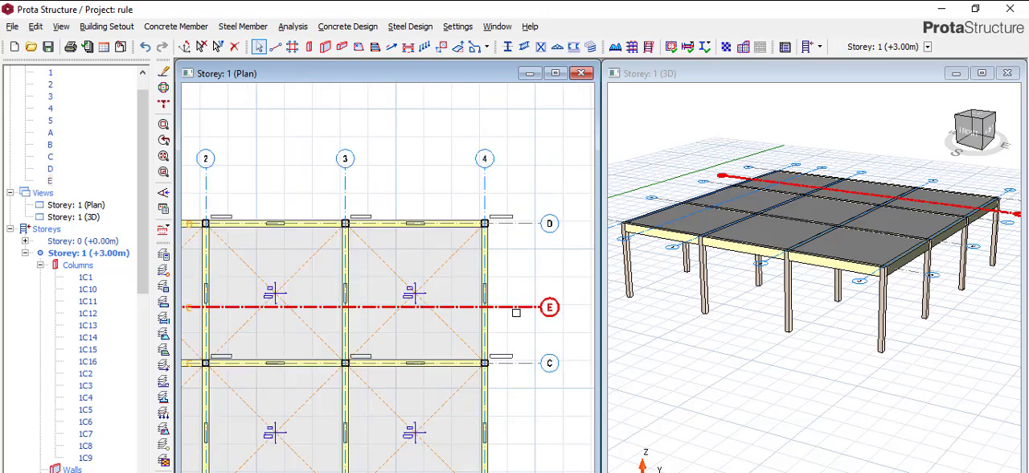
pyautogui.scroll(3, 550, 311)
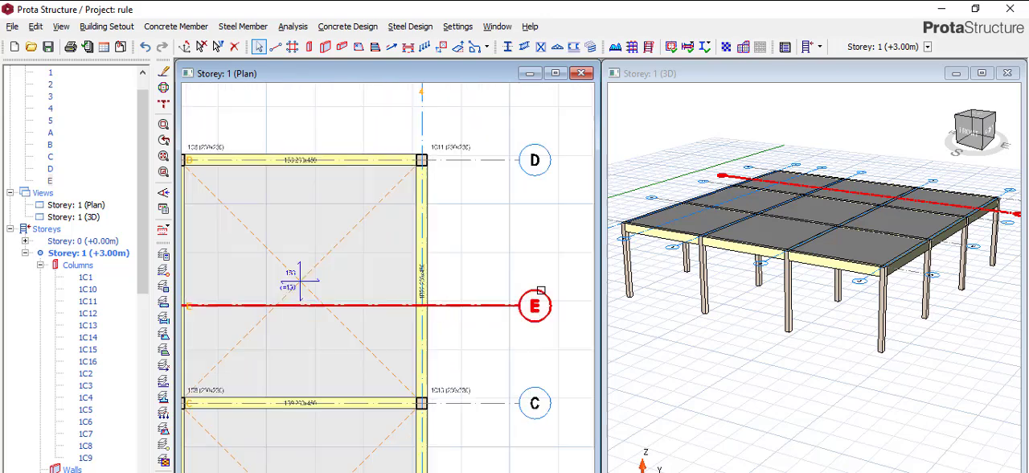
pyautogui.scroll(1, 547, 301)
pyautogui.scroll(1, 547, 301)
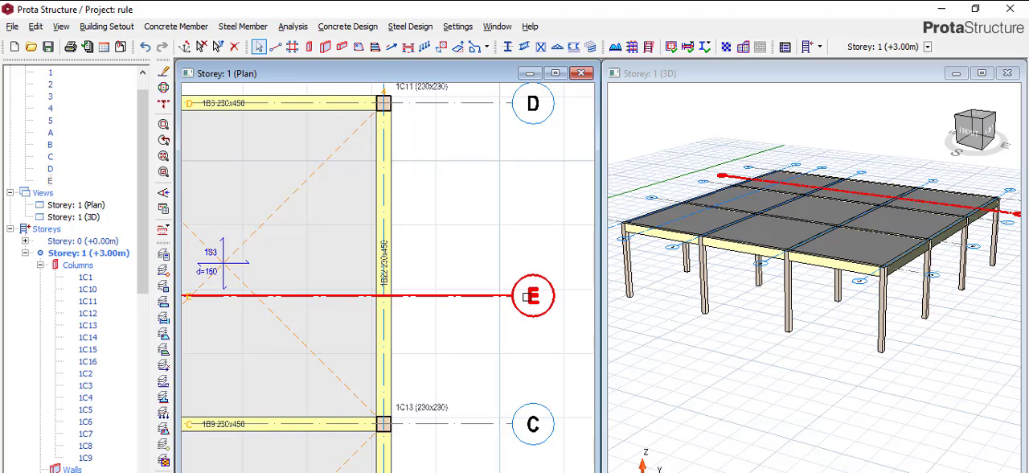
pyautogui.rightClick(533, 298)
pyautogui.click(575, 309)
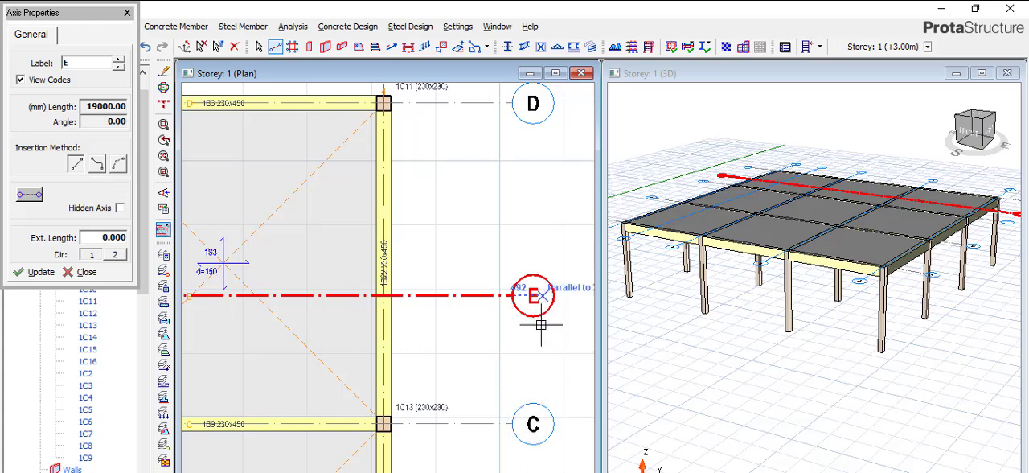
pyautogui.scroll(-3, 541, 324)
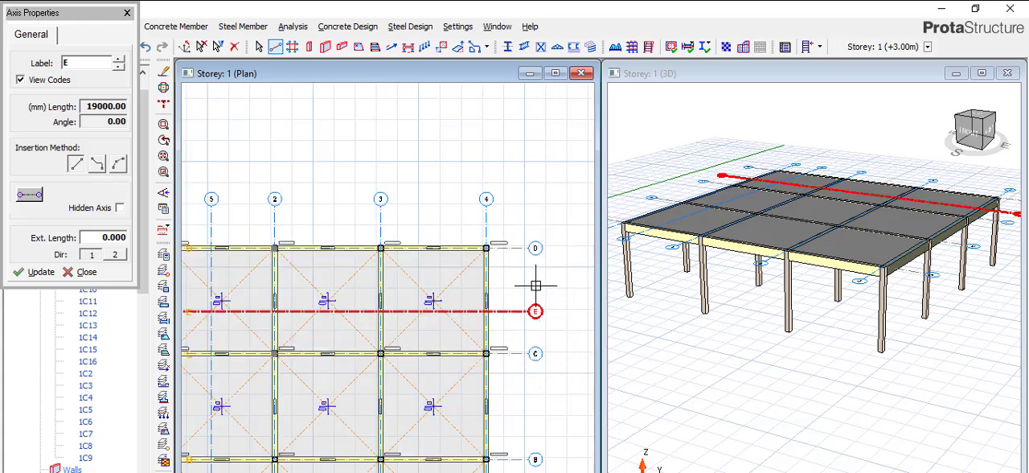
pyautogui.scroll(3, 536, 284)
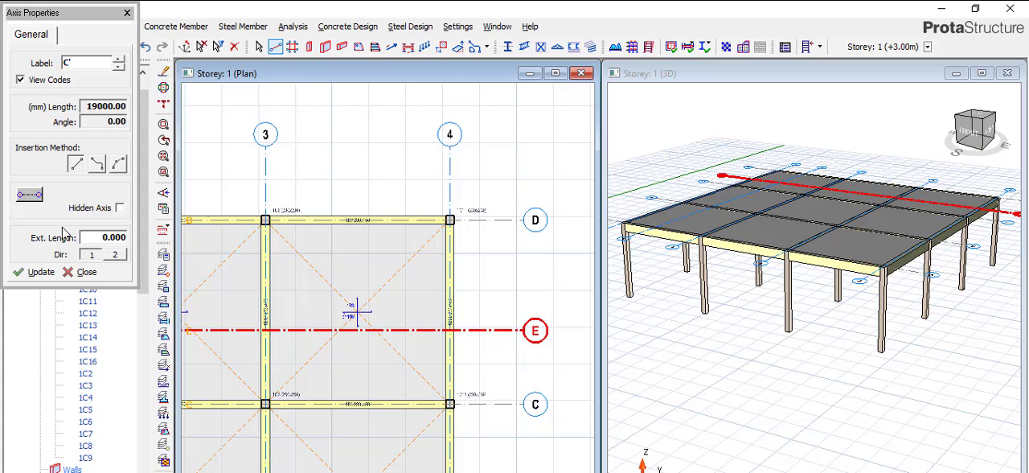
pyautogui.click(34, 272)
pyautogui.press('Escape')
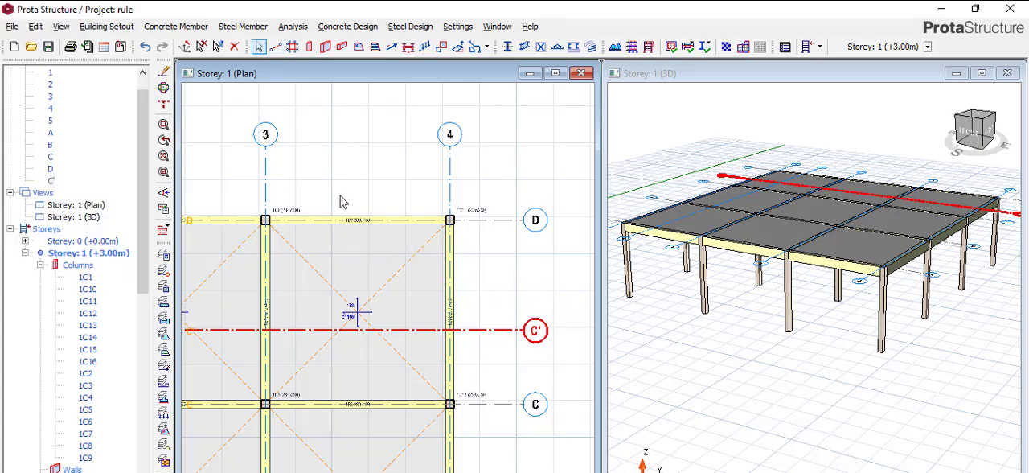
# Relabel the vertical axis between axes 1 and 2 as 1'.
pyautogui.scroll(-1, 343, 202)
pyautogui.press('Escape')
pyautogui.scroll(-3, 422, 221)
pyautogui.scroll(2, 318, 200)
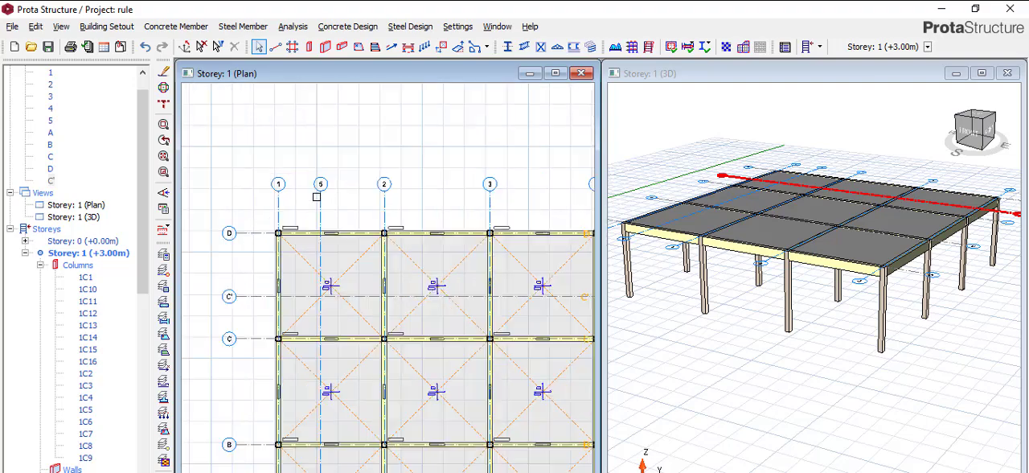
pyautogui.scroll(2, 319, 196)
pyautogui.scroll(1, 324, 193)
pyautogui.rightClick(322, 169)
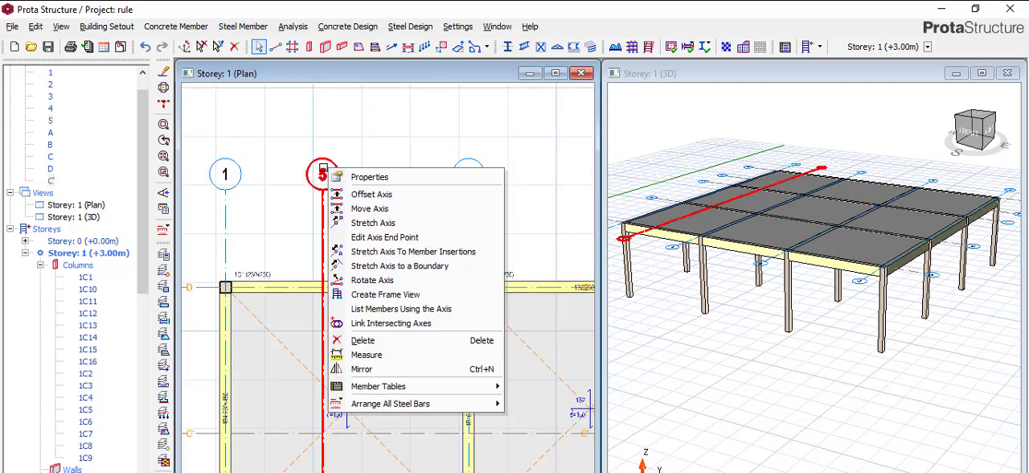
pyautogui.click(391, 182)
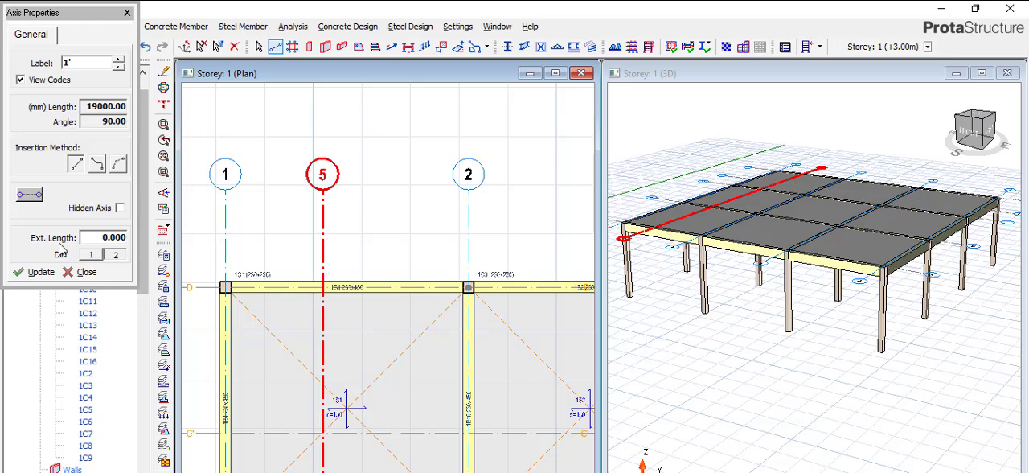
pyautogui.click(39, 273)
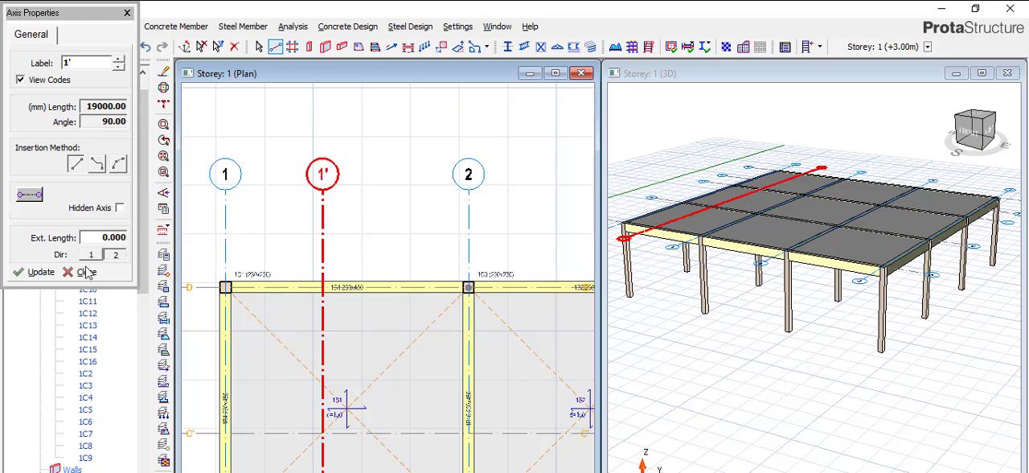
pyautogui.click(86, 273)
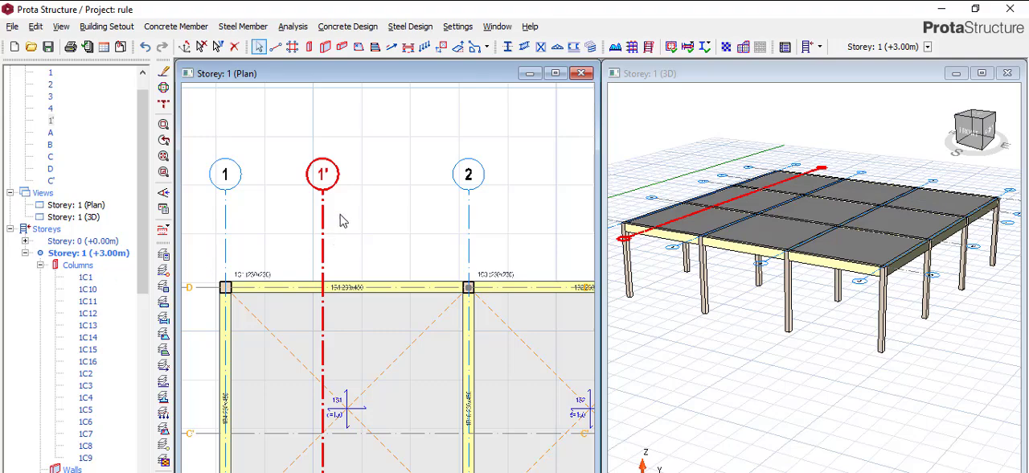
# Insert a storey on top of the building by setting the total number of storeys to 2.
pyautogui.scroll(-5, 339, 220)
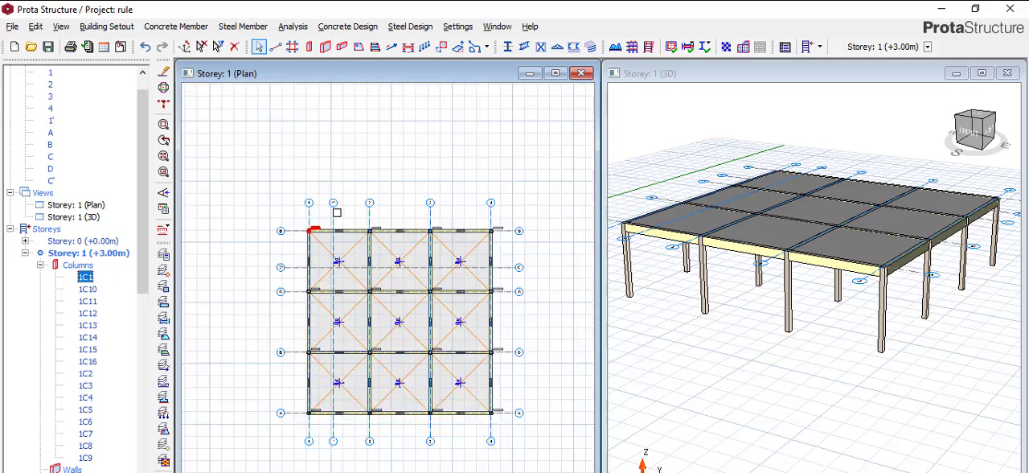
pyautogui.scroll(4, 282, 207)
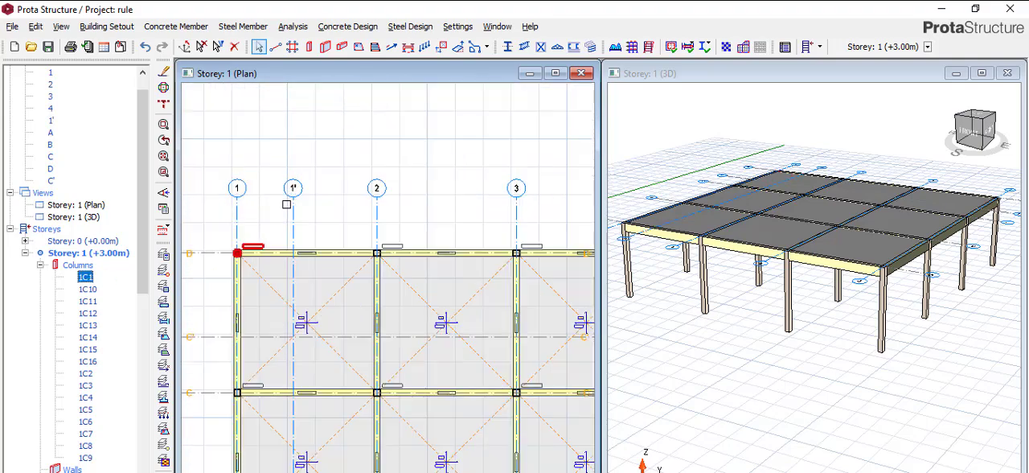
pyautogui.scroll(-2, 286, 187)
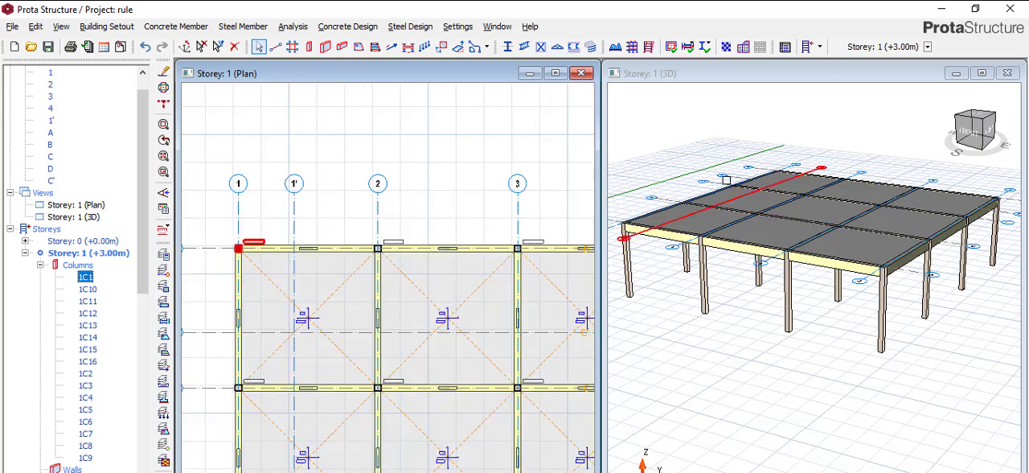
pyautogui.click(106, 26)
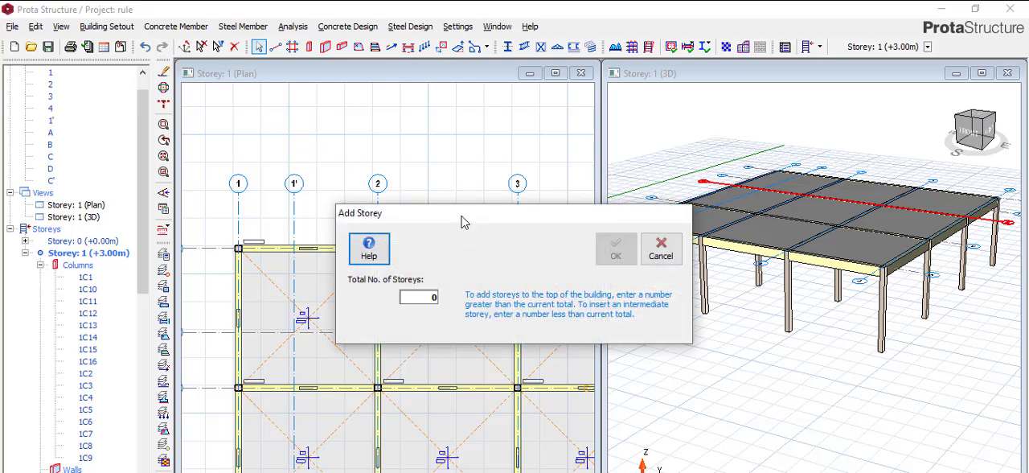
pyautogui.click(424, 297)
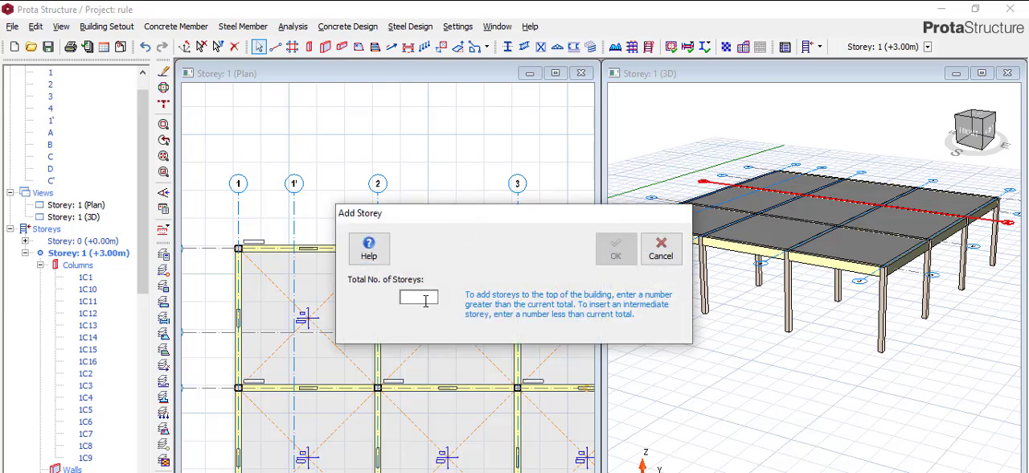
pyautogui.write('2')
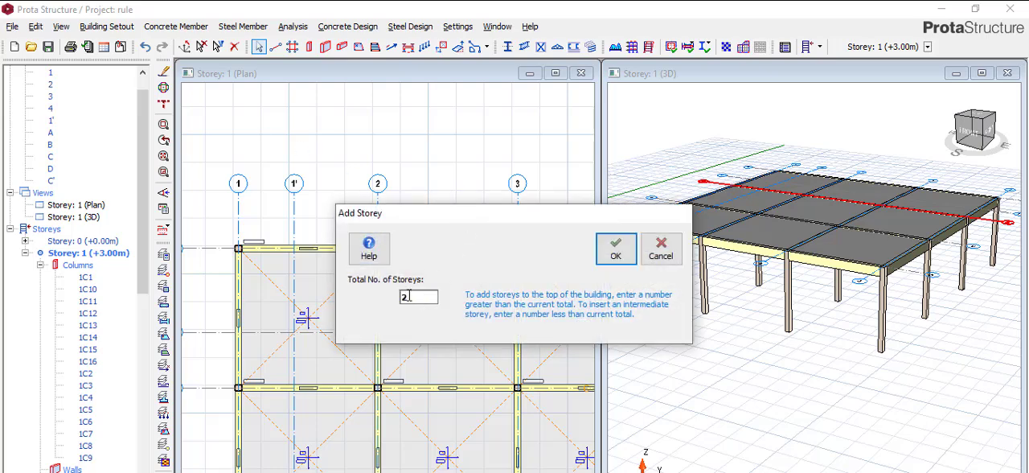
pyautogui.click(613, 247)
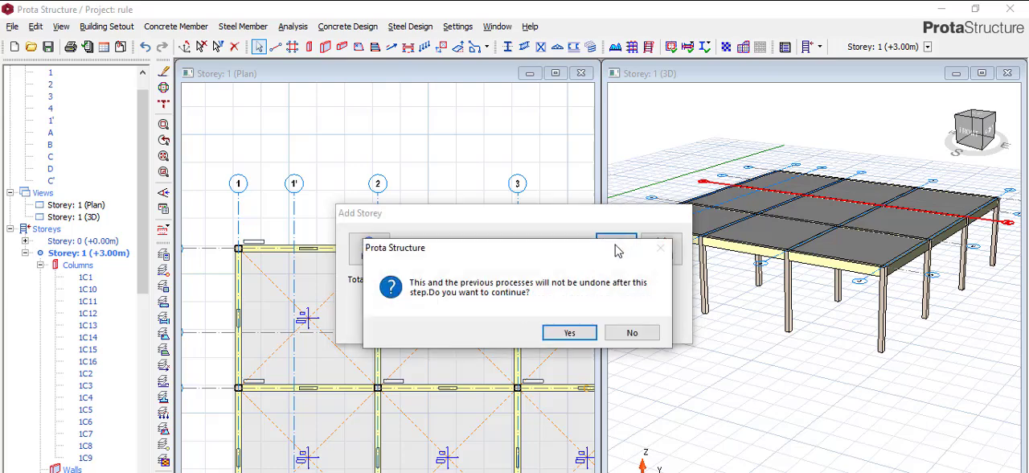
pyautogui.click(587, 334)
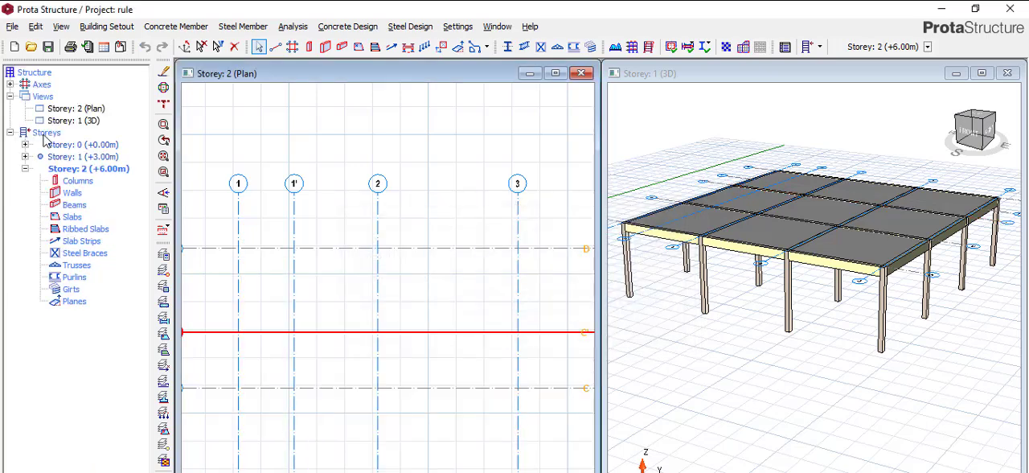
# Generate Storey 2 (+6.00m) from source Storey 1 (+3.00m), copying all member types.
pyautogui.doubleClick(96, 158)
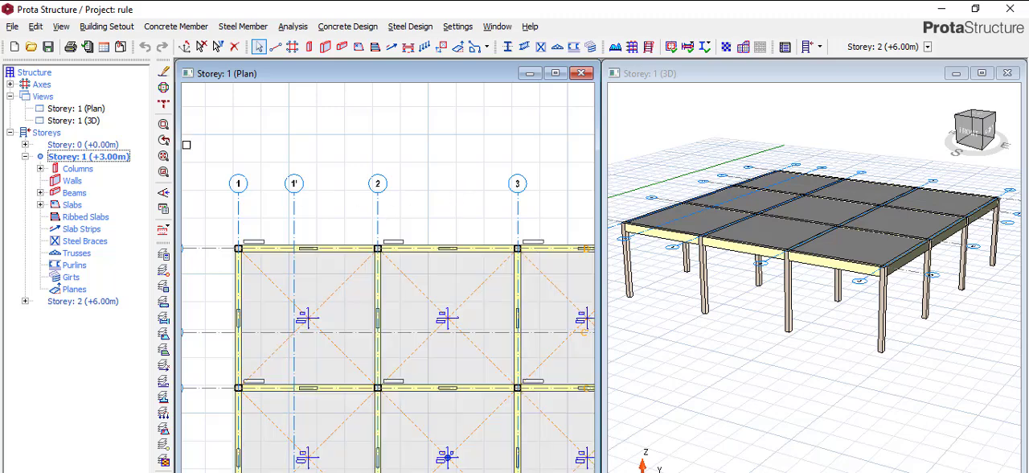
pyautogui.click(106, 26)
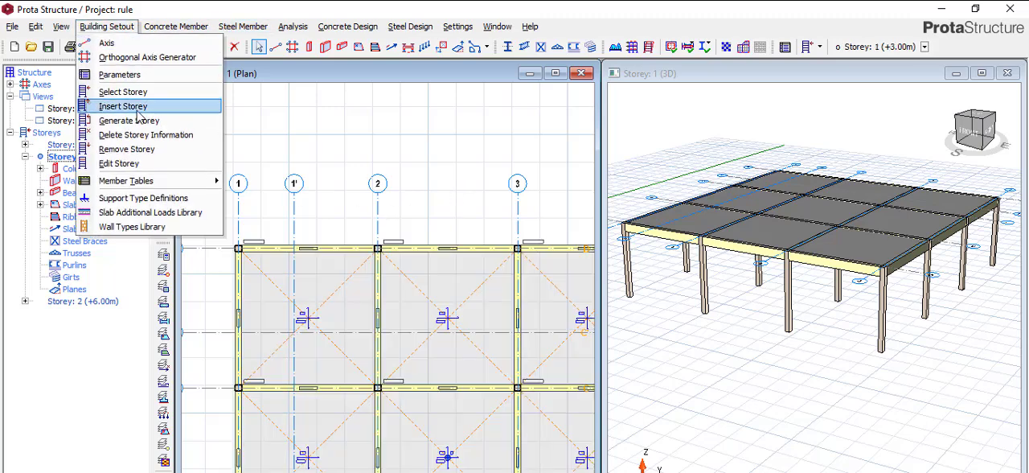
pyautogui.click(131, 121)
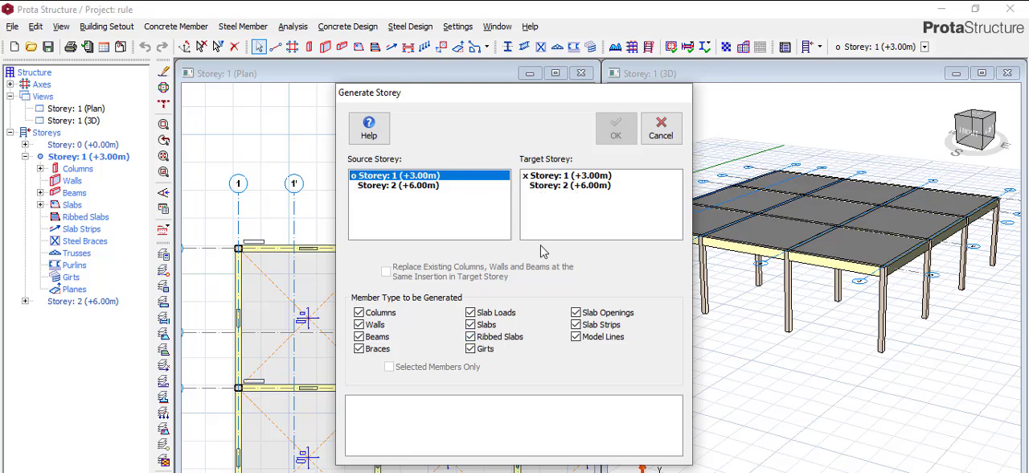
pyautogui.click(555, 187)
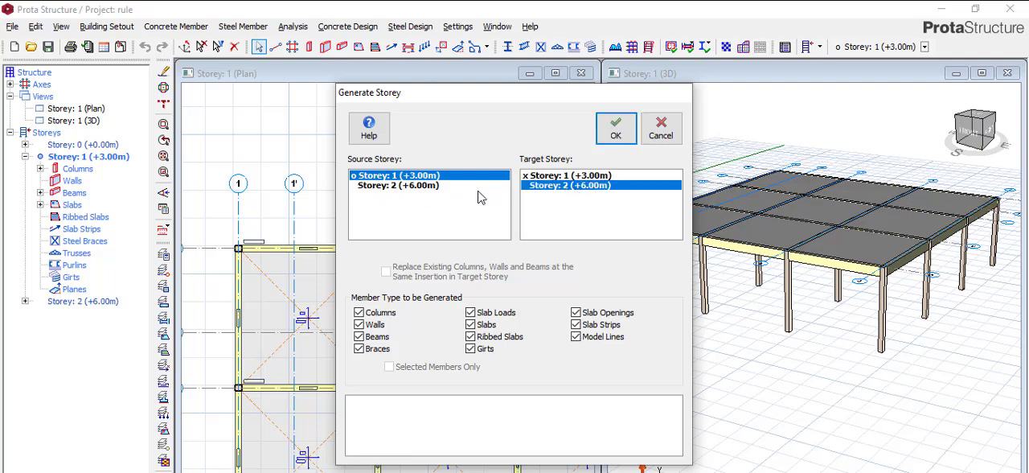
pyautogui.click(617, 130)
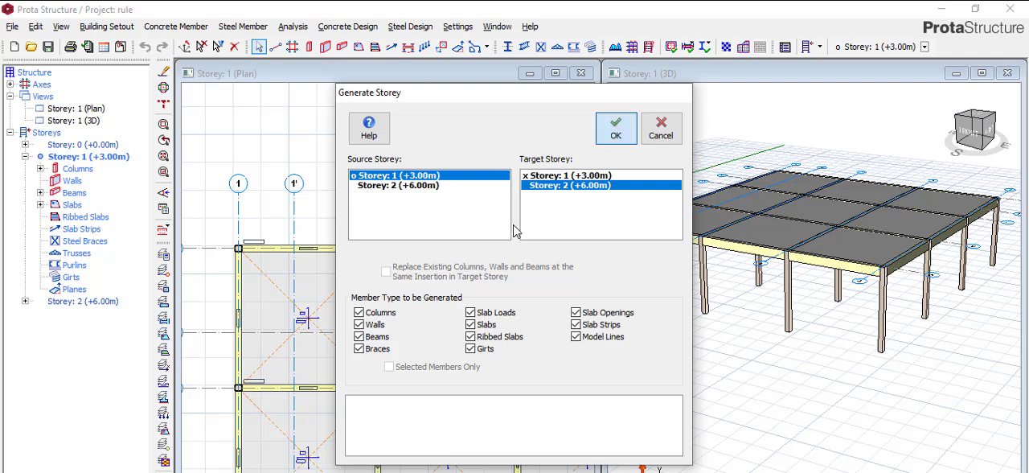
pyautogui.click(660, 129)
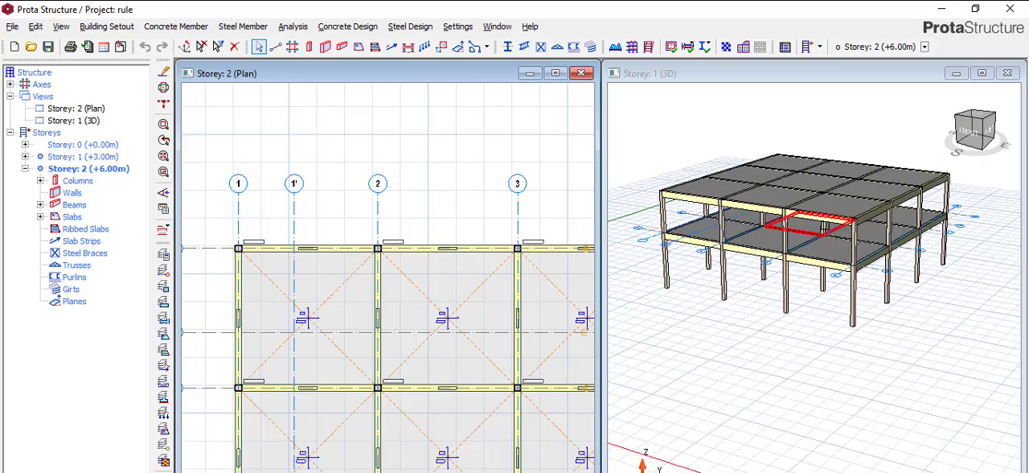
# Examine the columns, beams and slabs of both storeys in the 3D view.
pyautogui.scroll(5, 823, 226)
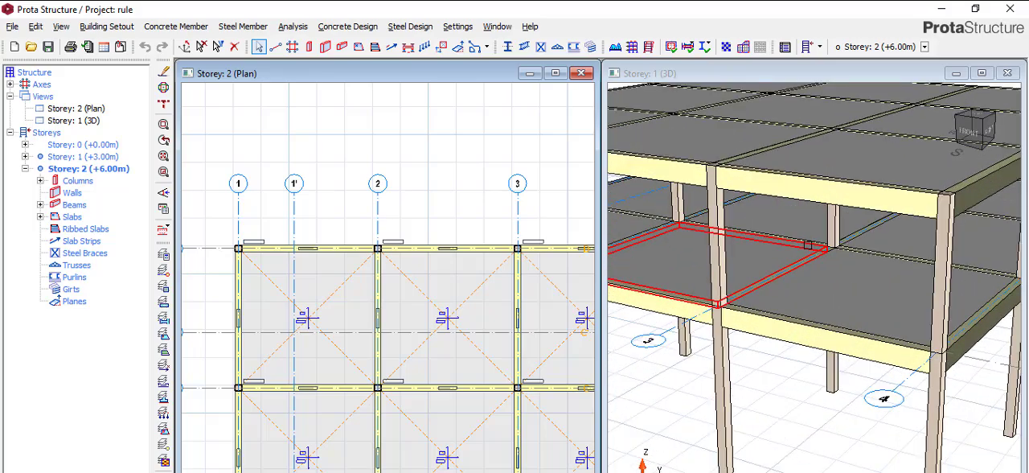
pyautogui.scroll(-5, 808, 245)
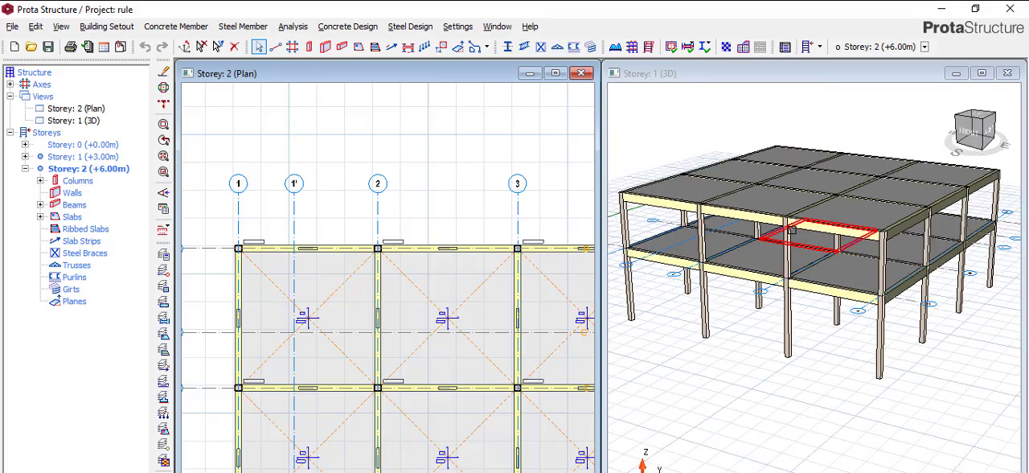
pyautogui.scroll(4, 689, 224)
pyautogui.scroll(-3, 718, 250)
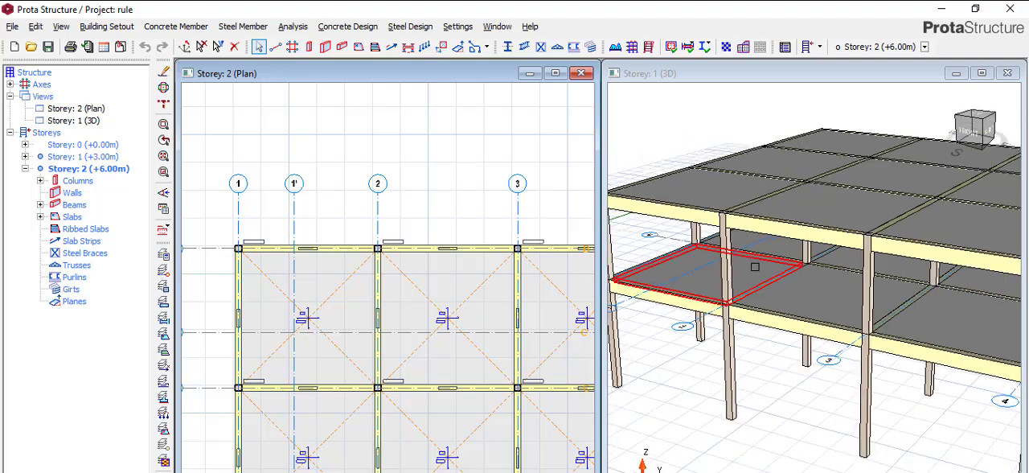
pyautogui.scroll(-1, 755, 266)
pyautogui.scroll(-3, 726, 241)
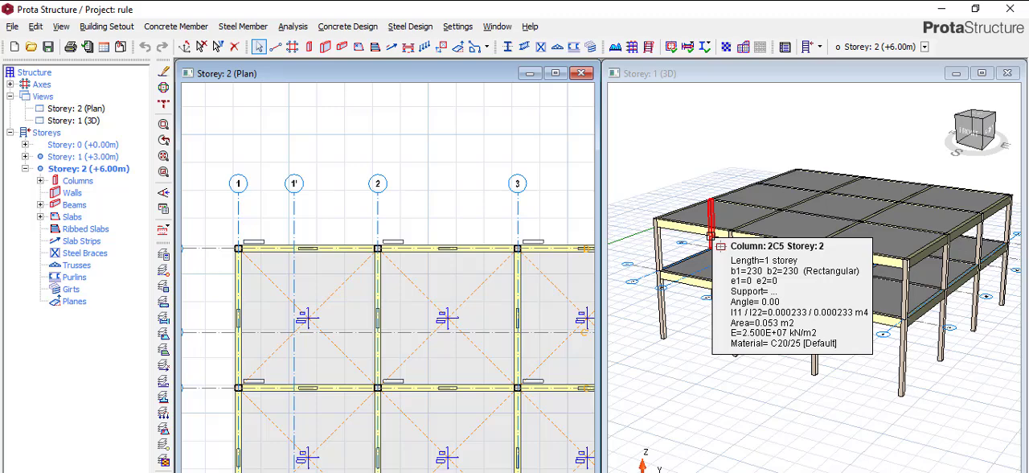
pyautogui.scroll(-3, 783, 233)
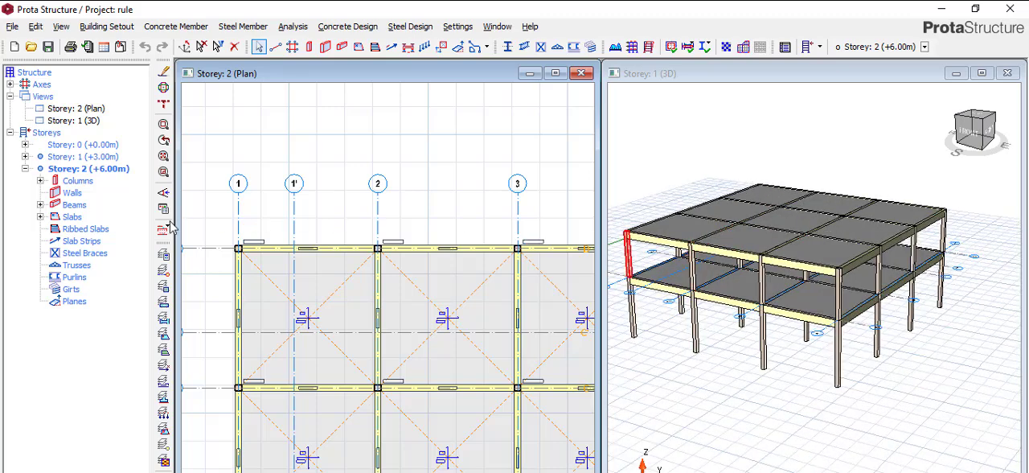
# Remove Storey 2 (+6.00m) from the building.
pyautogui.click(112, 169)
pyautogui.rightClick(117, 170)
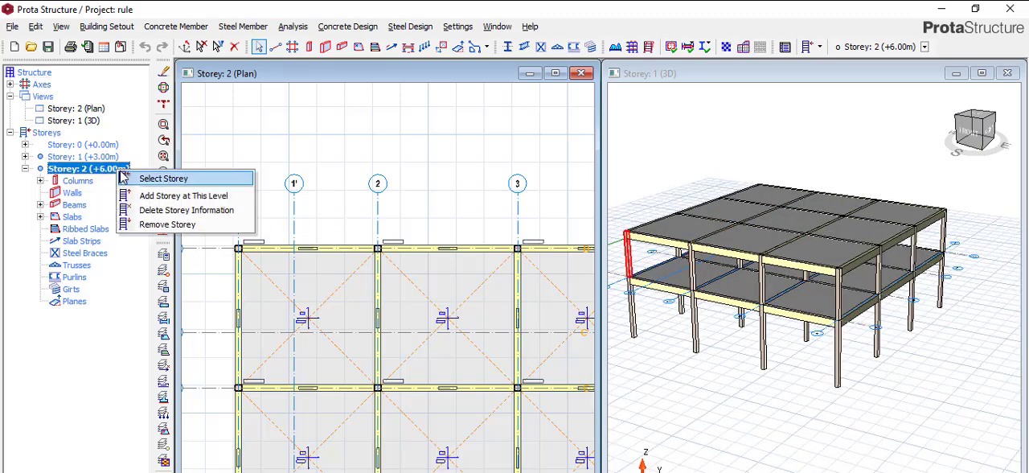
pyautogui.click(173, 224)
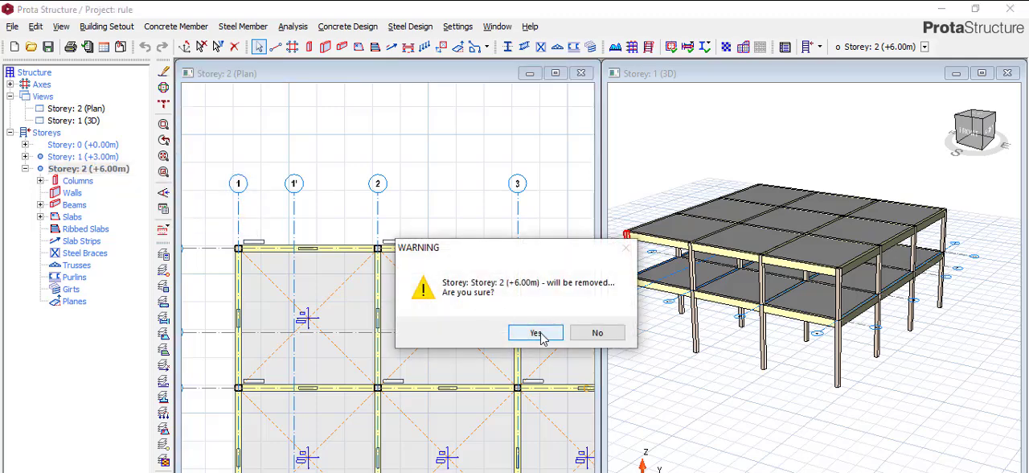
pyautogui.click(542, 336)
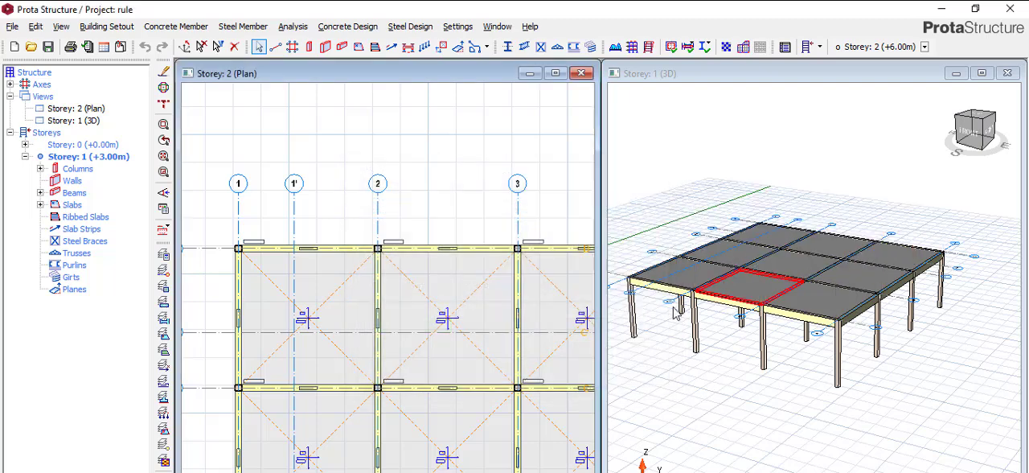
pyautogui.scroll(-5, 366, 240)
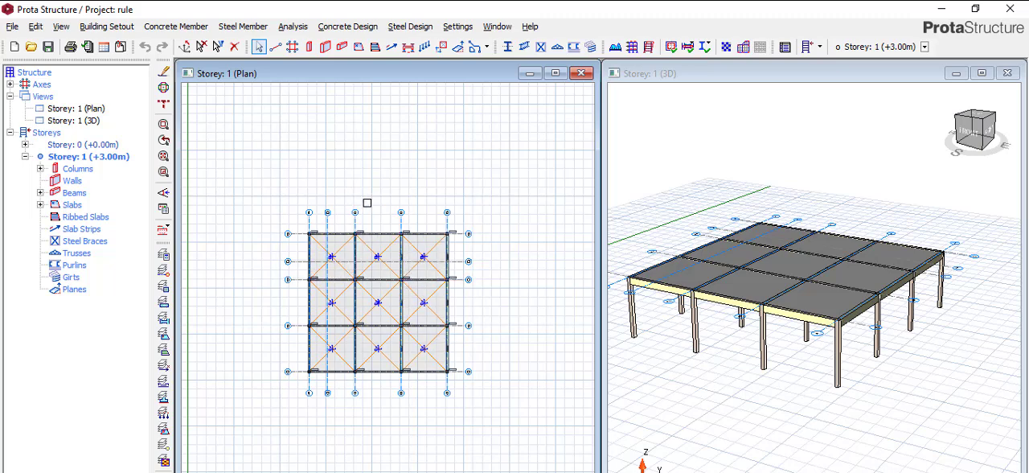
pyautogui.click(128, 29)
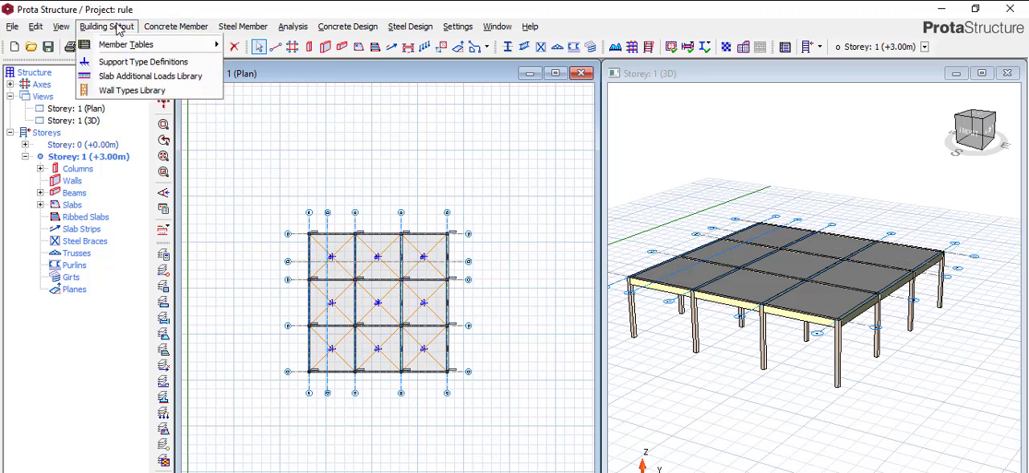
pyautogui.click(138, 122)
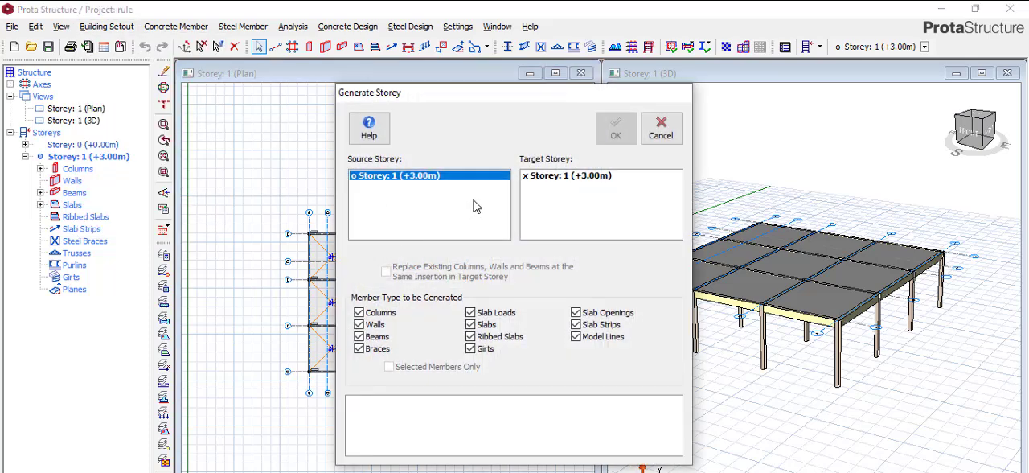
pyautogui.click(661, 129)
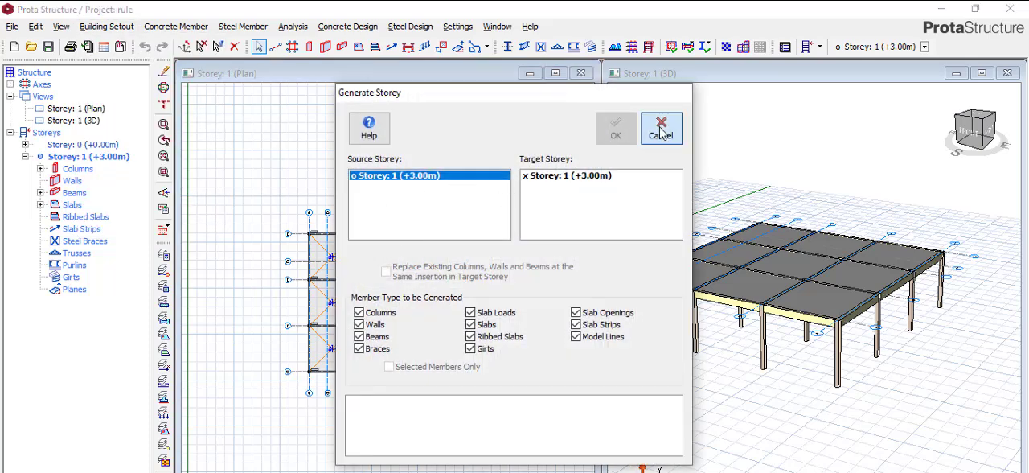
# Insert a storey on top of the building again by setting the total number of storeys to 2.
pyautogui.click(107, 26)
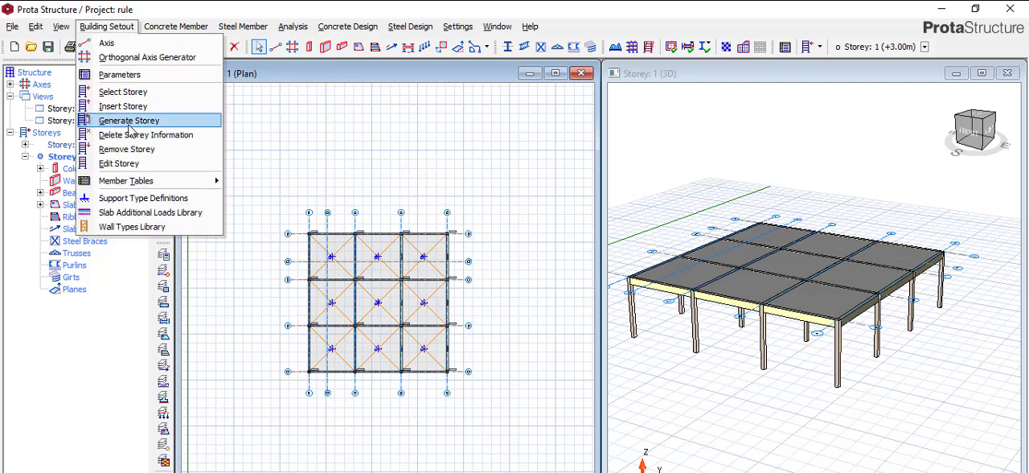
pyautogui.click(133, 106)
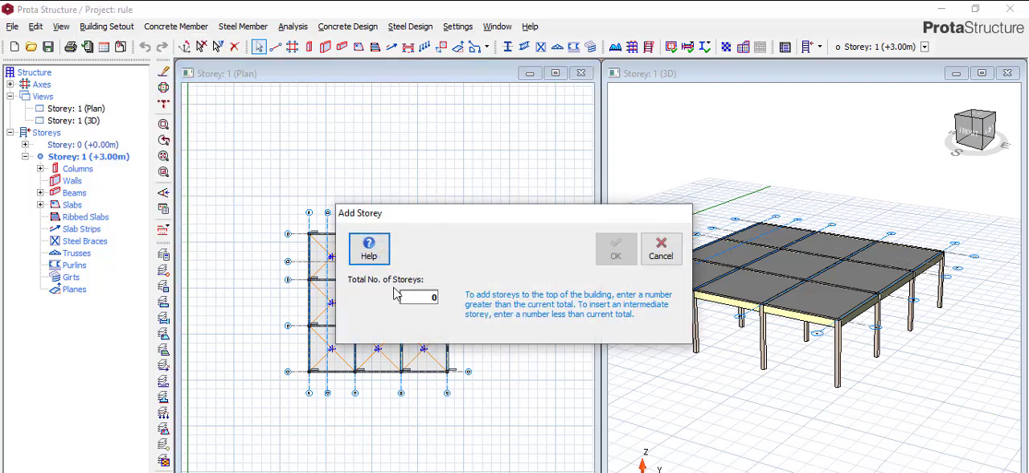
pyautogui.click(418, 296)
pyautogui.write('2')
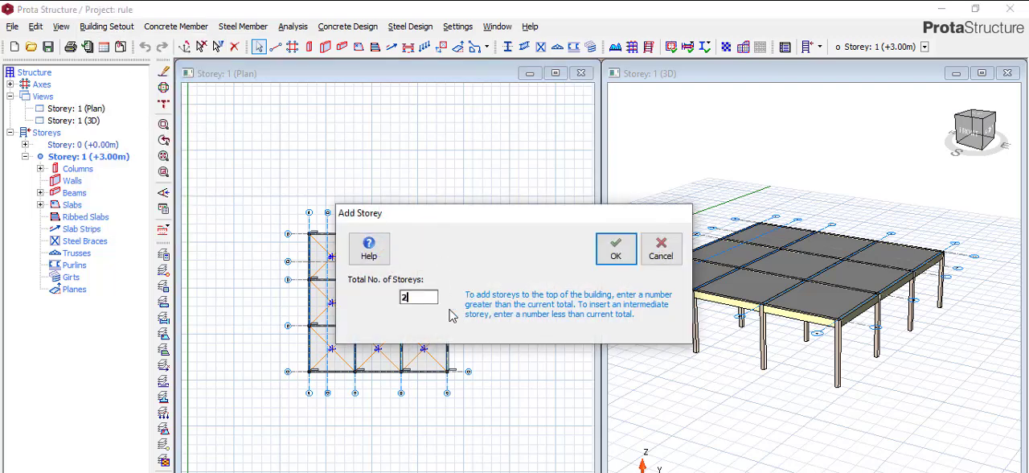
pyautogui.click(615, 248)
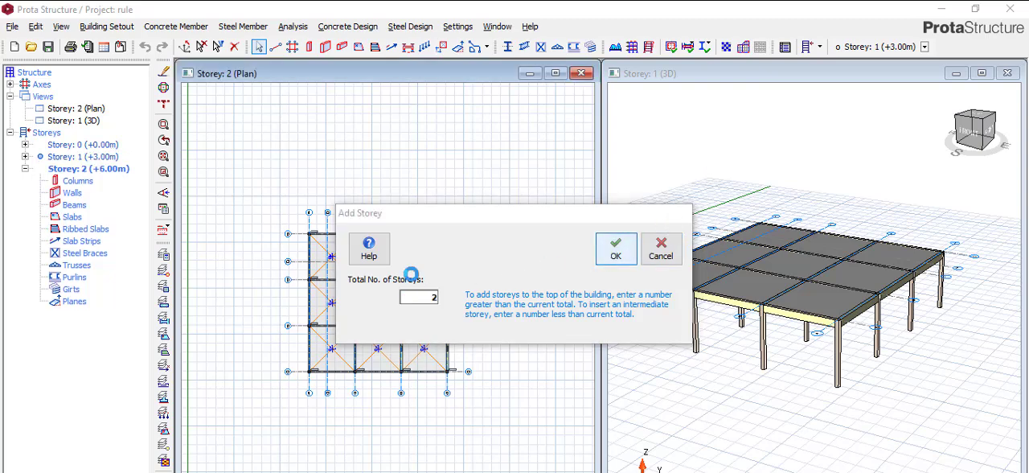
# With Storey 1 (+3.00m) as the source, generate Storey 2 (+6.00m) with only the Columns member type copied.
pyautogui.doubleClick(110, 158)
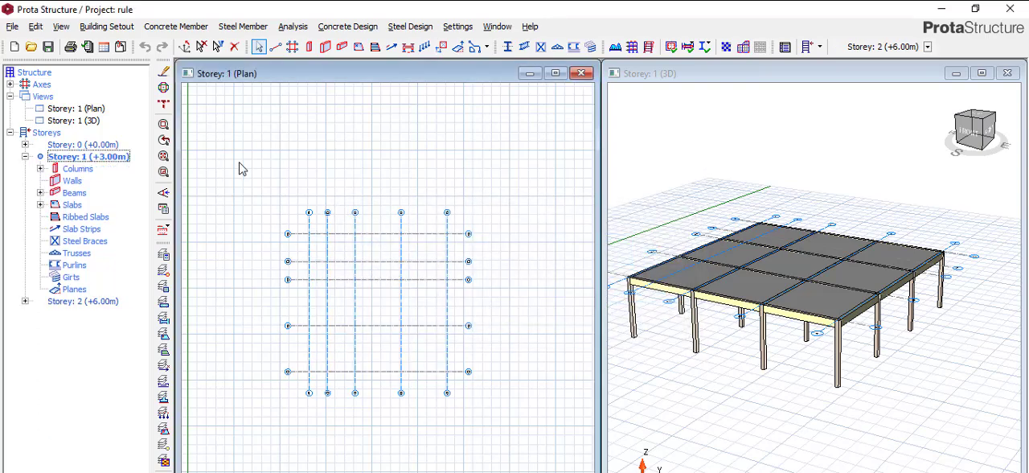
pyautogui.click(114, 26)
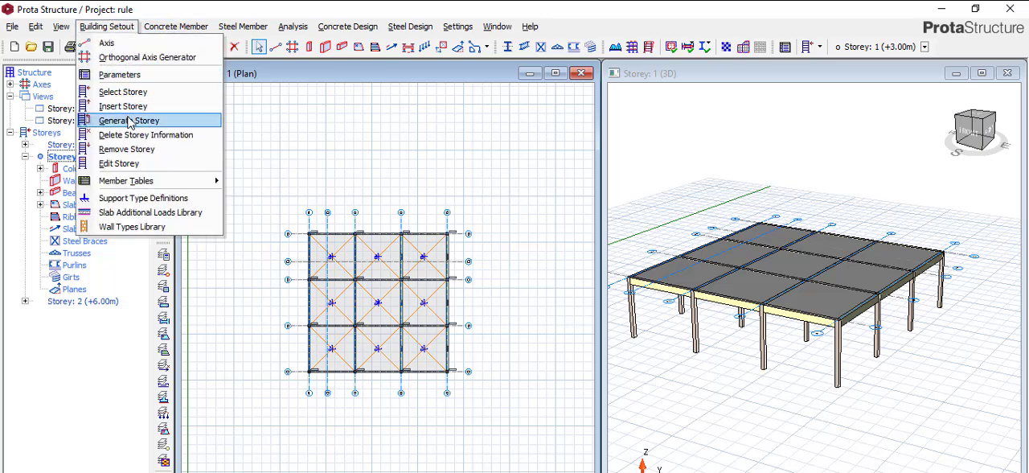
pyautogui.click(129, 120)
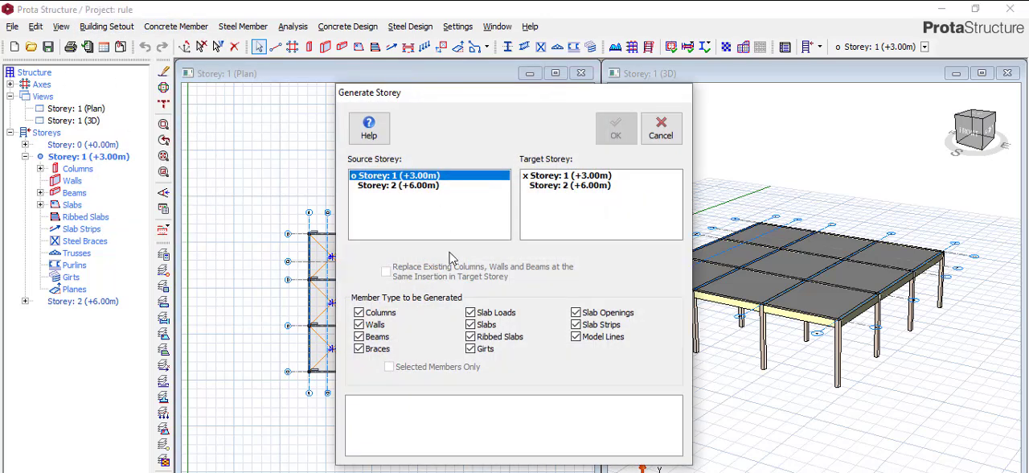
pyautogui.click(567, 187)
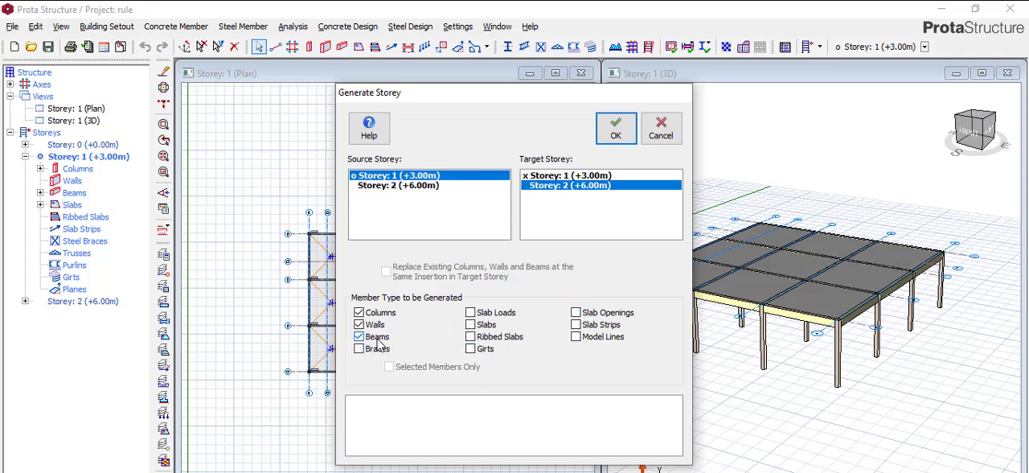
pyautogui.click(615, 129)
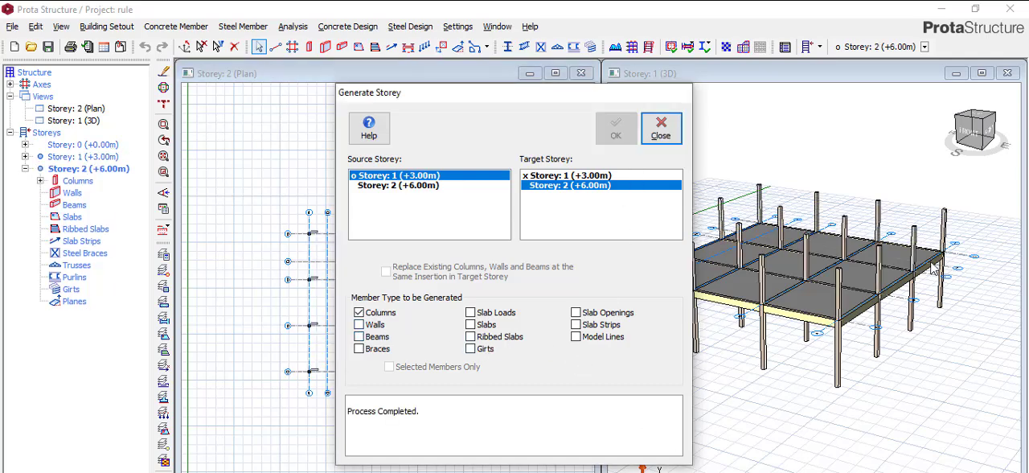
pyautogui.click(660, 129)
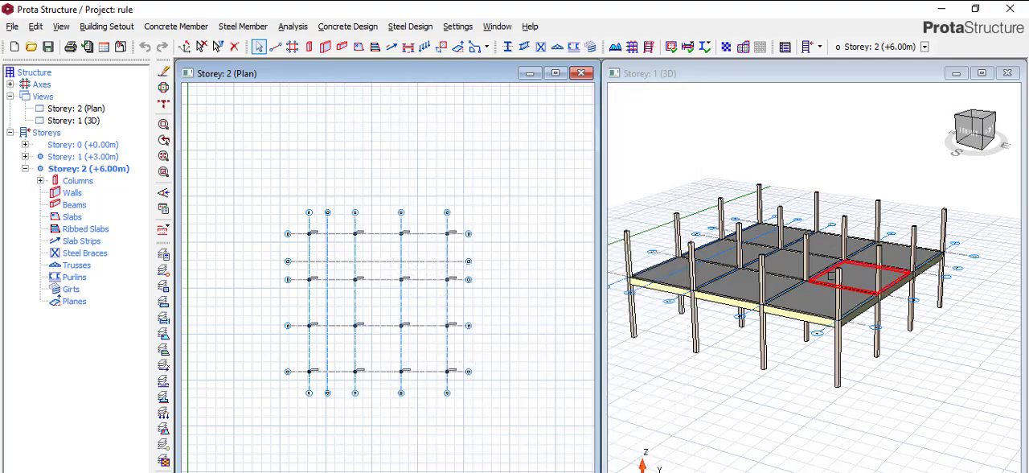
# Add a 230x230 mm column on Storey 2 at the intersection of axes D and 1', starting from column 2C1's properties.
pyautogui.scroll(5, 811, 238)
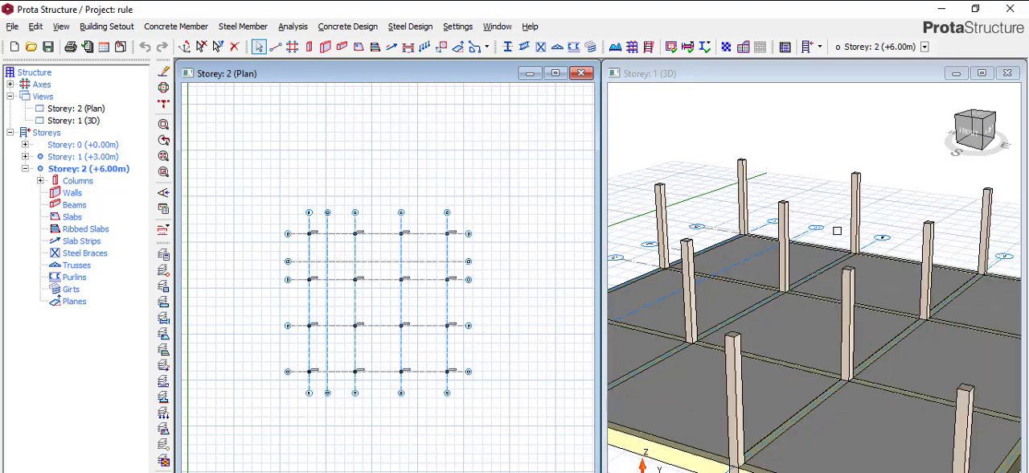
pyautogui.scroll(-2, 811, 239)
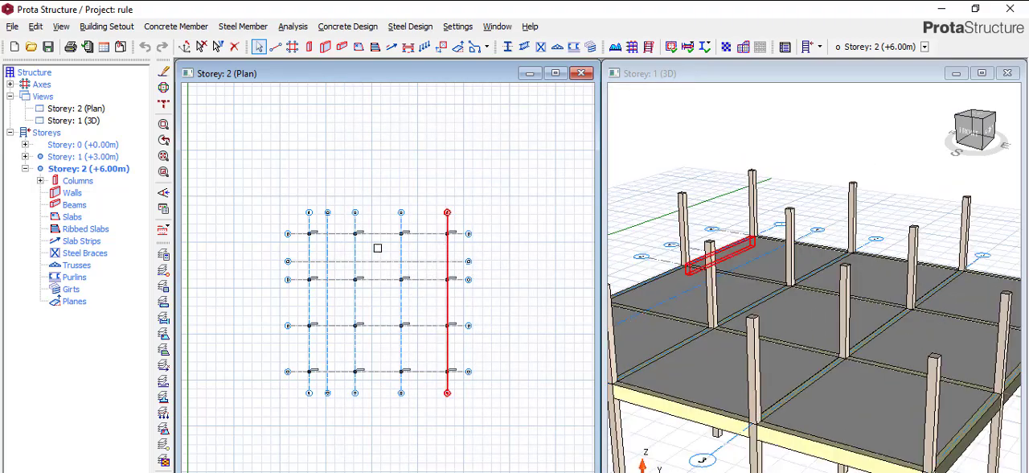
pyautogui.scroll(1, 337, 231)
pyautogui.scroll(1, 337, 230)
pyautogui.scroll(-3, 332, 225)
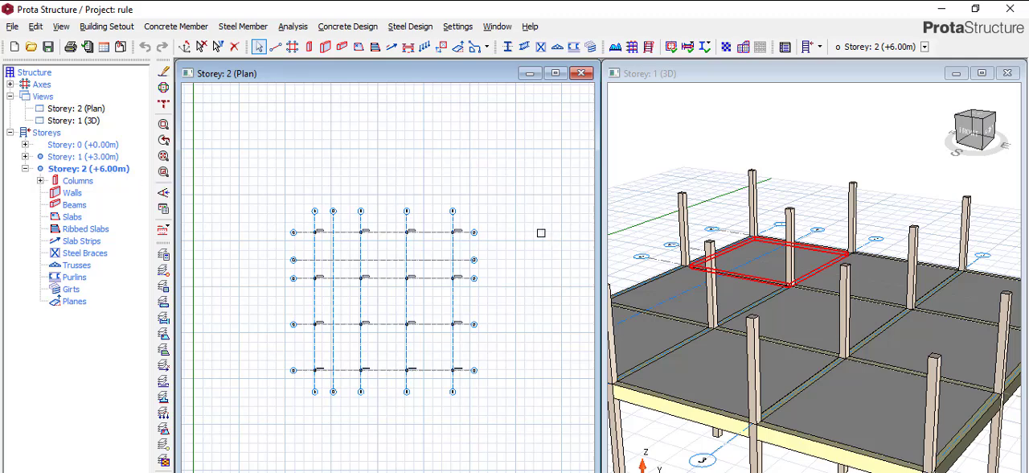
pyautogui.scroll(3, 340, 239)
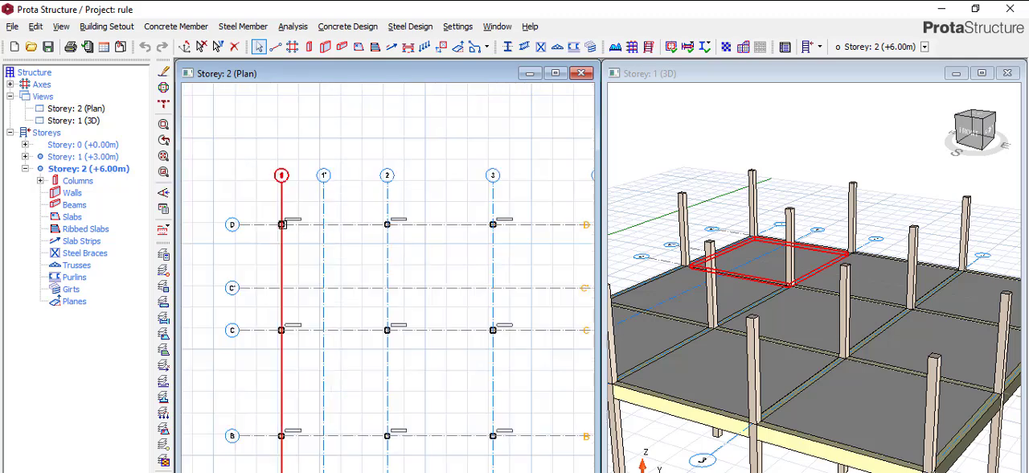
pyautogui.scroll(4, 283, 222)
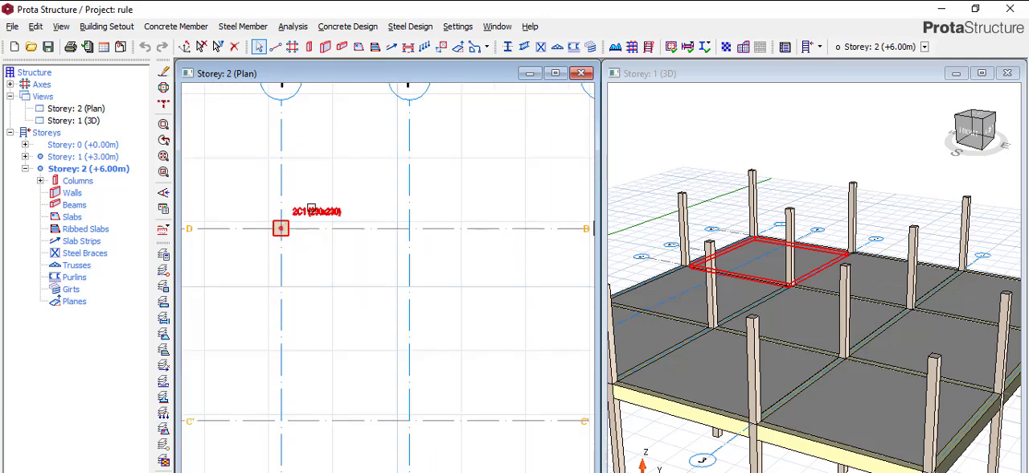
pyautogui.click(311, 208)
pyautogui.rightClick(314, 207)
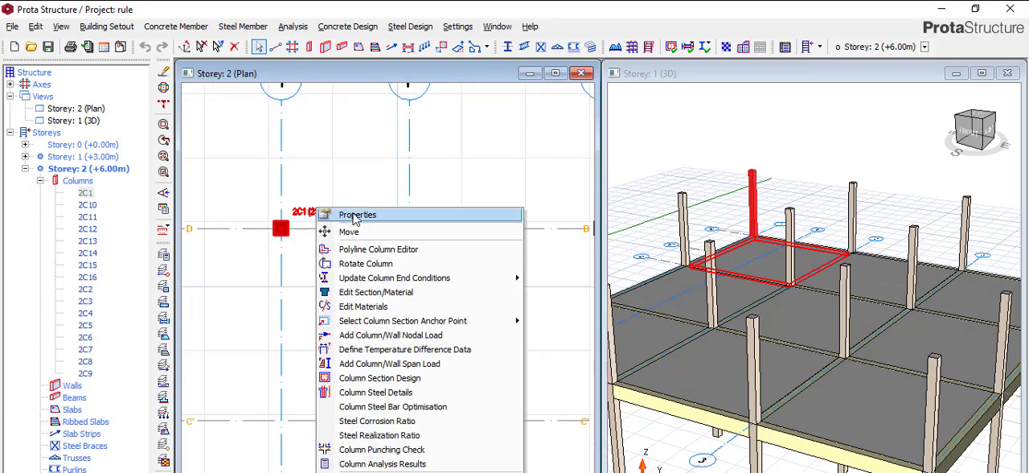
pyautogui.click(354, 217)
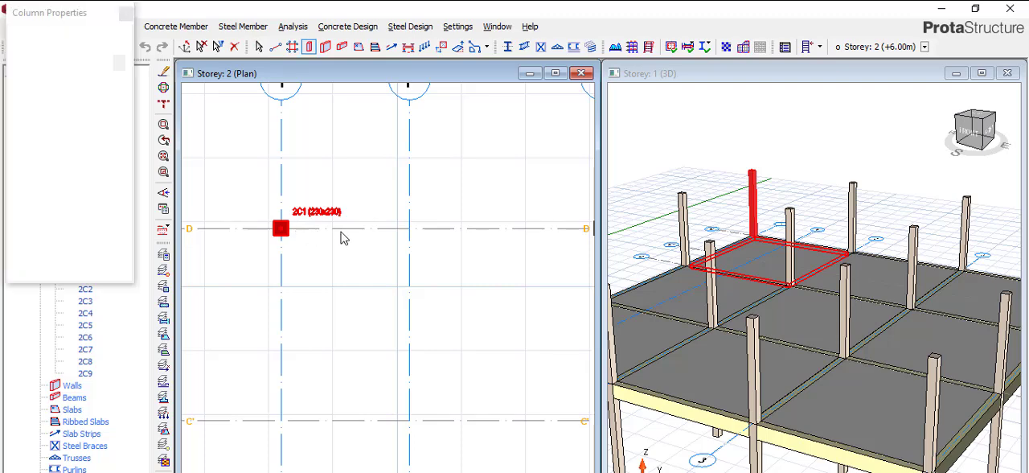
pyautogui.click(408, 228)
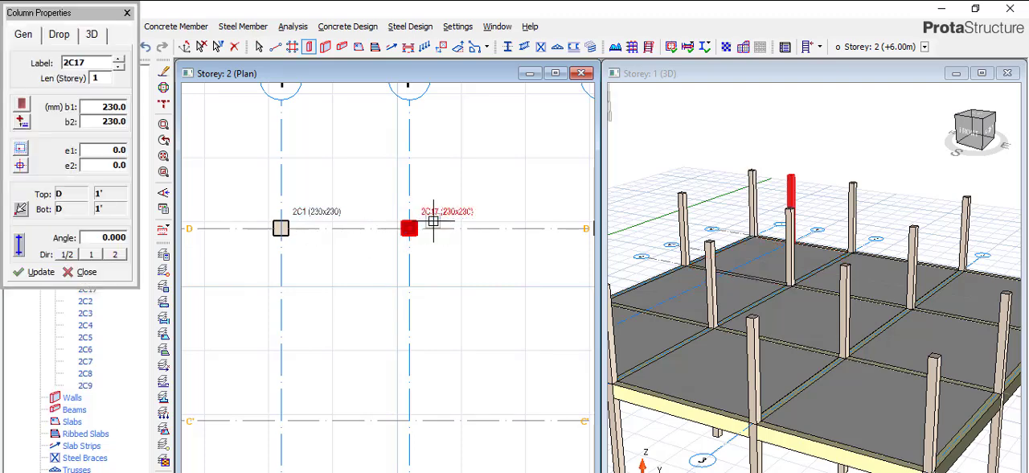
pyautogui.press('Escape')
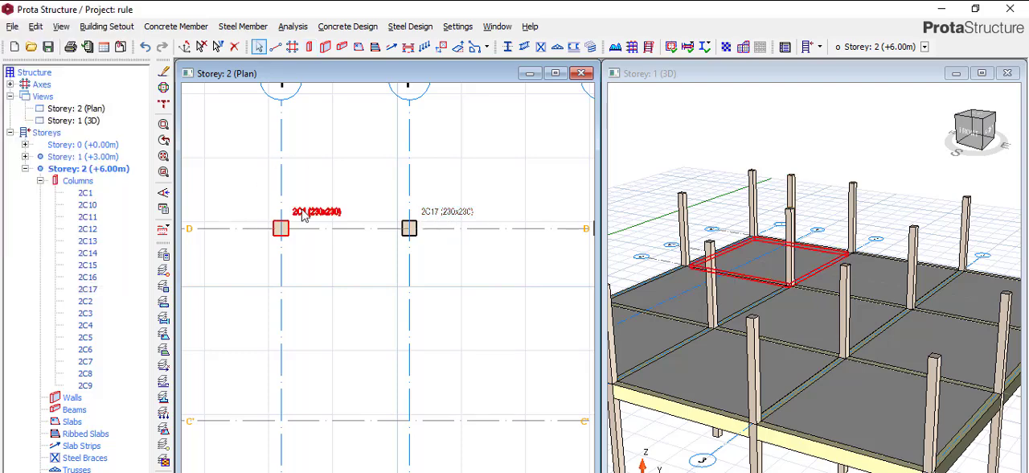
# Delete the Storey 2 column at the intersection of axes D and 1.
pyautogui.click(308, 214)
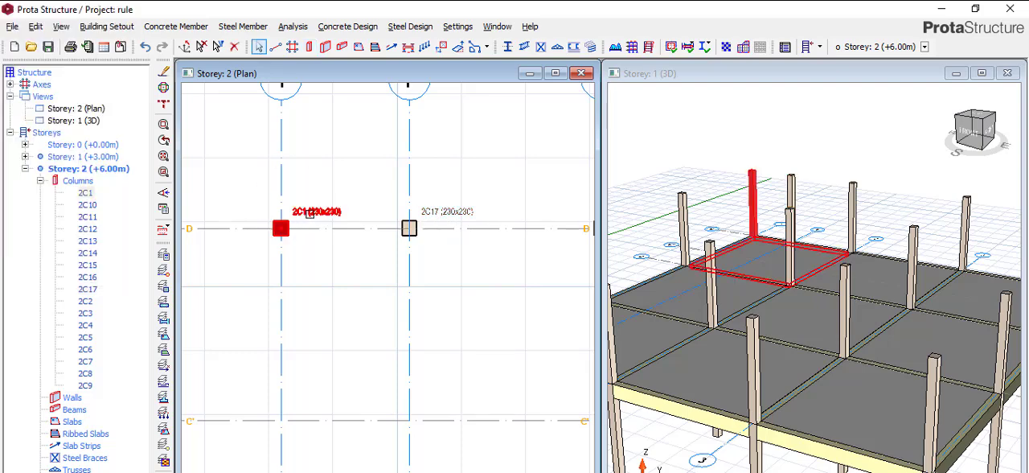
pyautogui.press('Delete')
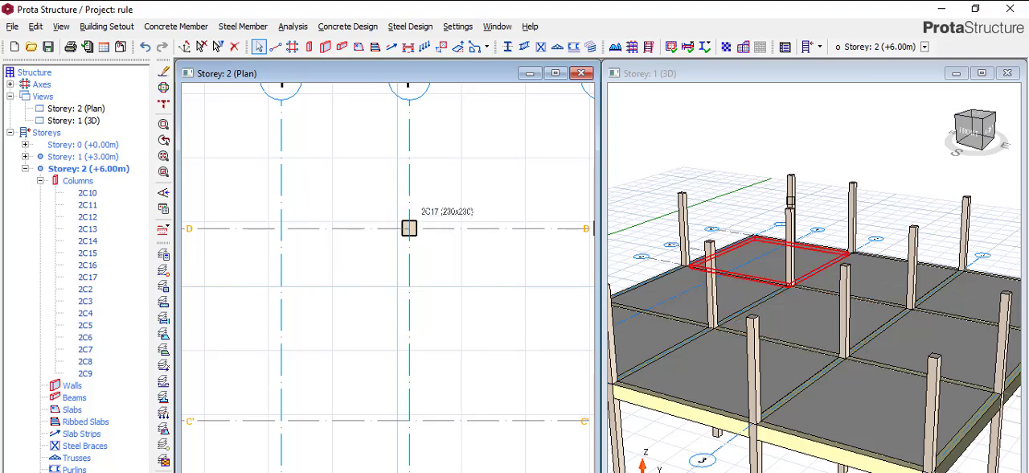
pyautogui.scroll(3, 744, 235)
pyautogui.scroll(-4, 824, 243)
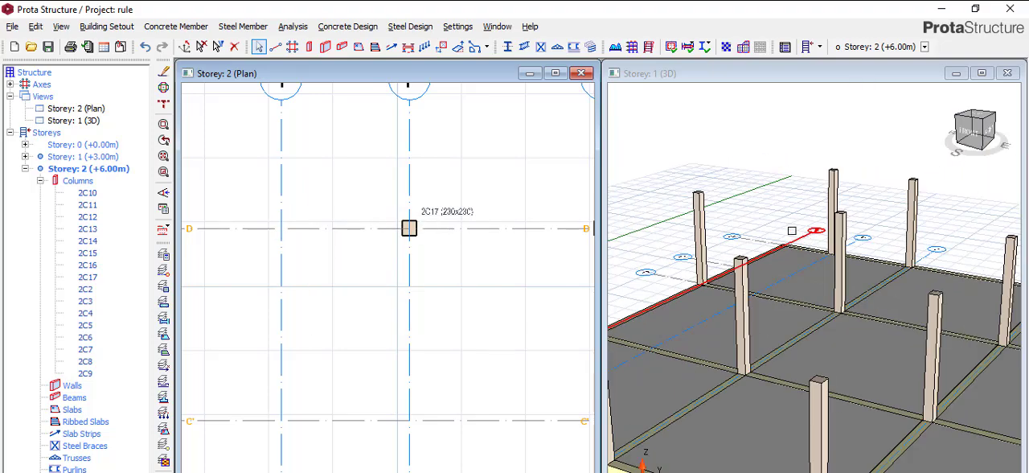
pyautogui.scroll(-5, 815, 204)
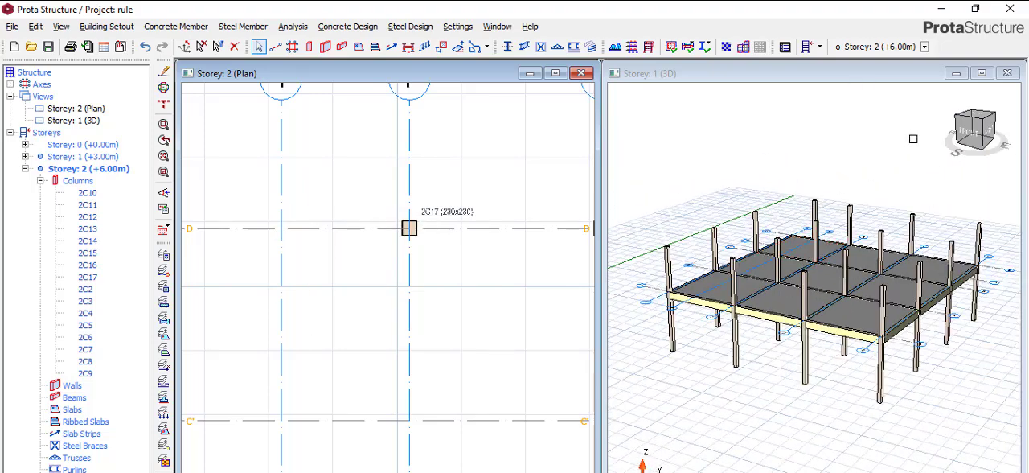
# Examine the second-storey columns in the 3D view from the left-front corner, with Storey 2 (+6.00m) as its active storey.
pyautogui.click(963, 161)
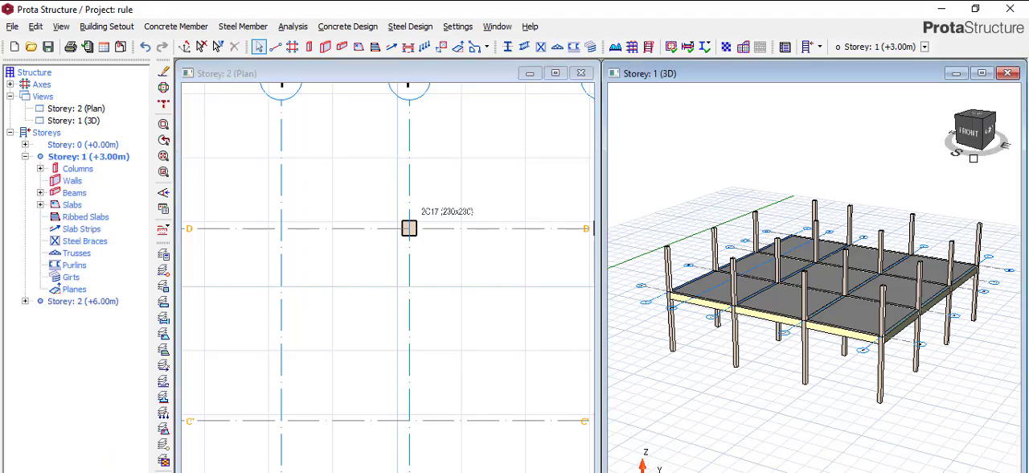
pyautogui.moveTo(957, 161); pyautogui.dragTo(994, 169)
pyautogui.scroll(1, 930, 237)
pyautogui.scroll(-1, 930, 236)
pyautogui.scroll(2, 652, 264)
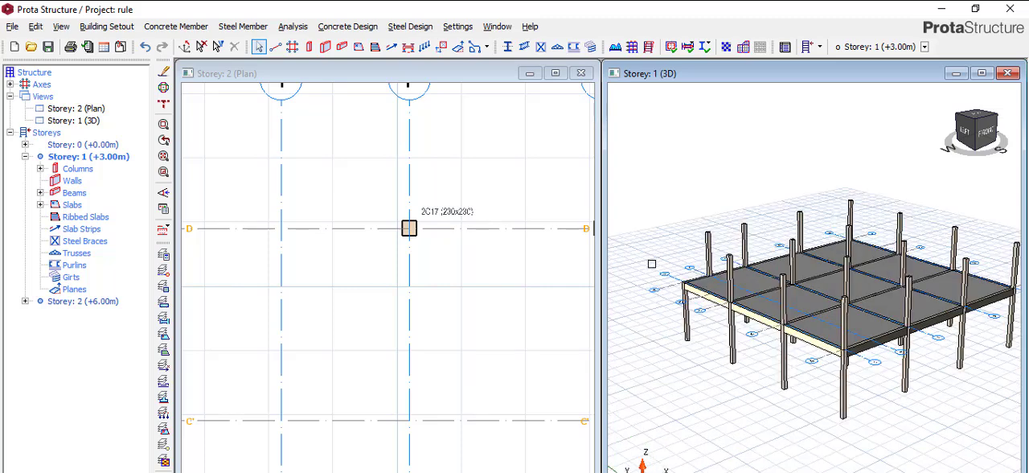
pyautogui.scroll(-2, 669, 260)
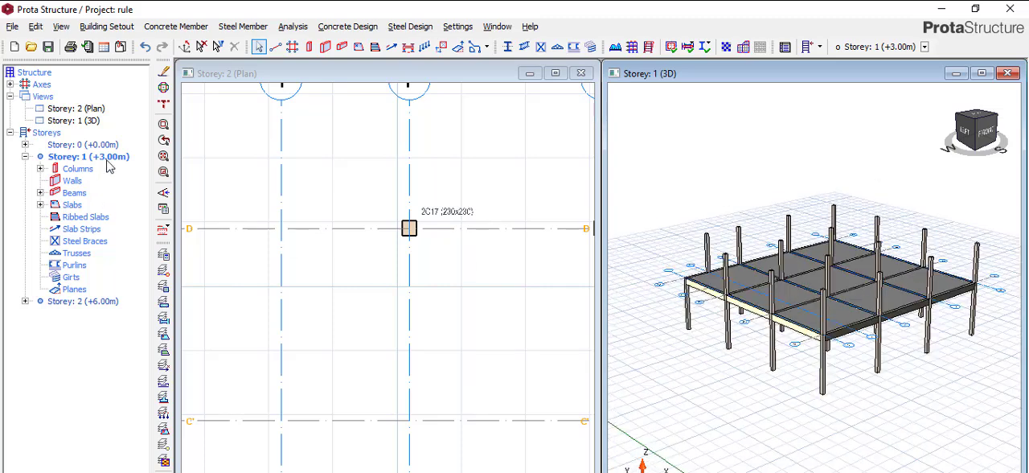
pyautogui.click(80, 301)
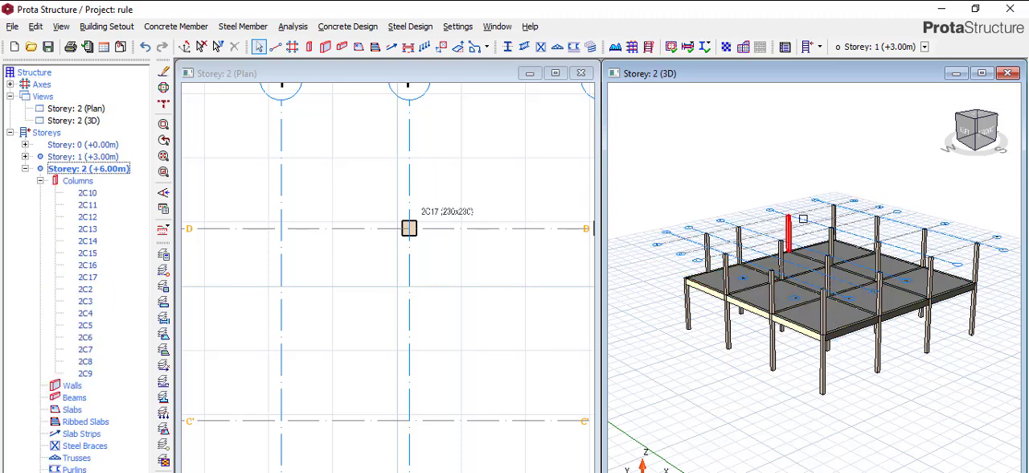
pyautogui.scroll(1, 723, 237)
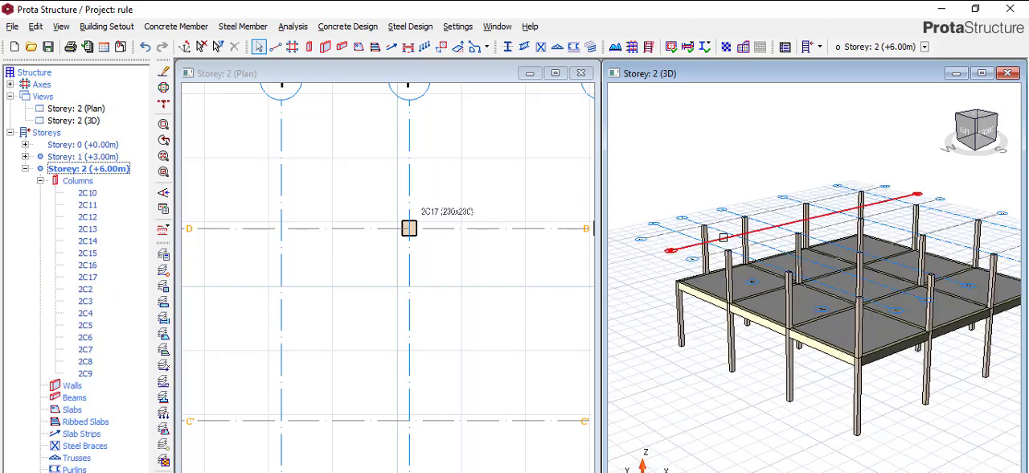
# Delete the Storey 2 column at the intersection of axes D and 2.
pyautogui.scroll(-1, 722, 238)
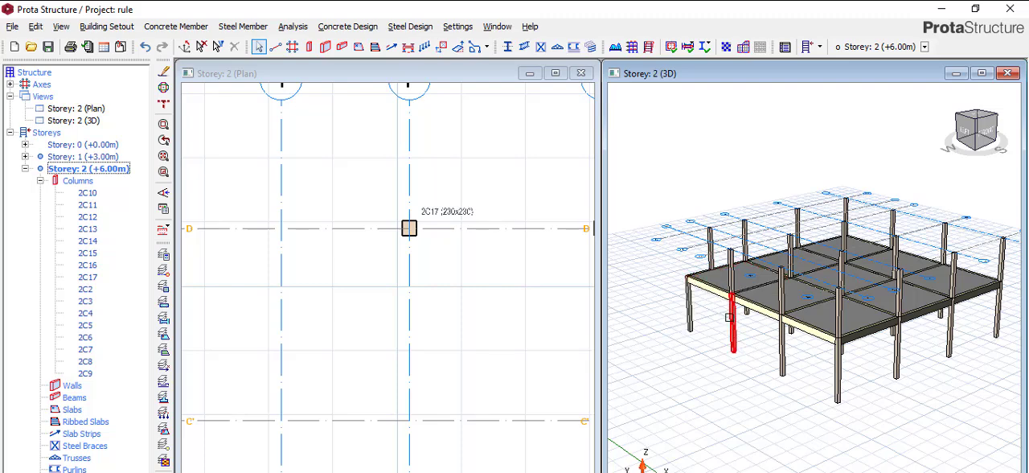
pyautogui.scroll(5, 760, 275)
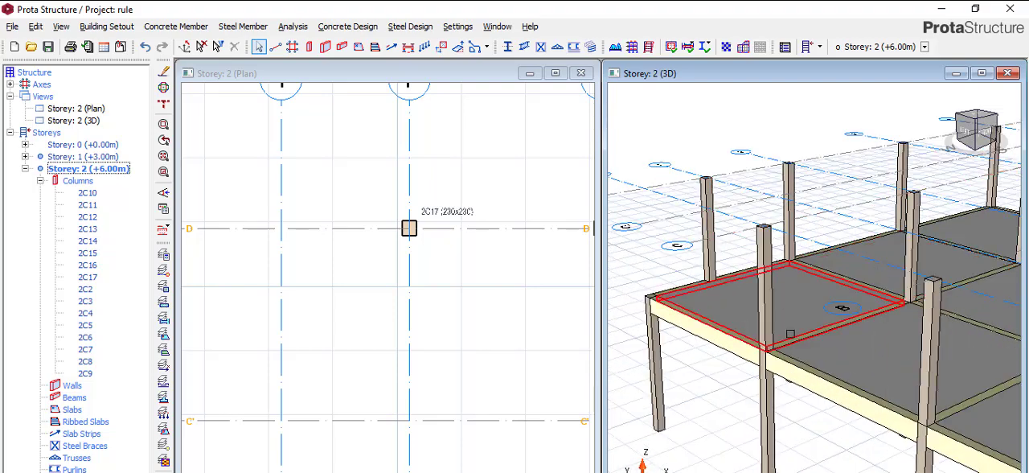
pyautogui.scroll(-1, 668, 256)
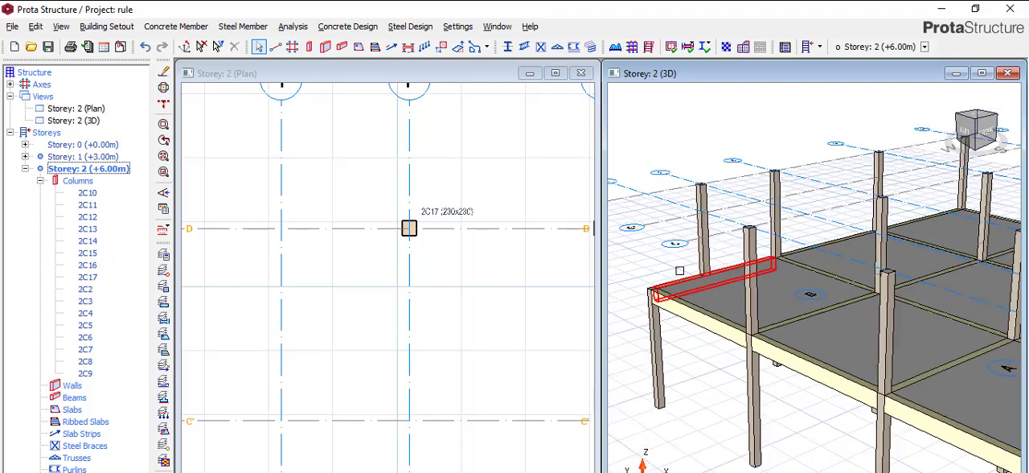
pyautogui.scroll(-4, 510, 270)
pyautogui.scroll(3, 515, 262)
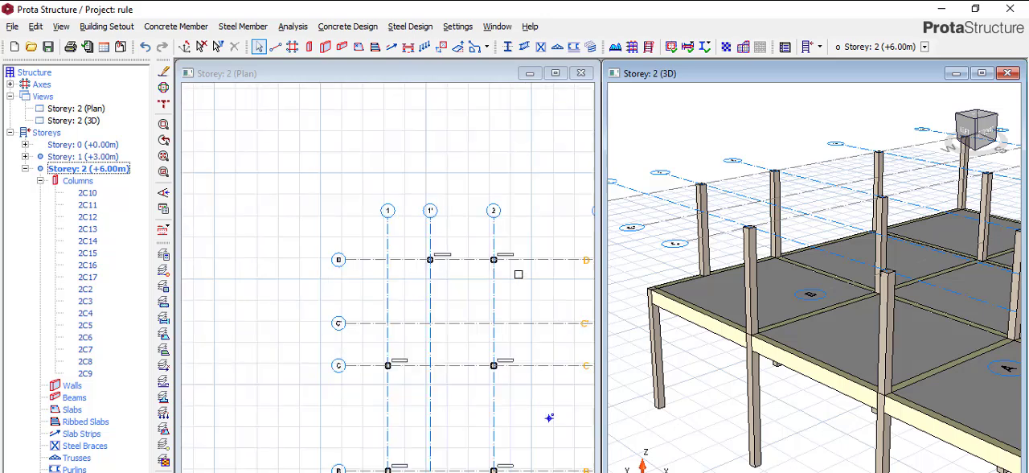
pyautogui.click(498, 241)
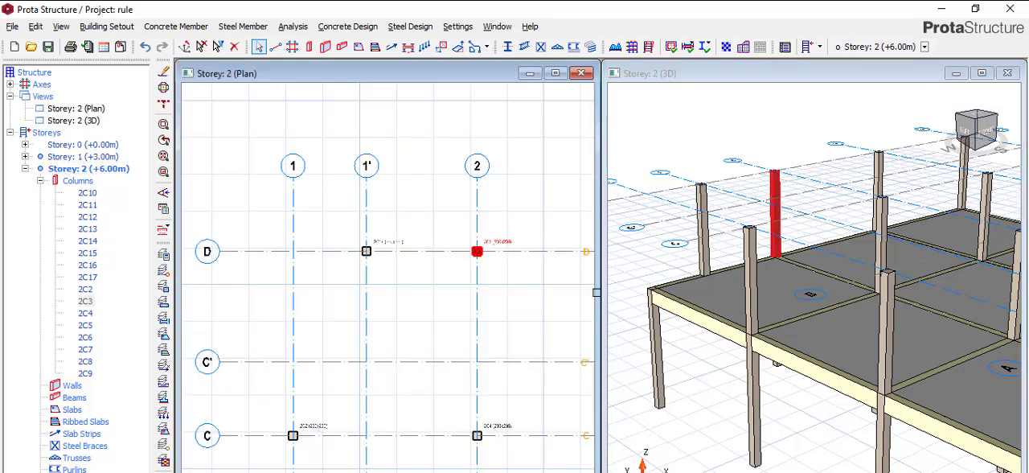
pyautogui.press('Delete')
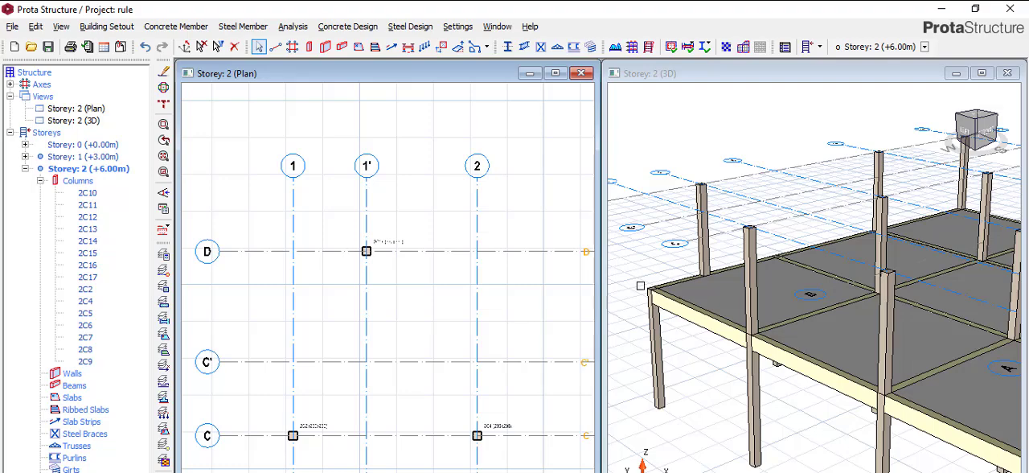
# Delete the Storey 2 column at the intersection of axes C and 1.
pyautogui.scroll(5, 747, 250)
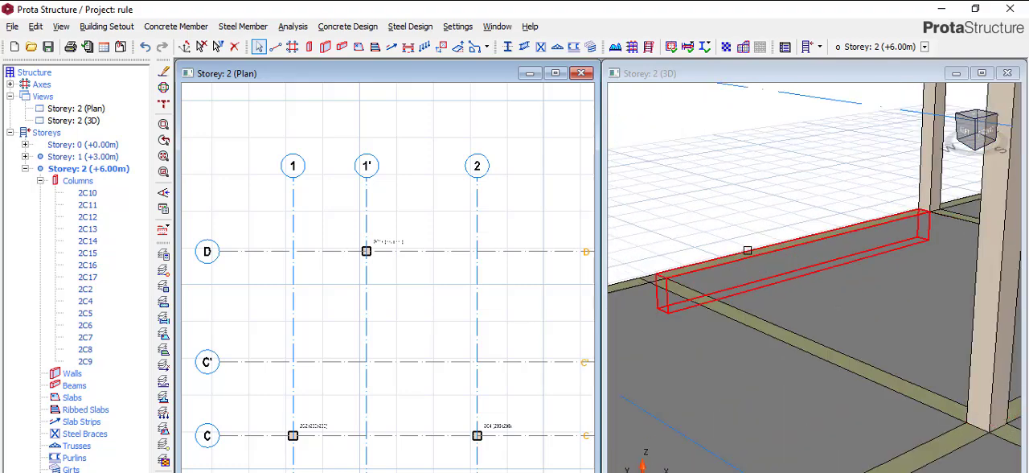
pyautogui.scroll(-5, 747, 250)
pyautogui.scroll(-3, 391, 243)
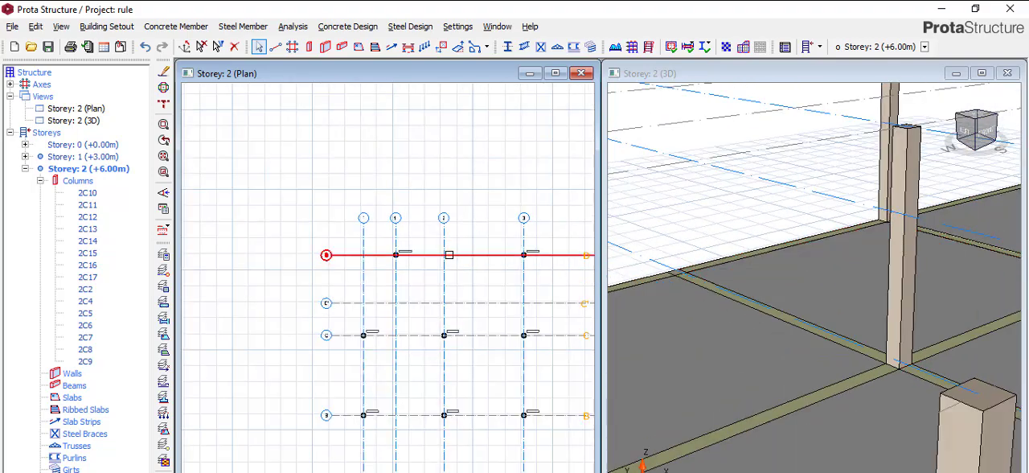
pyautogui.scroll(-1, 510, 266)
pyautogui.scroll(-1, 447, 271)
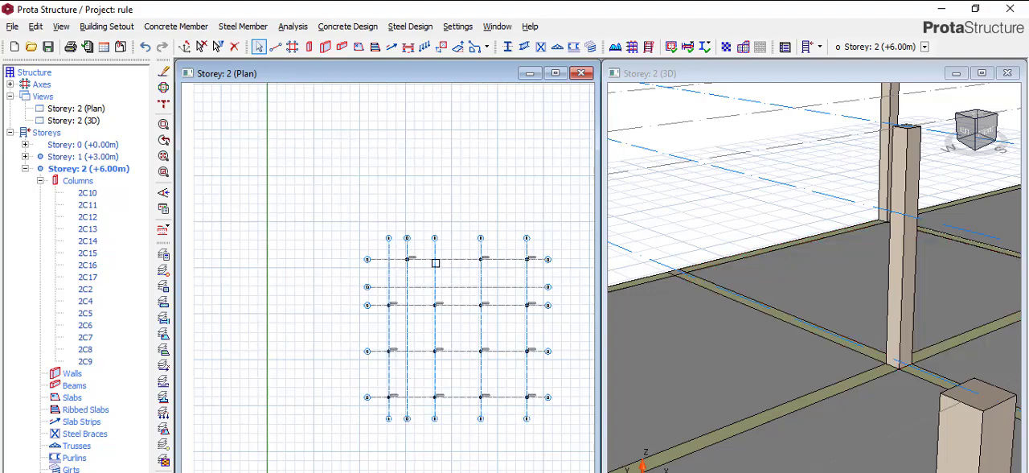
pyautogui.scroll(-1, 434, 263)
pyautogui.scroll(-5, 743, 369)
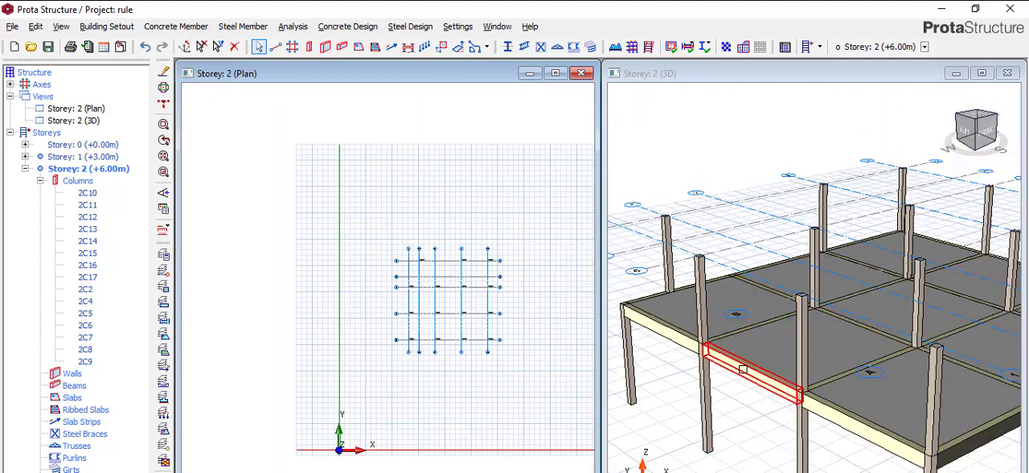
pyautogui.scroll(6, 423, 287)
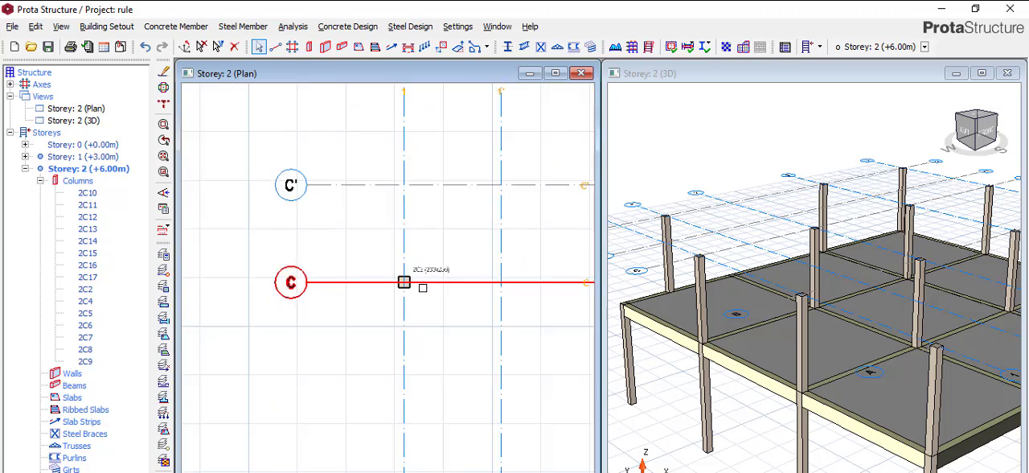
pyautogui.scroll(1, 423, 287)
pyautogui.moveTo(418, 263)
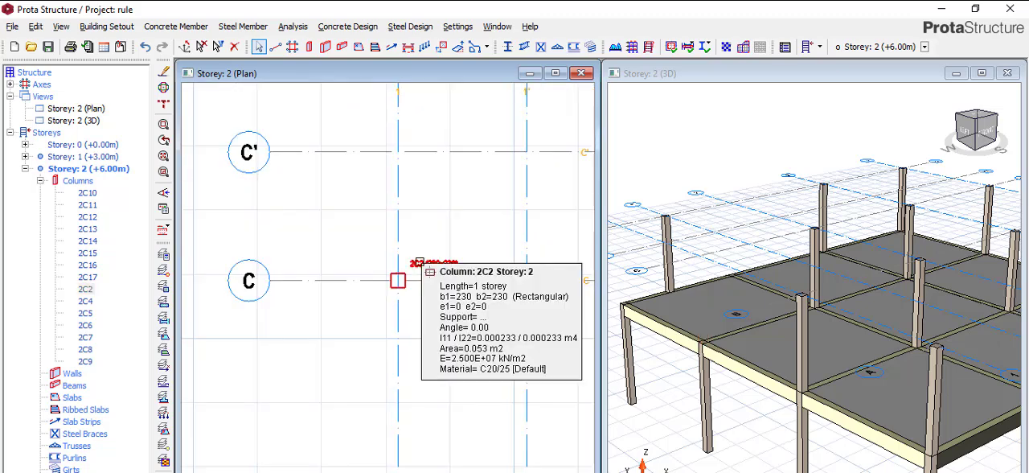
pyautogui.press('Delete')
# Add a 230x230 mm column on Storey 2 at the intersection of axes C' and 1, starting from the properties of the column at D and 1'.
pyautogui.scroll(-3, 729, 316)
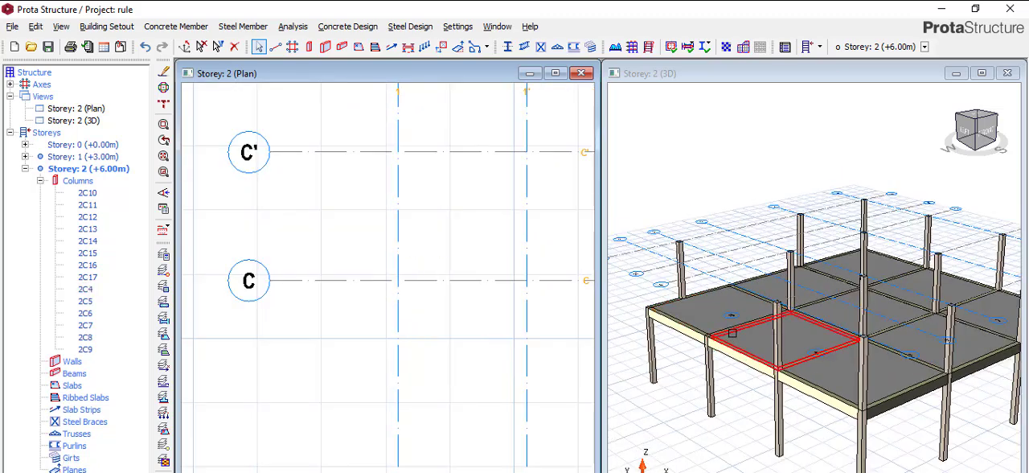
pyautogui.scroll(3, 732, 333)
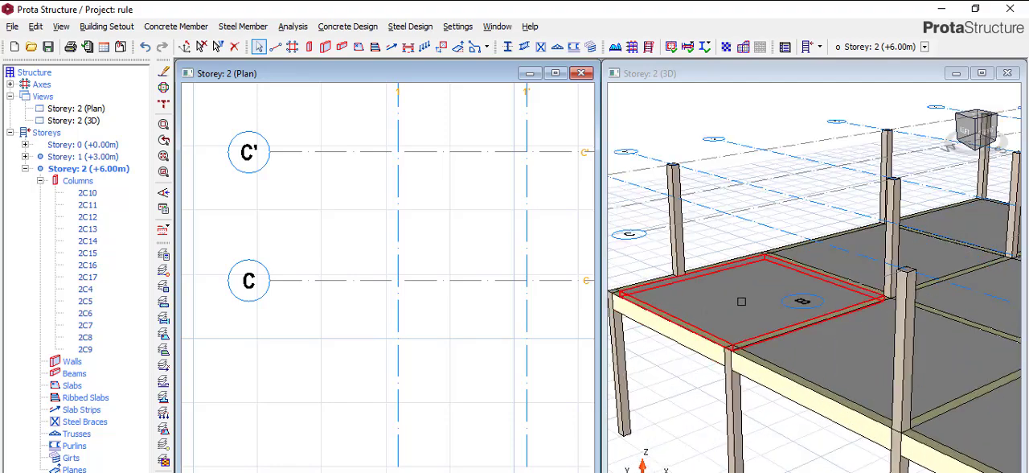
pyautogui.scroll(-4, 415, 245)
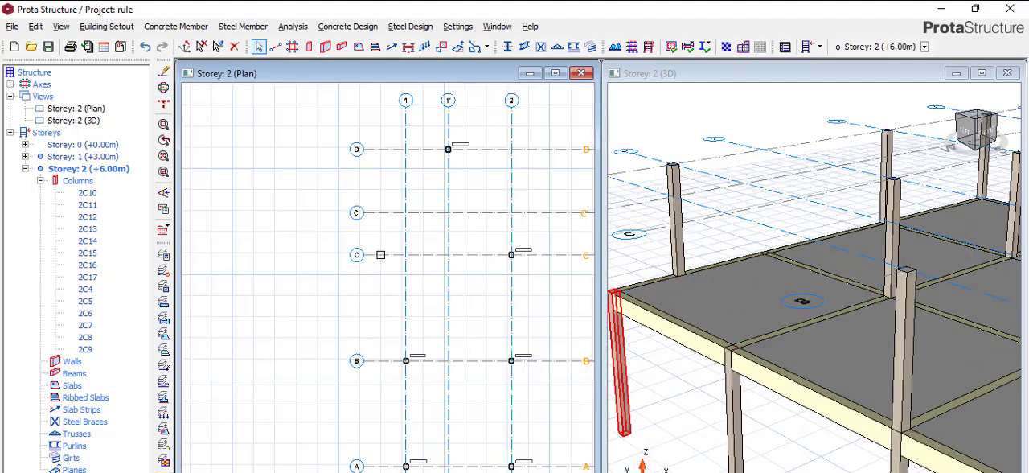
pyautogui.scroll(-3, 394, 256)
pyautogui.scroll(3, 522, 239)
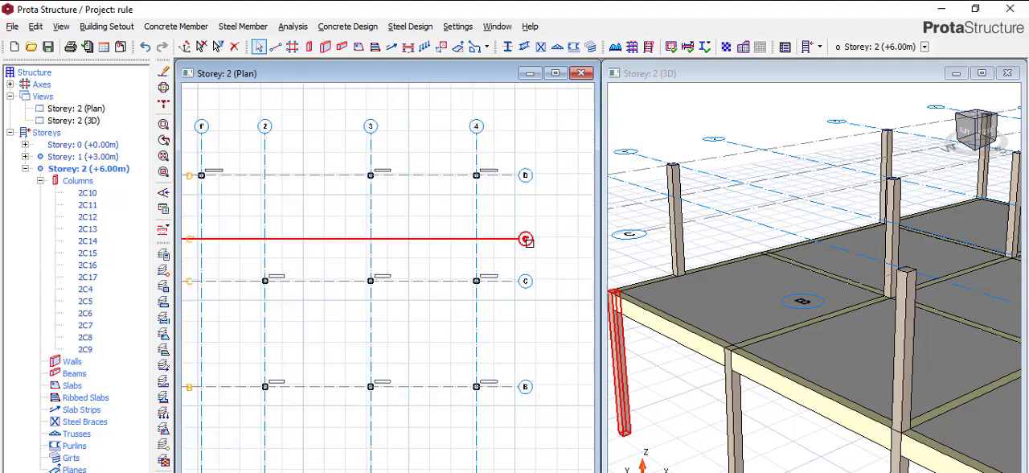
pyautogui.scroll(-3, 526, 239)
pyautogui.scroll(4, 298, 236)
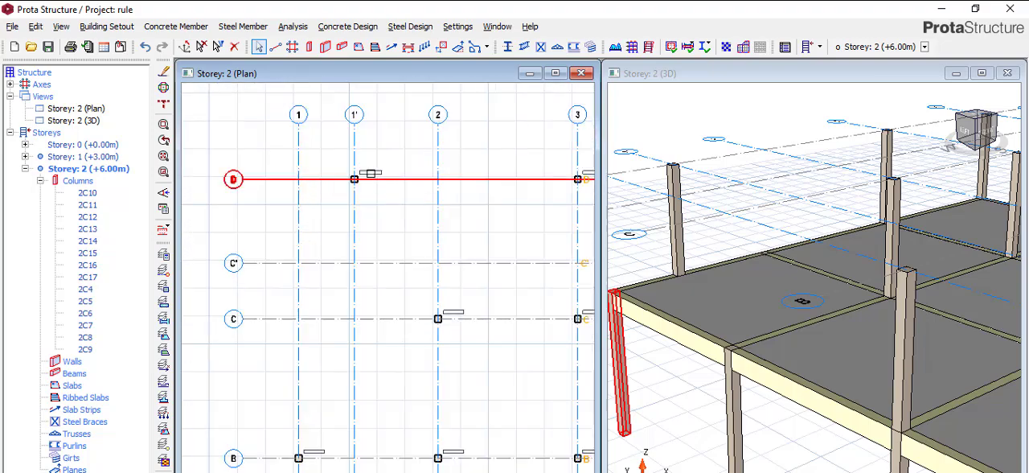
pyautogui.scroll(1, 375, 179)
pyautogui.rightClick(375, 171)
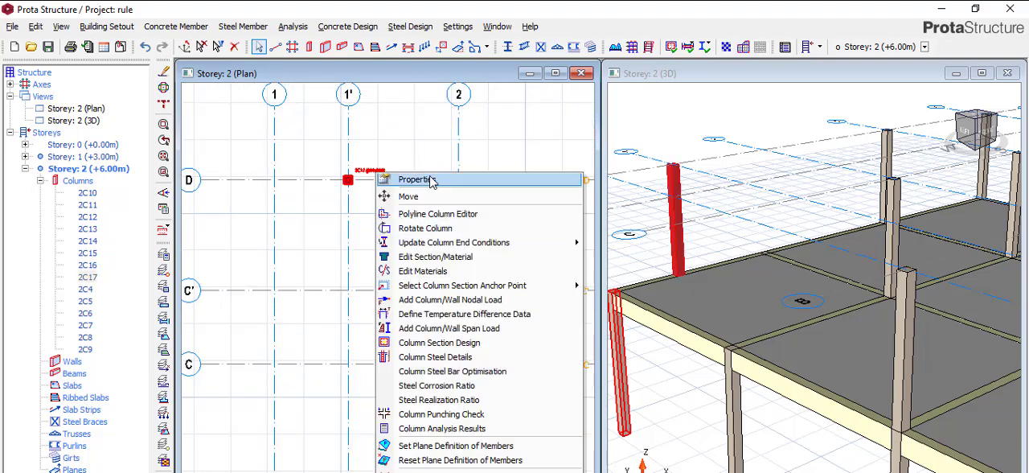
pyautogui.click(430, 180)
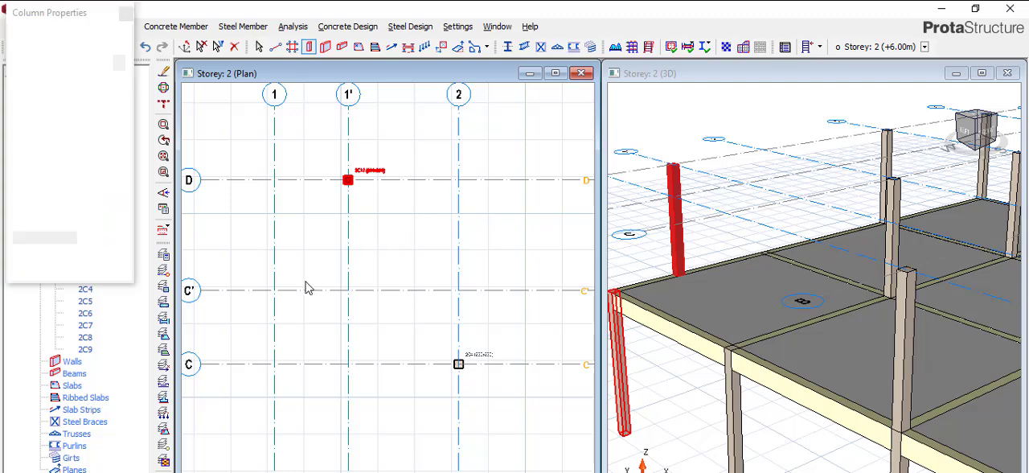
pyautogui.scroll(-1, 287, 287)
pyautogui.scroll(1, 287, 285)
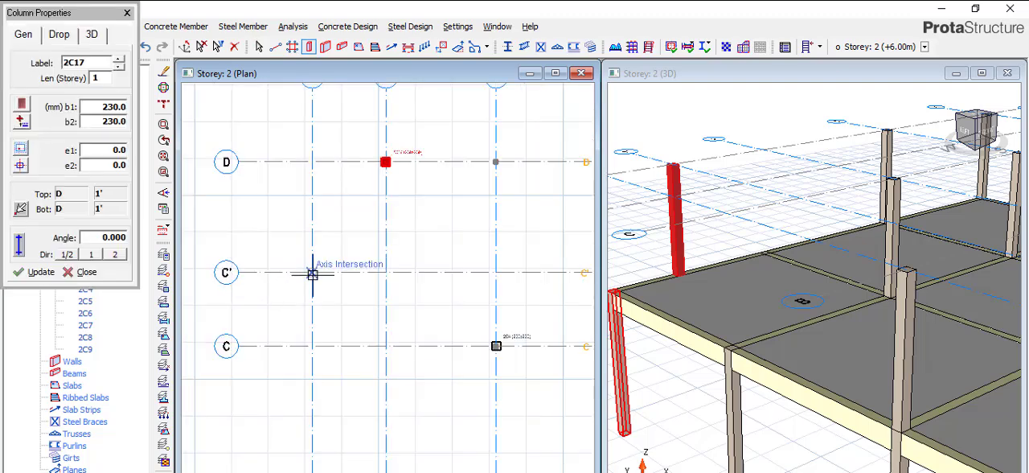
pyautogui.click(312, 274)
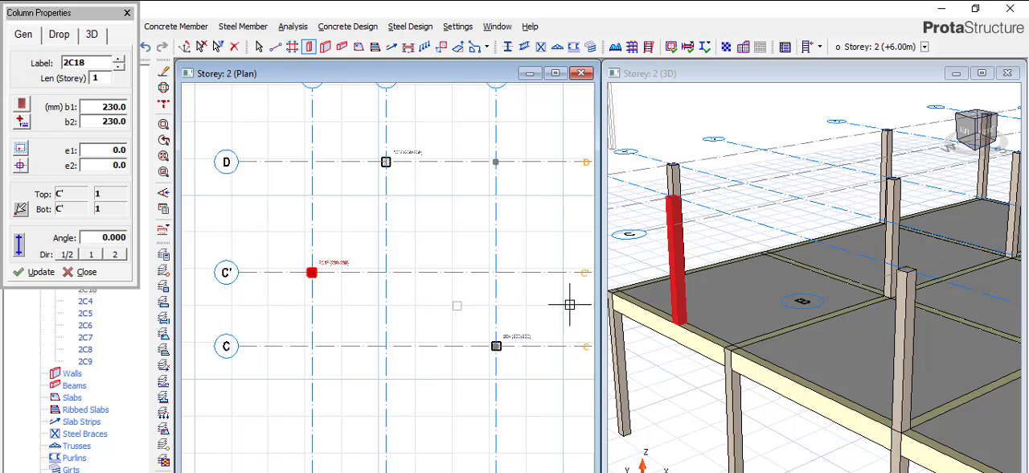
pyautogui.scroll(3, 697, 252)
pyautogui.scroll(-3, 874, 274)
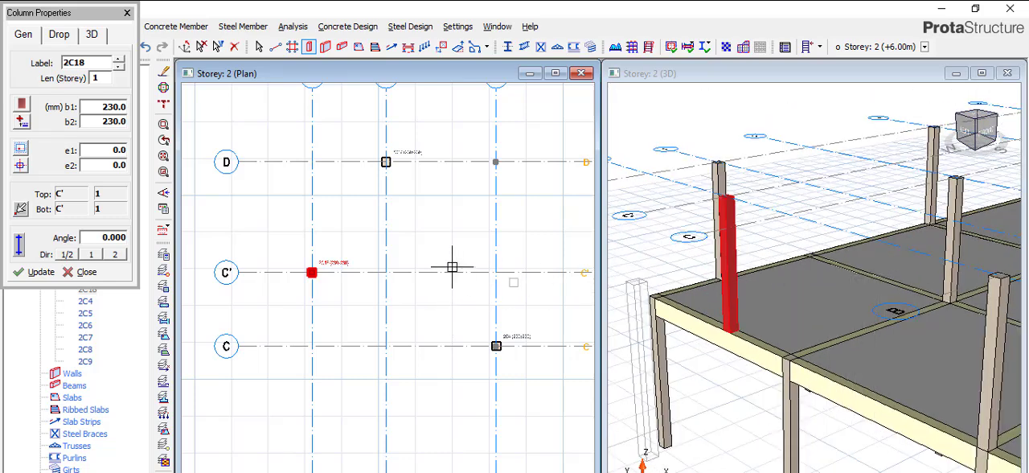
pyautogui.scroll(-2, 397, 248)
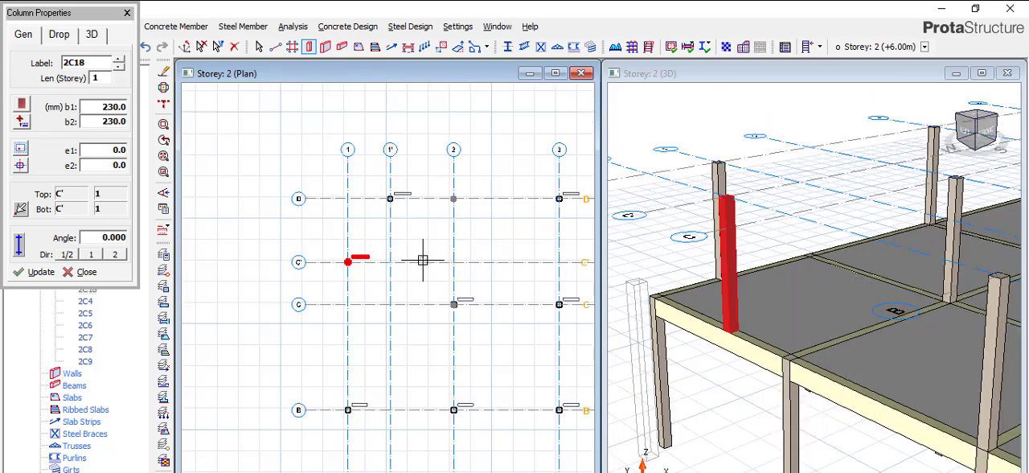
pyautogui.press('Escape')
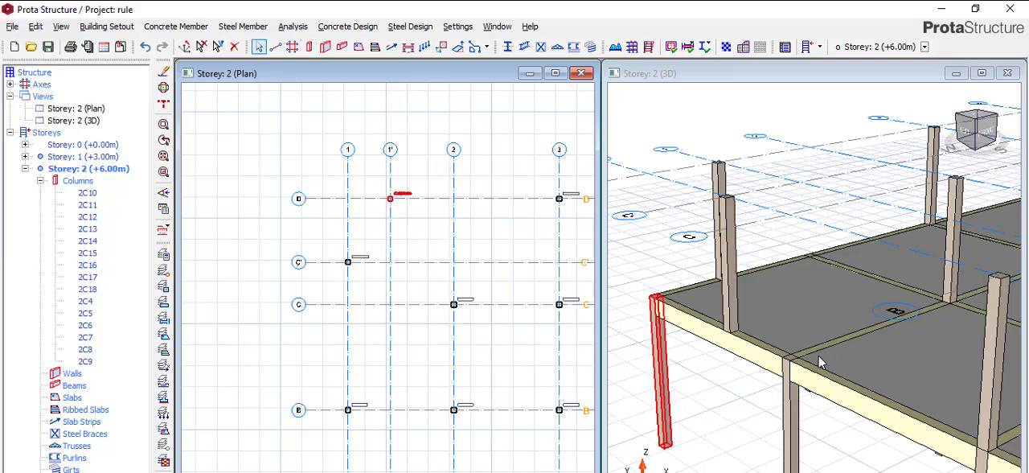
# Examine the rearranged Storey 2 columns in the 3D view from the back of the building.
pyautogui.scroll(-5, 820, 364)
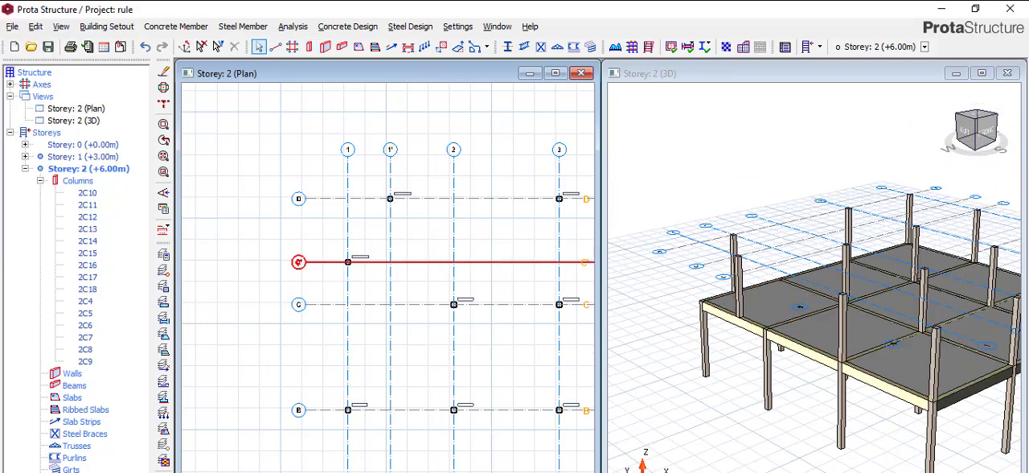
pyautogui.scroll(-1, 724, 283)
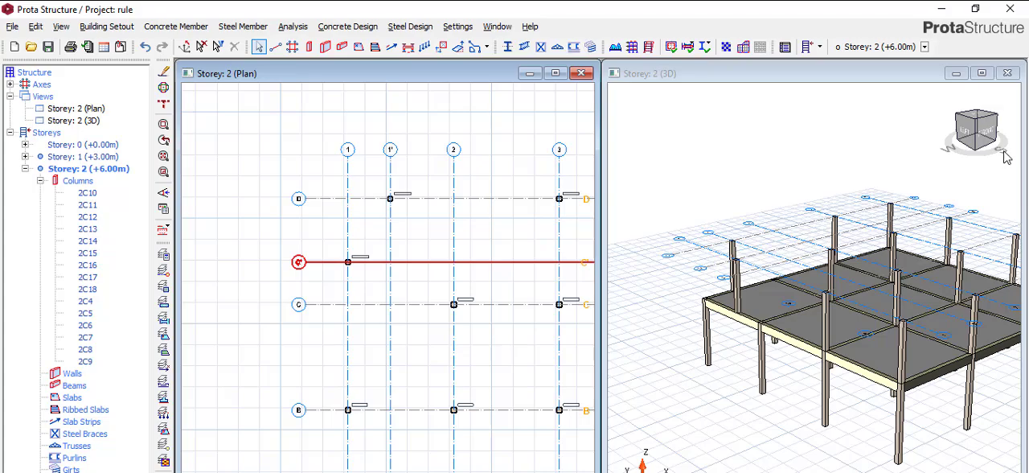
pyautogui.click(959, 168)
pyautogui.moveTo(950, 151)
pyautogui.mouseDown()
pyautogui.moveTo(911, 115)
pyautogui.moveTo(944, 150)
pyautogui.moveTo(891, 142)
pyautogui.moveTo(851, 115)
pyautogui.moveTo(879, 128)
pyautogui.moveTo(836, 147)
pyautogui.mouseUp()
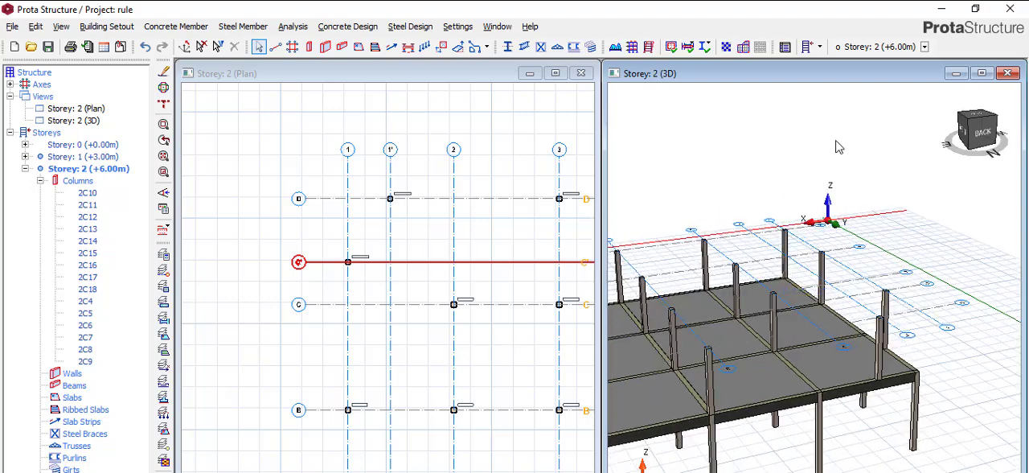
pyautogui.scroll(-2, 836, 375)
pyautogui.scroll(3, 828, 394)
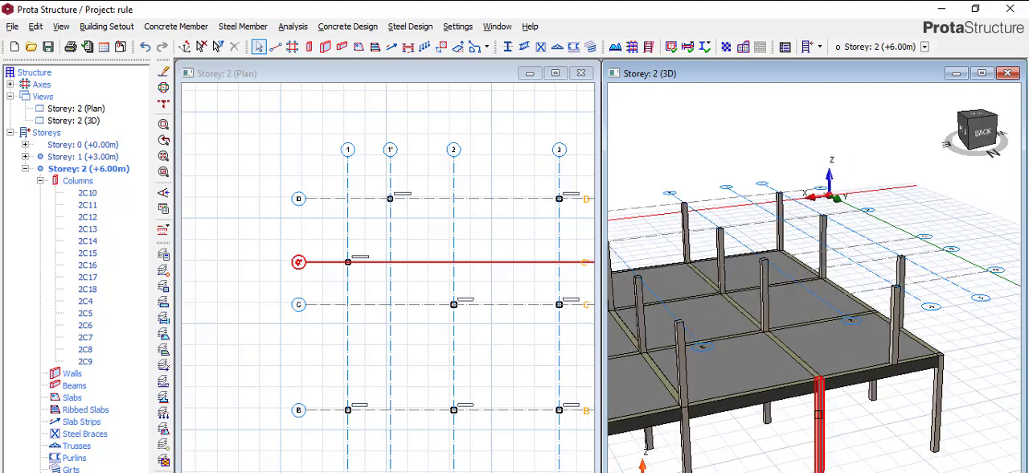
pyautogui.scroll(2, 818, 414)
pyautogui.scroll(-3, 832, 354)
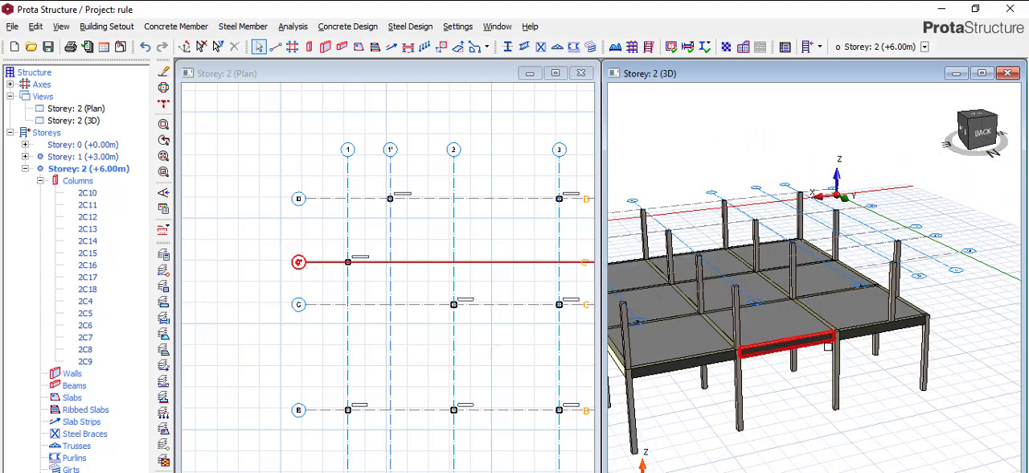
pyautogui.scroll(4, 828, 346)
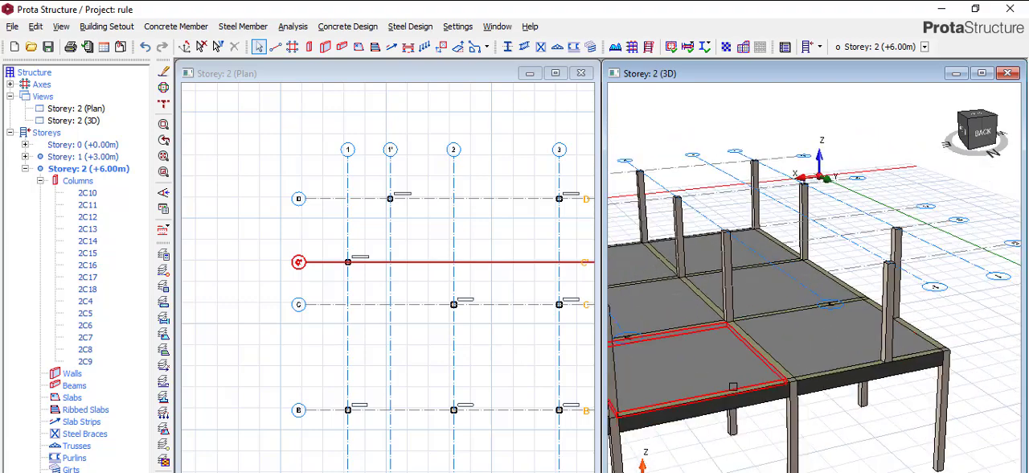
pyautogui.scroll(-2, 703, 387)
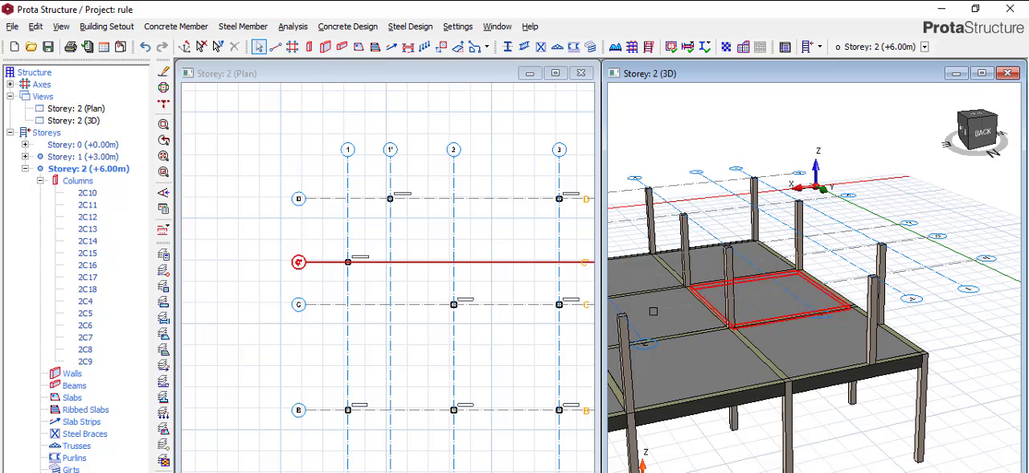
# Inspect the properties of axis C' in the Storey 2 plan.
pyautogui.click(516, 261)
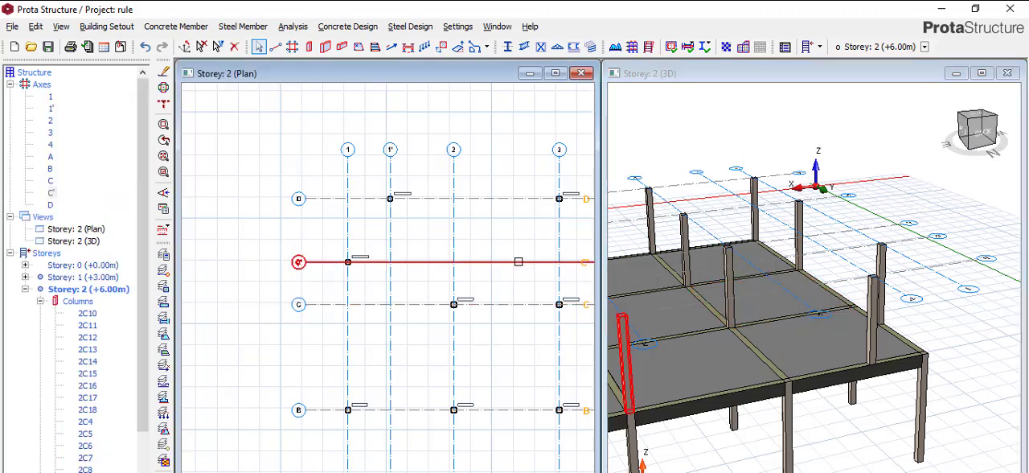
pyautogui.rightClick(537, 264)
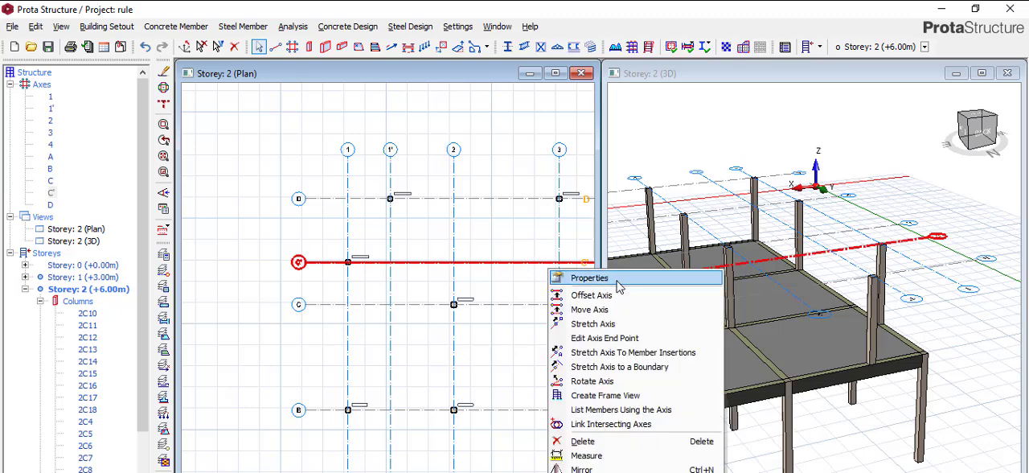
pyautogui.click(567, 278)
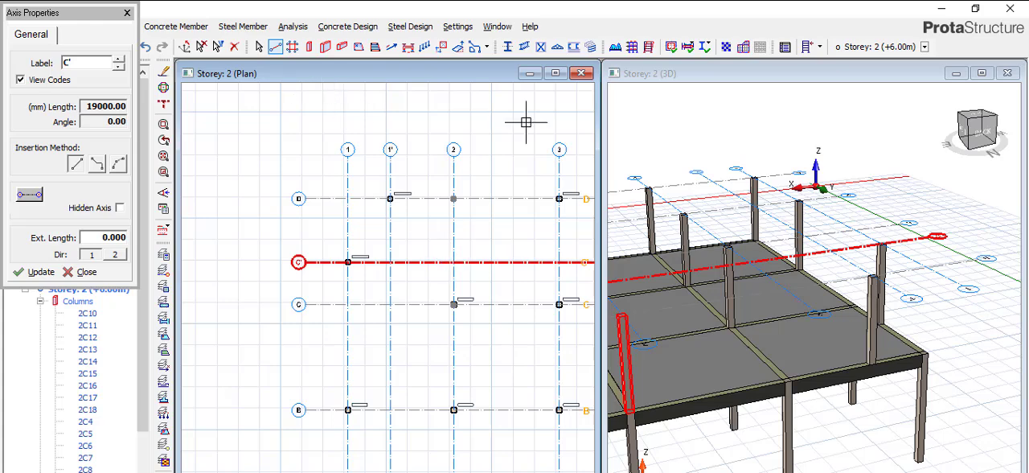
pyautogui.click(127, 14)
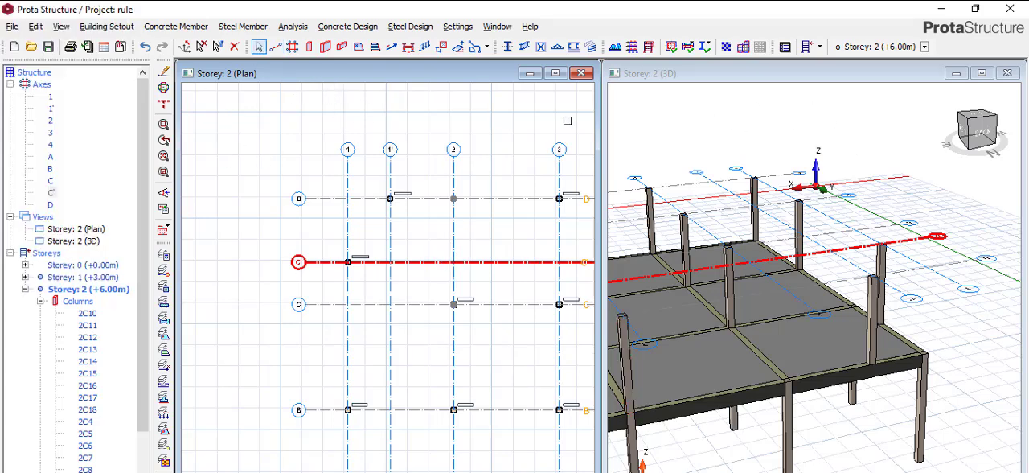
pyautogui.click(633, 157)
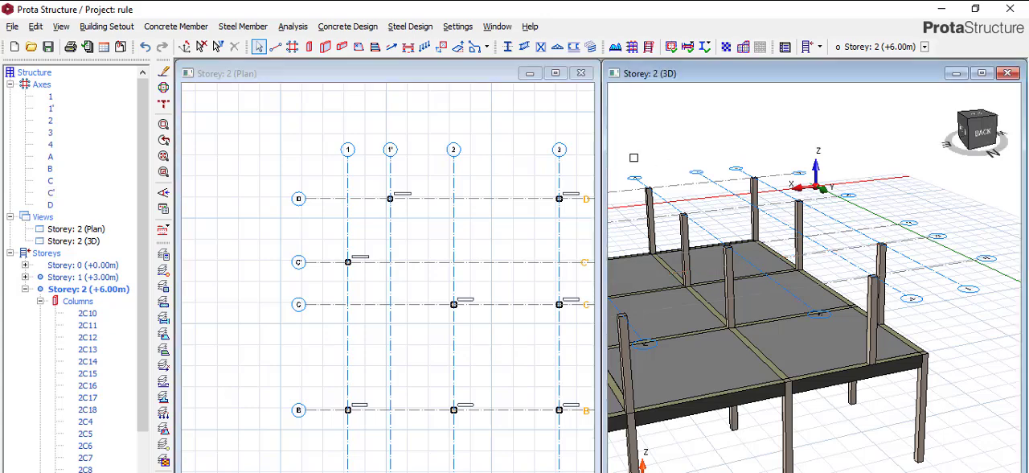
pyautogui.click(414, 137)
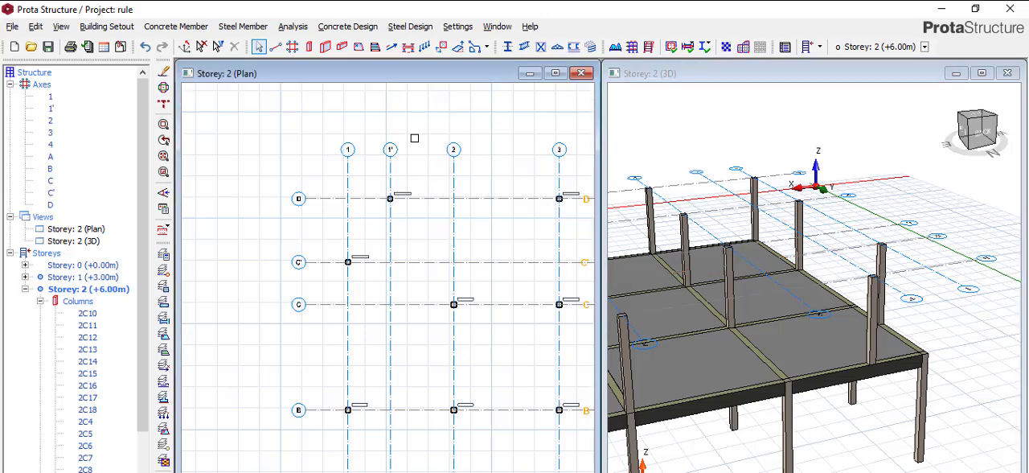
pyautogui.rightClick(402, 264)
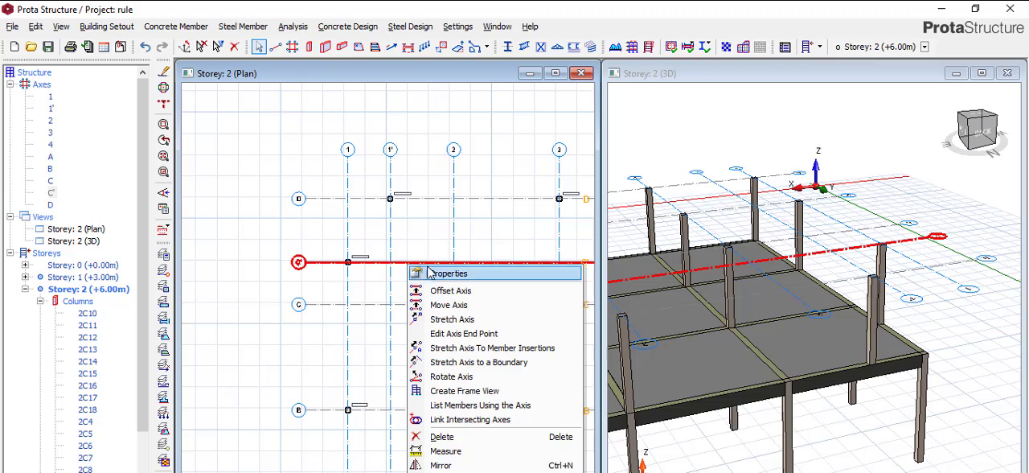
pyautogui.click(434, 274)
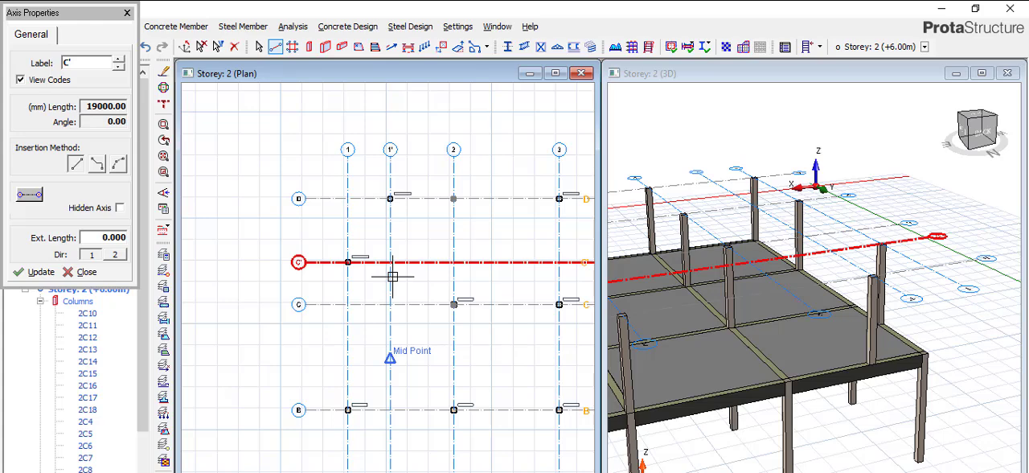
pyautogui.press('Escape')
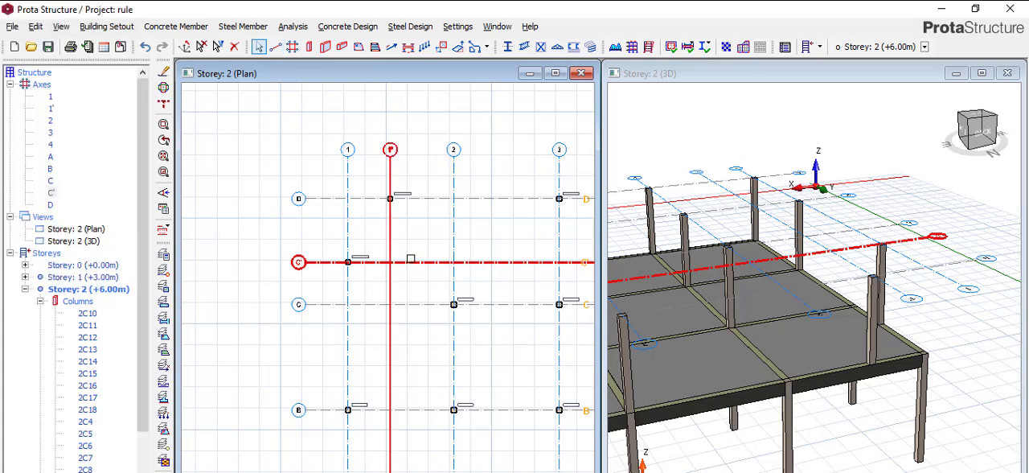
# Offset axis C' by about 4660 mm to create a new axis between axes C and B in the Storey 2 plan.
pyautogui.rightClick(414, 264)
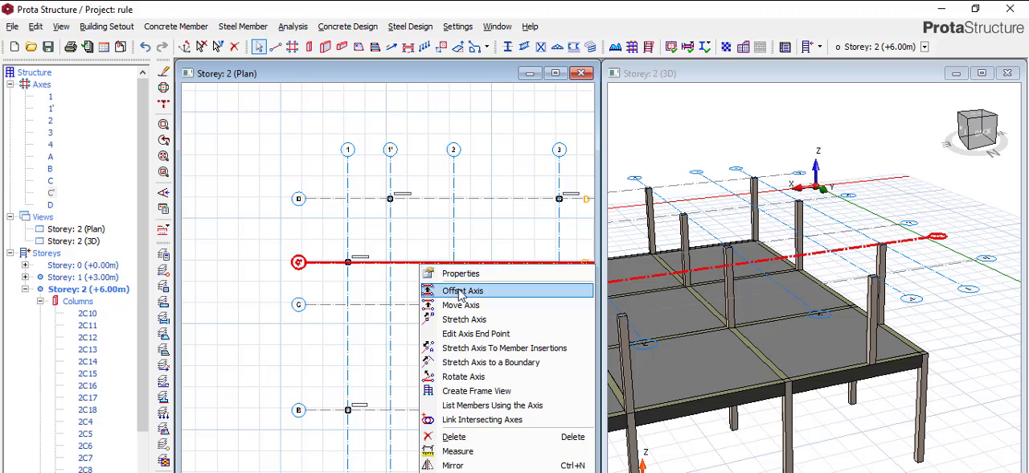
pyautogui.click(462, 291)
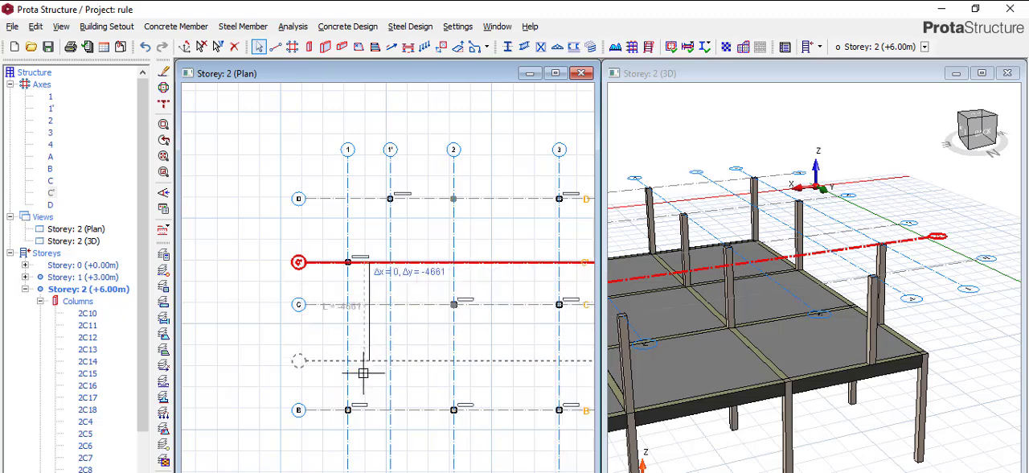
pyautogui.scroll(1, 327, 379)
pyautogui.scroll(1, 331, 372)
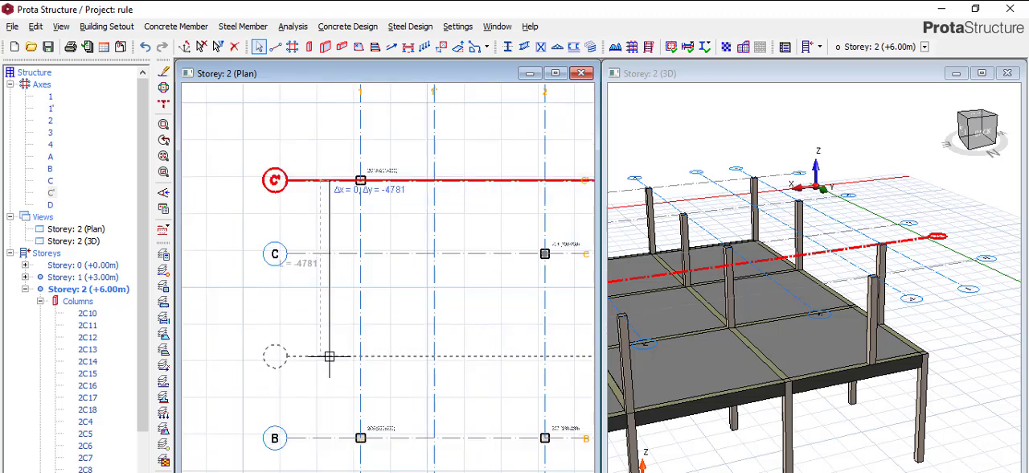
pyautogui.click(339, 352)
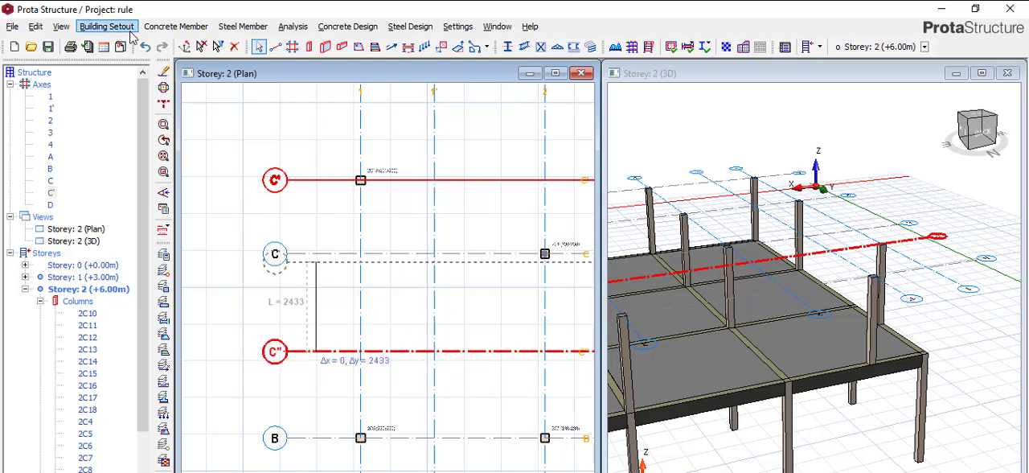
pyautogui.click(274, 179)
# Add a 230x230 mm column at the intersection of axes C'' and 1, starting from the properties of the column at C and 2.
pyautogui.scroll(1, 565, 248)
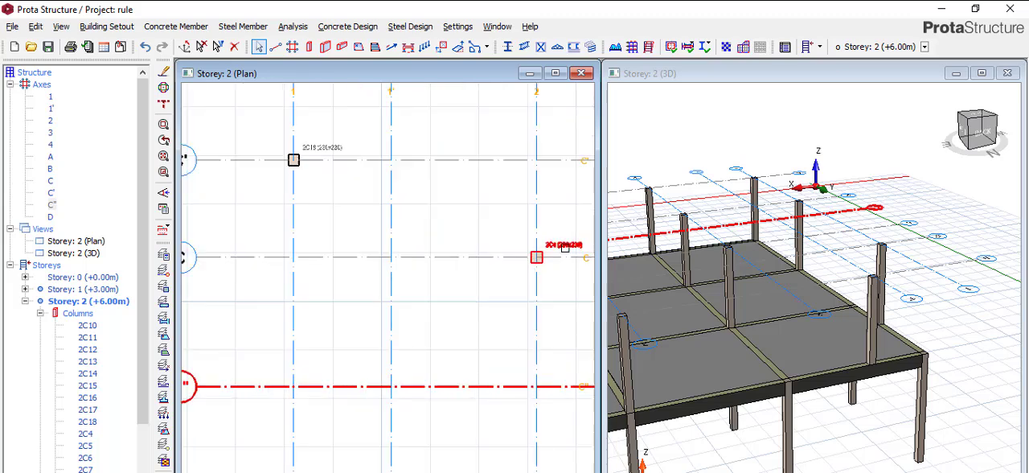
pyautogui.click(565, 243)
pyautogui.rightClick(567, 242)
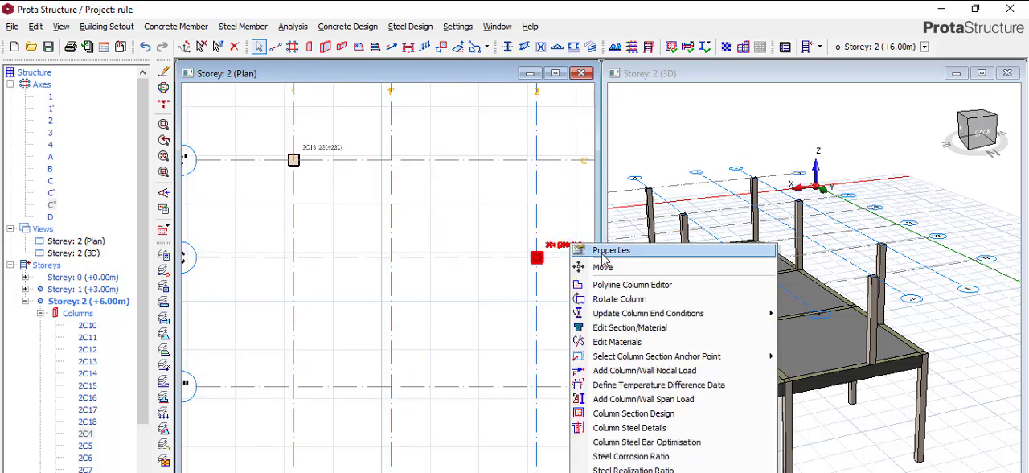
pyautogui.click(592, 253)
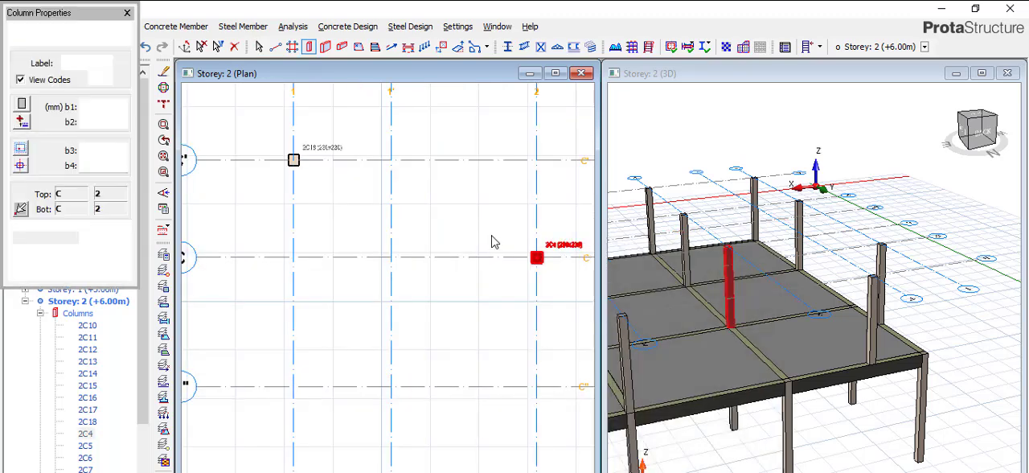
pyautogui.scroll(-1, 490, 238)
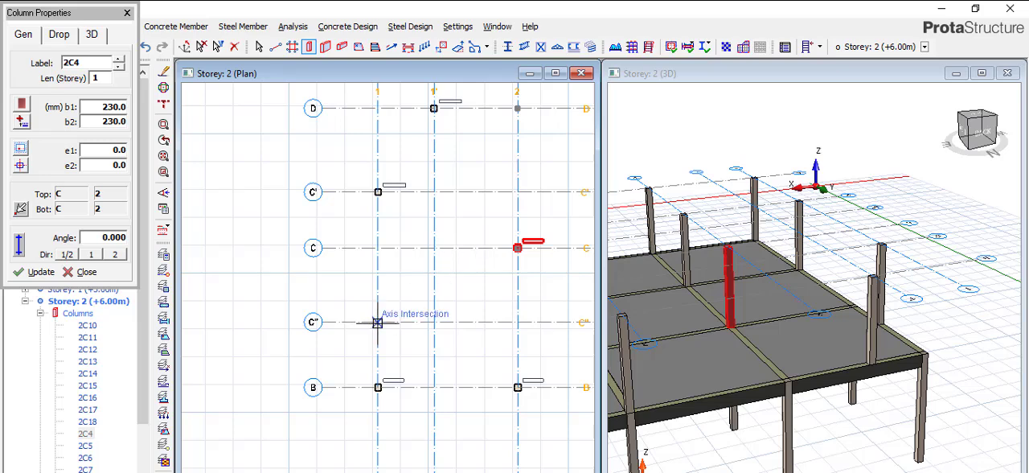
pyautogui.scroll(-3, 925, 244)
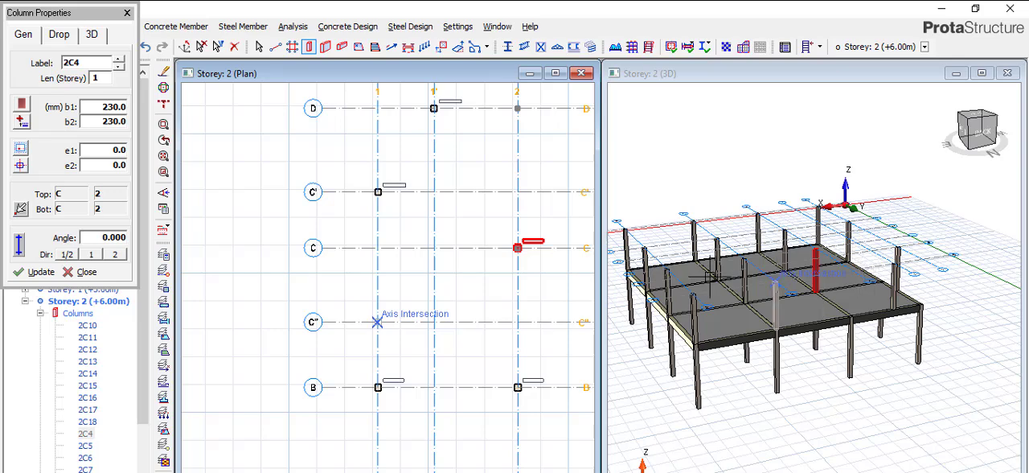
pyautogui.scroll(1, 708, 276)
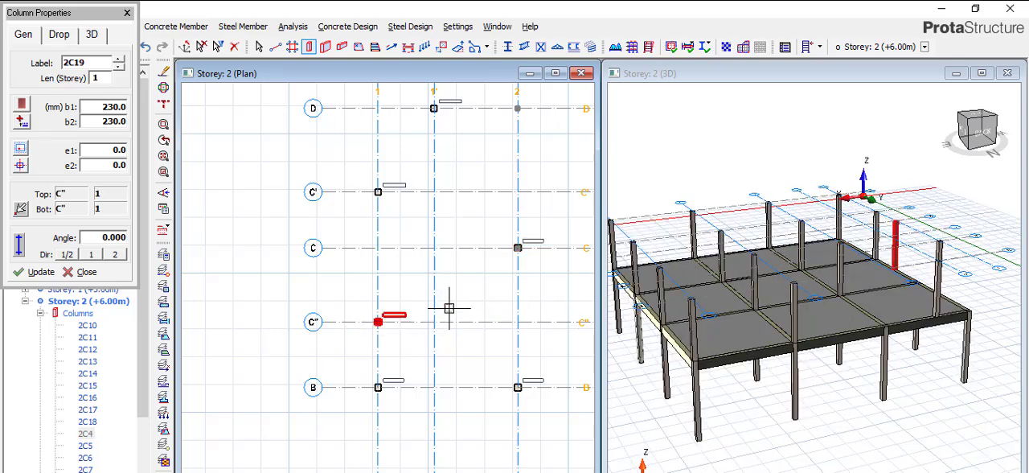
# Examine the Storey 2 column layout in the 3D view and in the plan around axes D, C' and 2, ending column editing.
pyautogui.scroll(3, 792, 251)
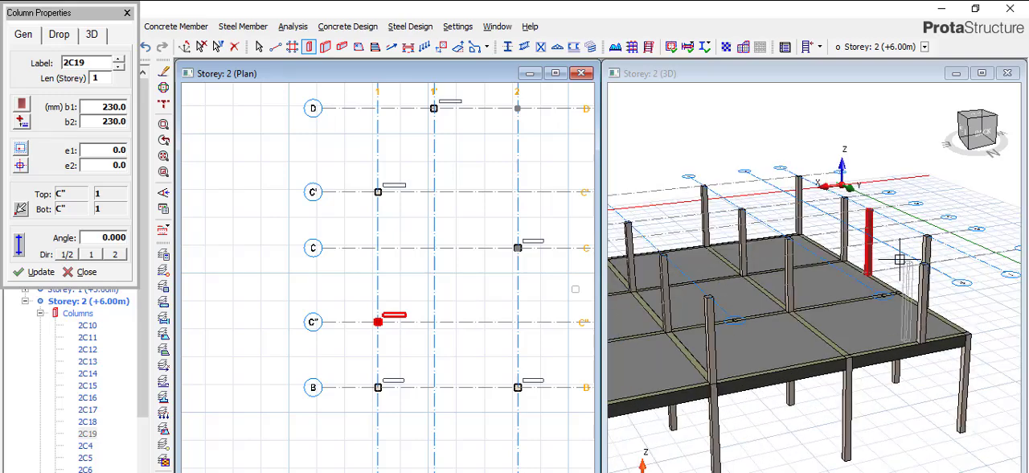
pyautogui.scroll(-4, 900, 262)
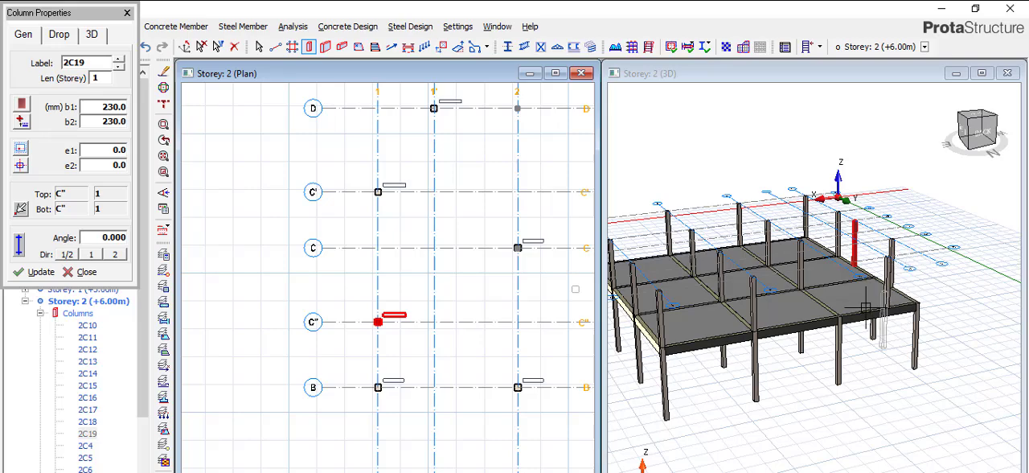
pyautogui.scroll(2, 925, 306)
pyautogui.scroll(1, 927, 309)
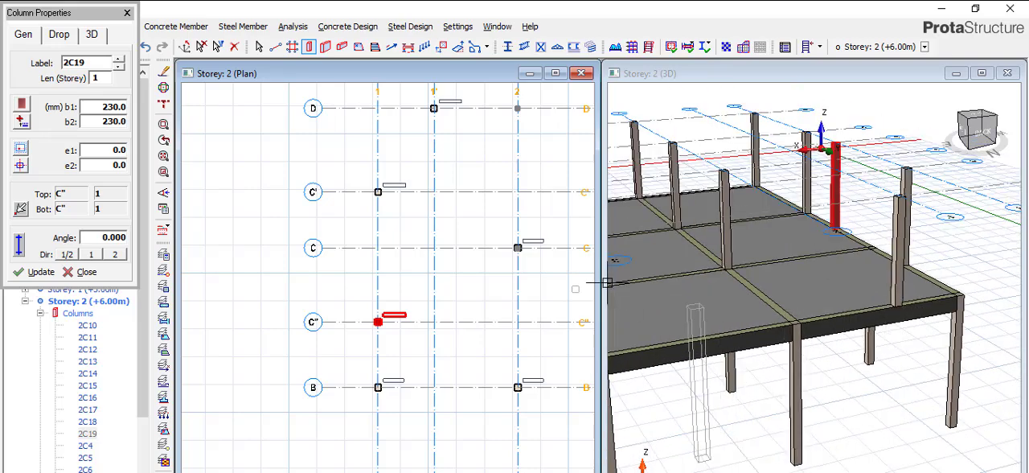
pyautogui.scroll(-3, 524, 300)
pyautogui.scroll(-1, 367, 263)
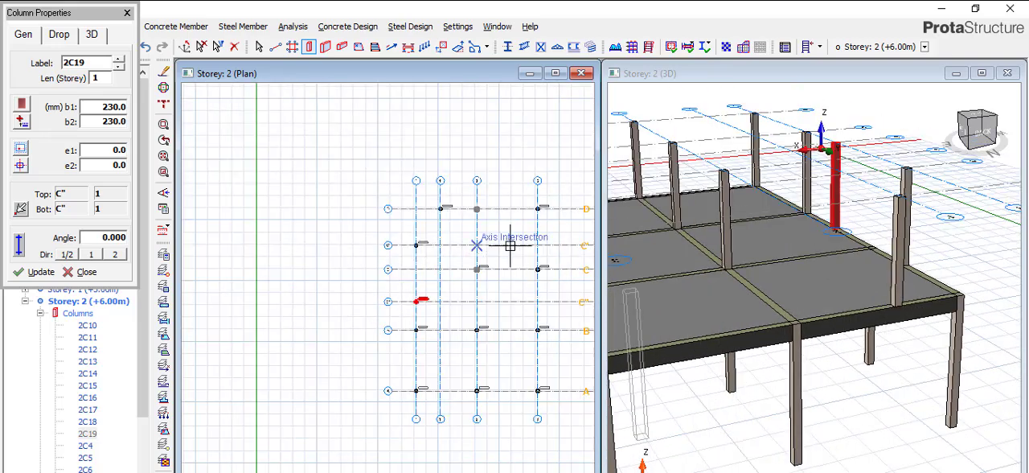
pyautogui.scroll(2, 542, 234)
pyautogui.scroll(-1, 291, 259)
pyautogui.scroll(1, 322, 250)
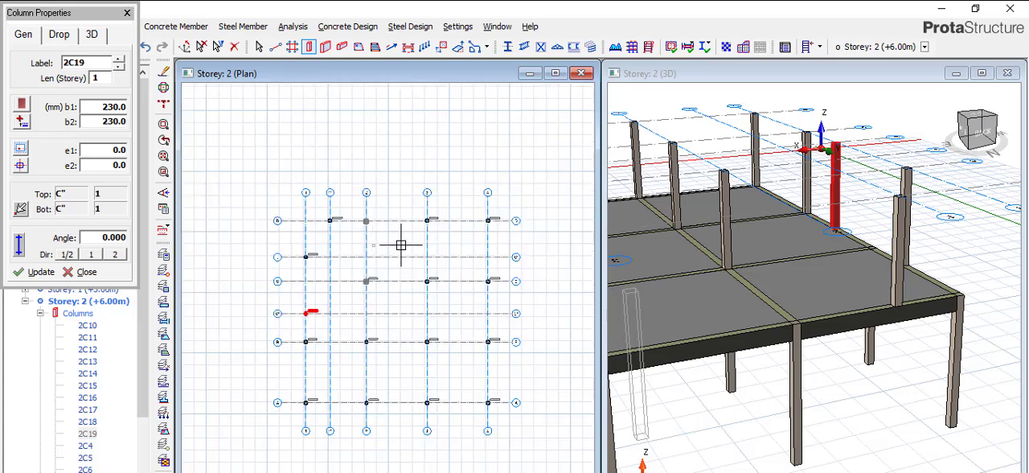
pyautogui.scroll(2, 331, 233)
pyautogui.scroll(1, 417, 229)
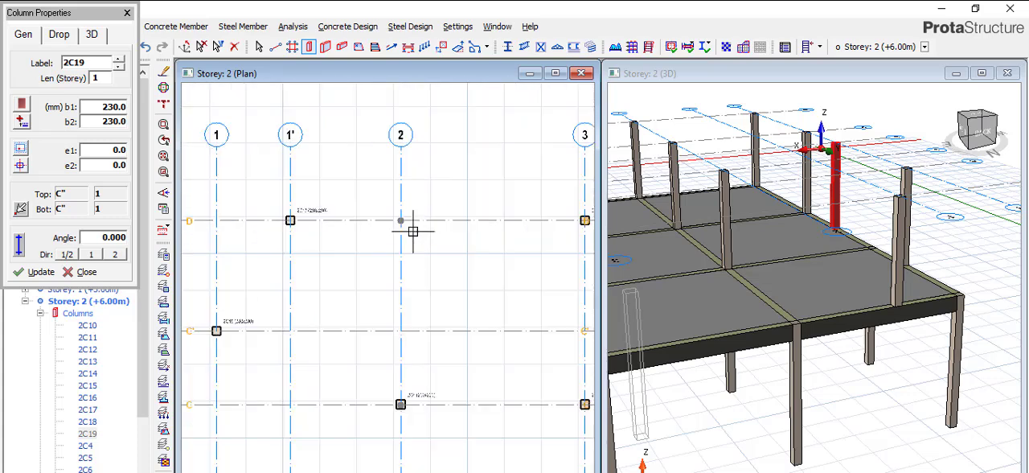
pyautogui.scroll(1, 400, 216)
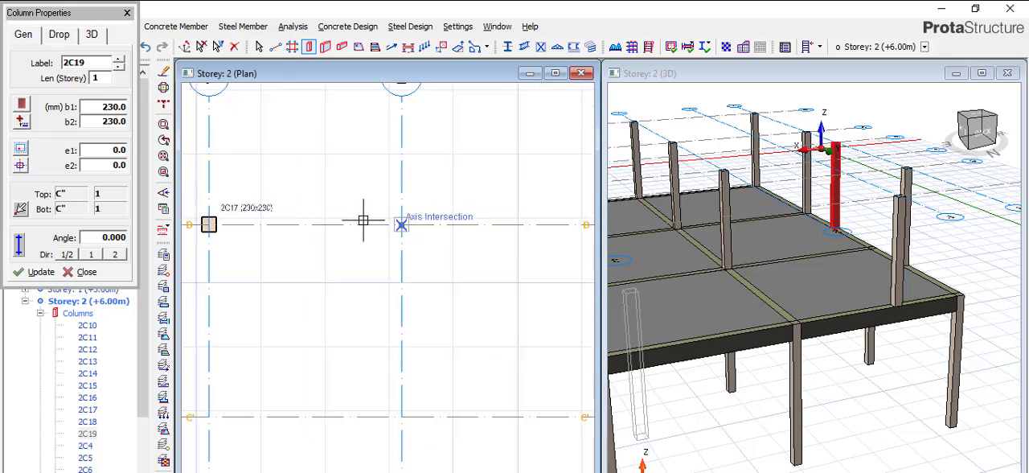
pyautogui.scroll(-1, 455, 234)
pyautogui.scroll(1, 471, 220)
pyautogui.scroll(1, 354, 195)
pyautogui.scroll(-3, 354, 194)
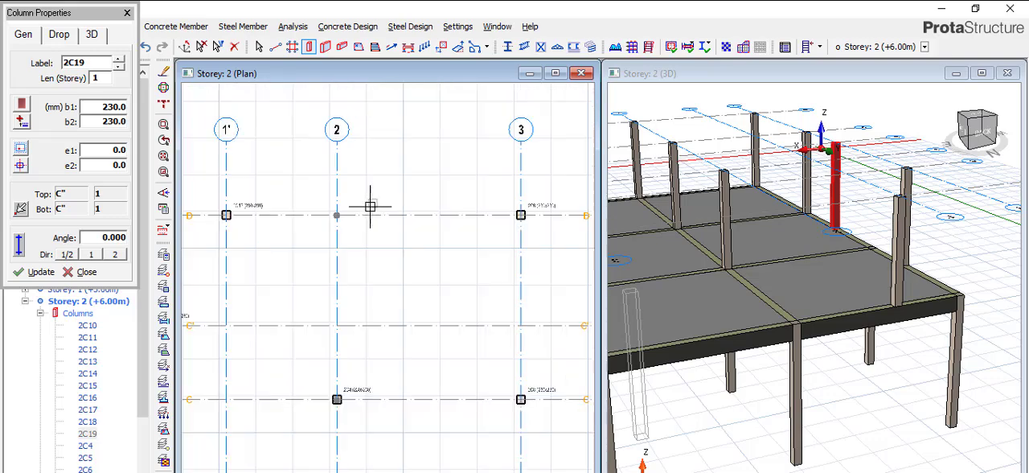
pyautogui.scroll(-2, 857, 227)
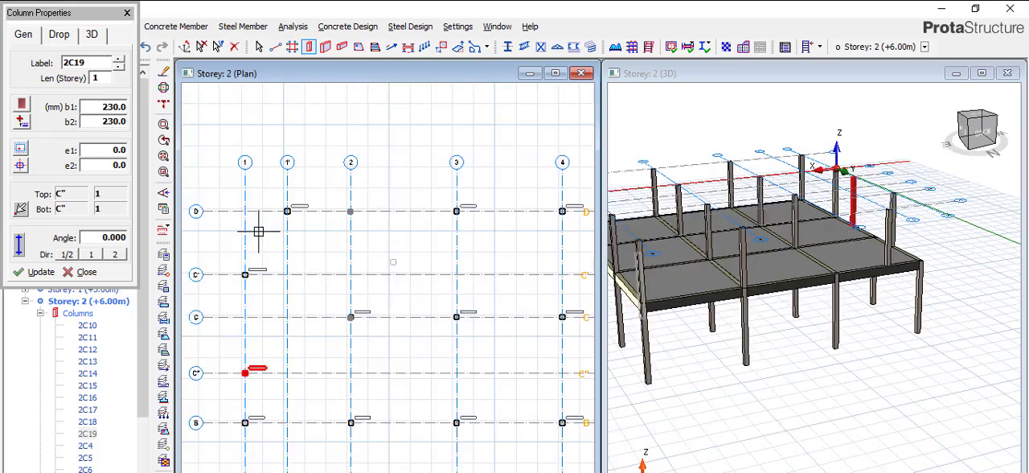
pyautogui.click(127, 14)
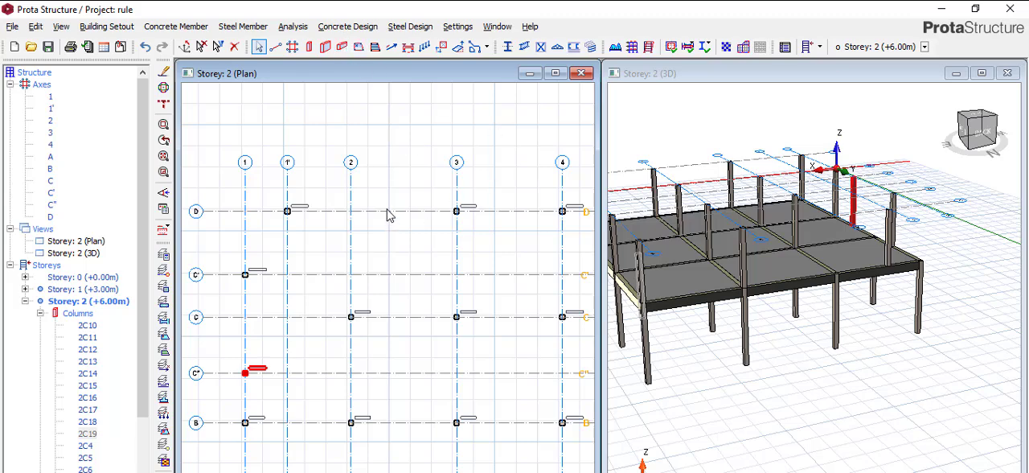
# Add 230x450 mm perimeter beams on Storey 2 along axis D, axis 4, axis A and axis 1, closing the loop at D and 1.
pyautogui.scroll(-3, 299, 210)
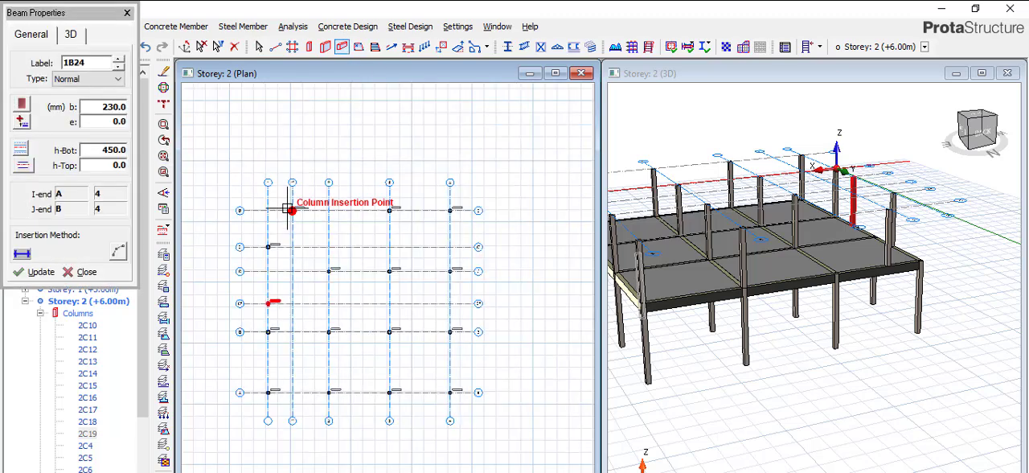
pyautogui.click(270, 208)
pyautogui.scroll(-1, 270, 208)
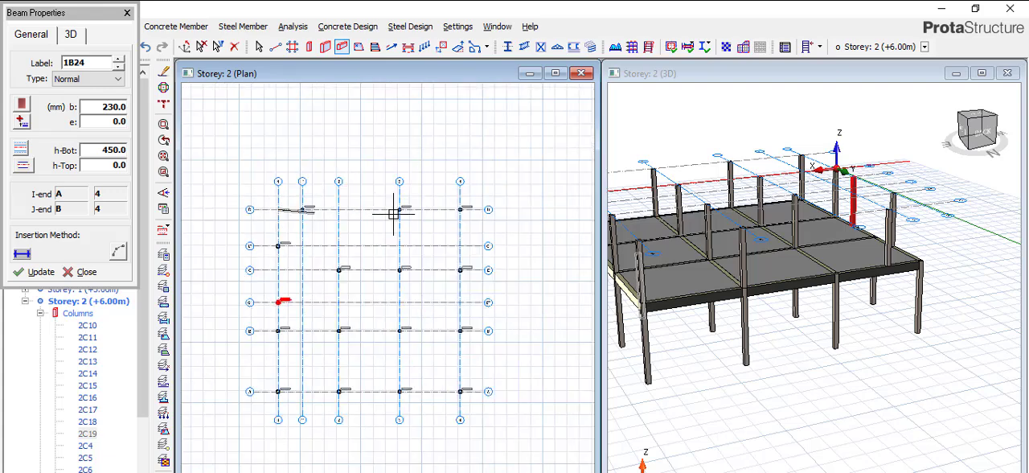
pyautogui.click(460, 209)
pyautogui.click(460, 390)
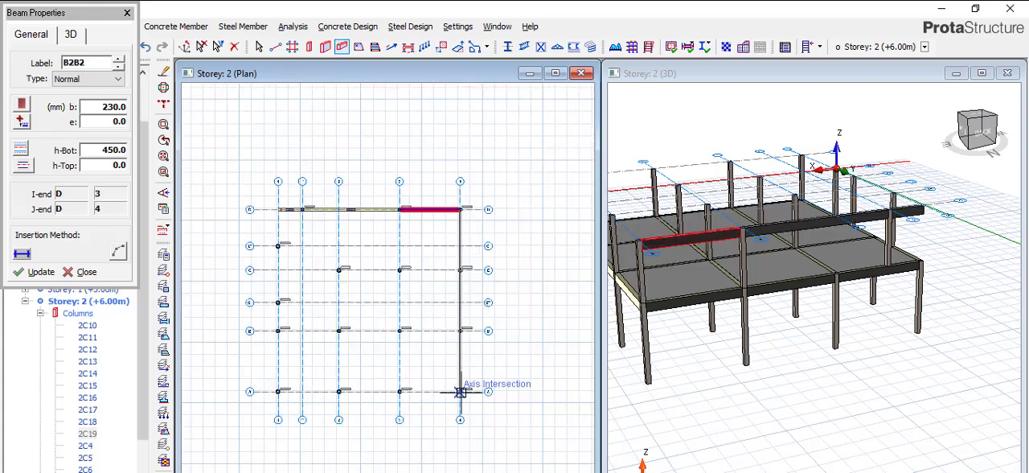
pyautogui.click(277, 391)
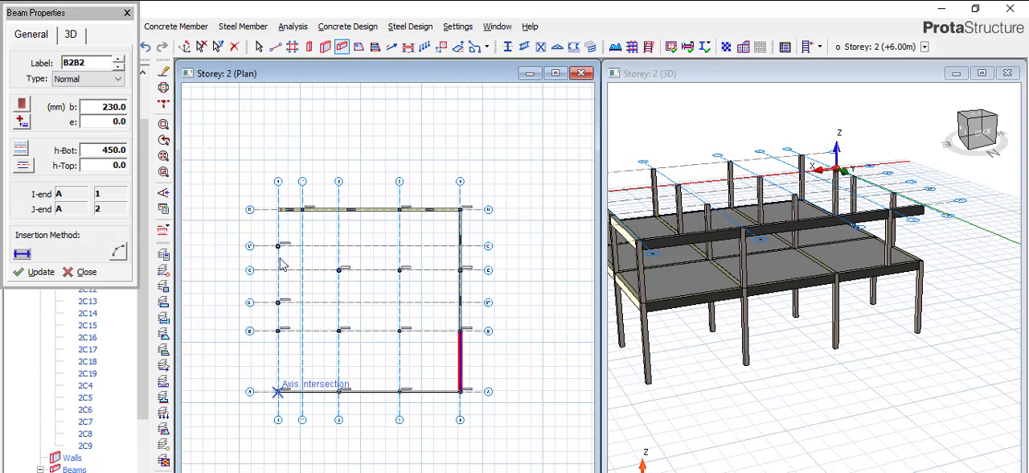
pyautogui.click(276, 210)
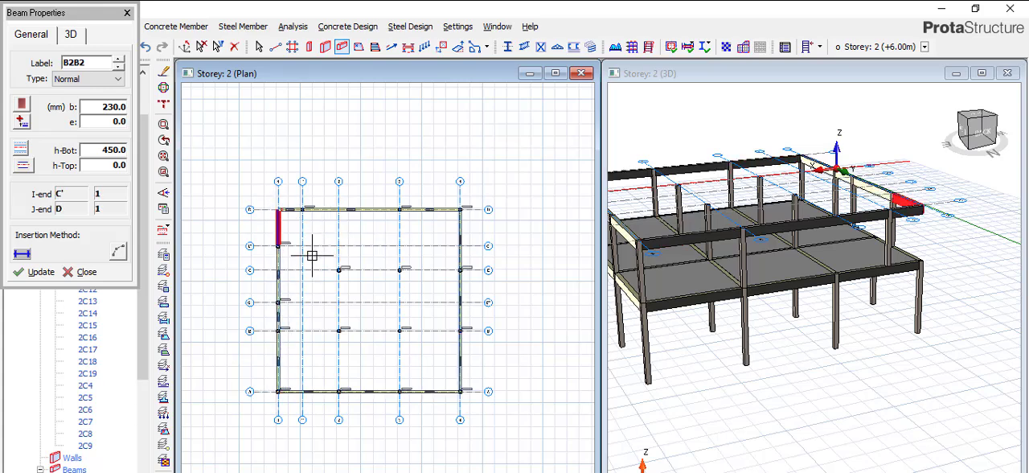
# Add 230x450 mm beams along axis 2 from axis D to axis A on Storey 2.
pyautogui.scroll(1, 312, 256)
pyautogui.scroll(2, 291, 264)
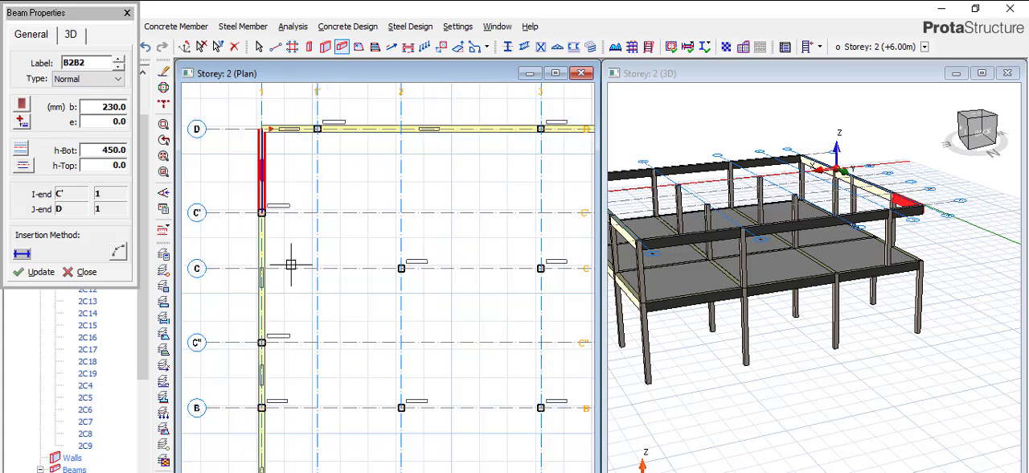
pyautogui.click(264, 212)
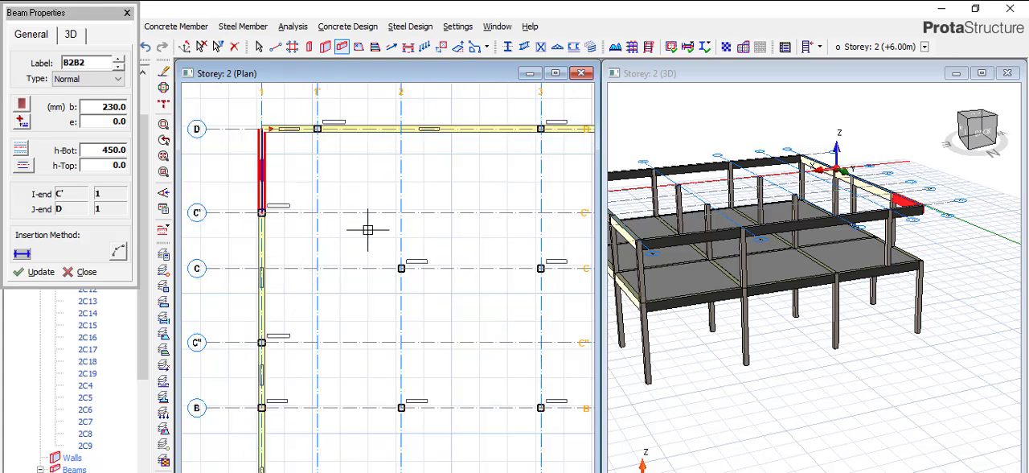
pyautogui.click(403, 167)
pyautogui.scroll(-1, 403, 166)
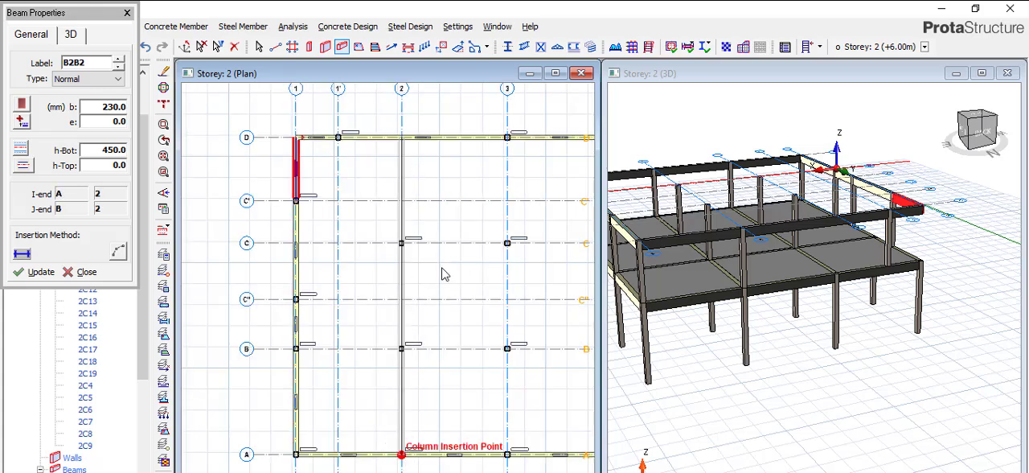
pyautogui.press('Escape')
pyautogui.scroll(-2, 371, 273)
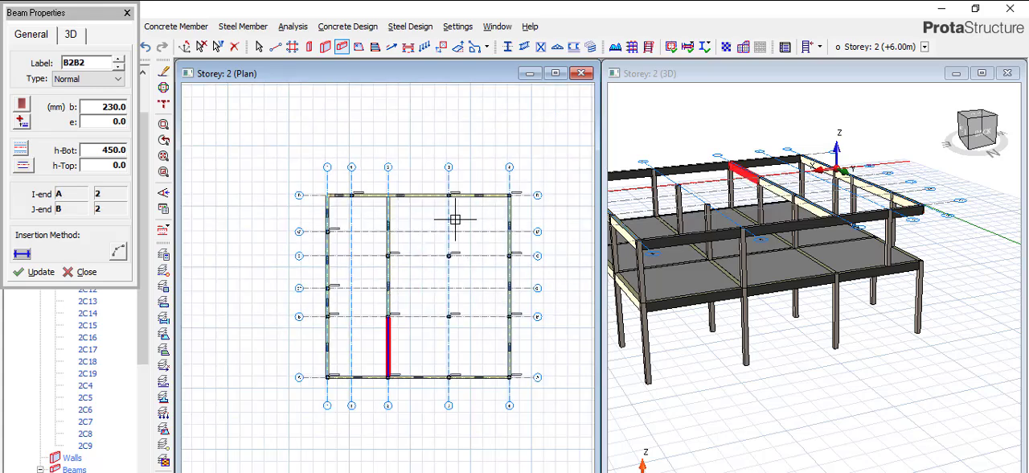
# Add 230x450 mm beams along axis 3 from axis D to axis A on Storey 2.
pyautogui.scroll(2, 455, 219)
pyautogui.click(445, 178)
pyautogui.scroll(-1, 444, 178)
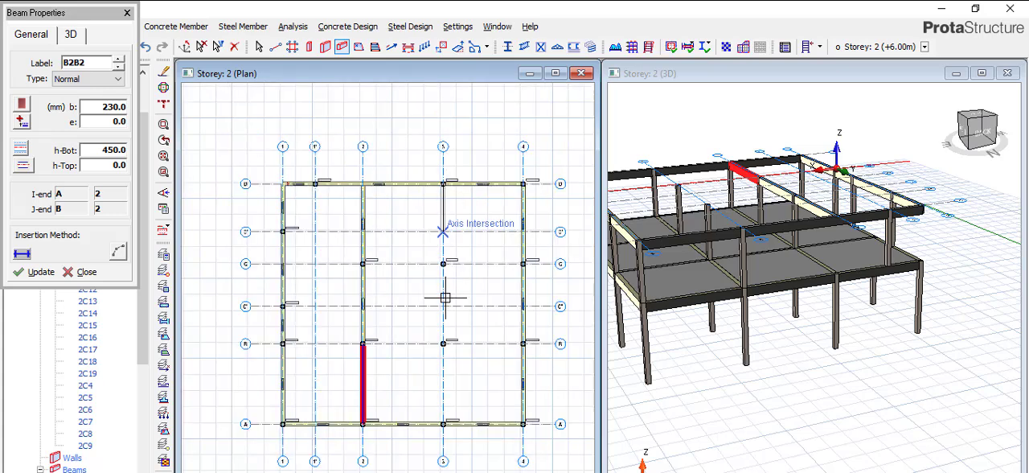
pyautogui.scroll(3, 455, 447)
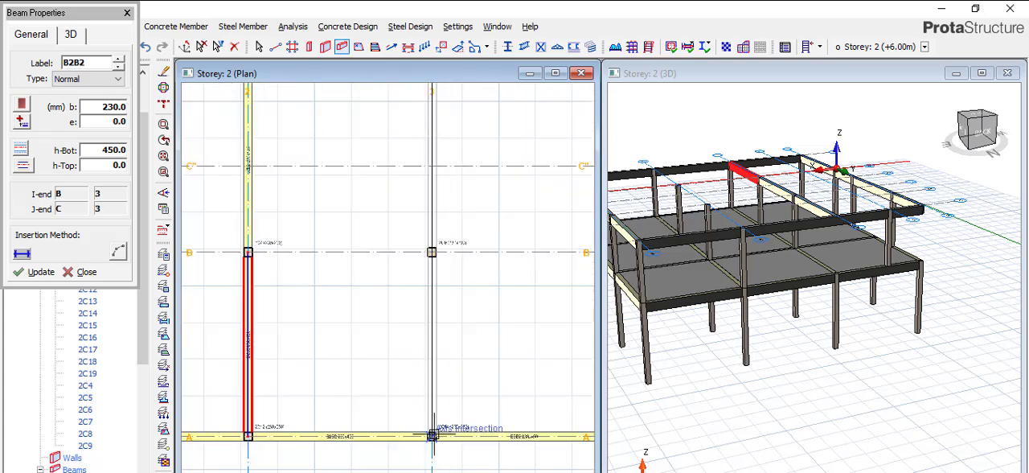
pyautogui.click(433, 435)
pyautogui.scroll(-1, 457, 319)
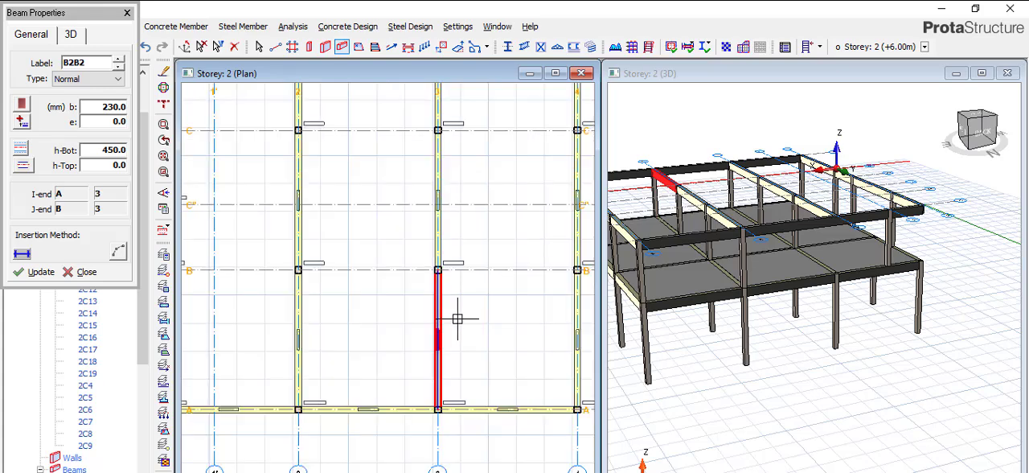
# Add 230x450 mm beams along axis B from axis 1 to axis 4 on Storey 2.
pyautogui.scroll(-1, 473, 314)
pyautogui.scroll(-1, 897, 271)
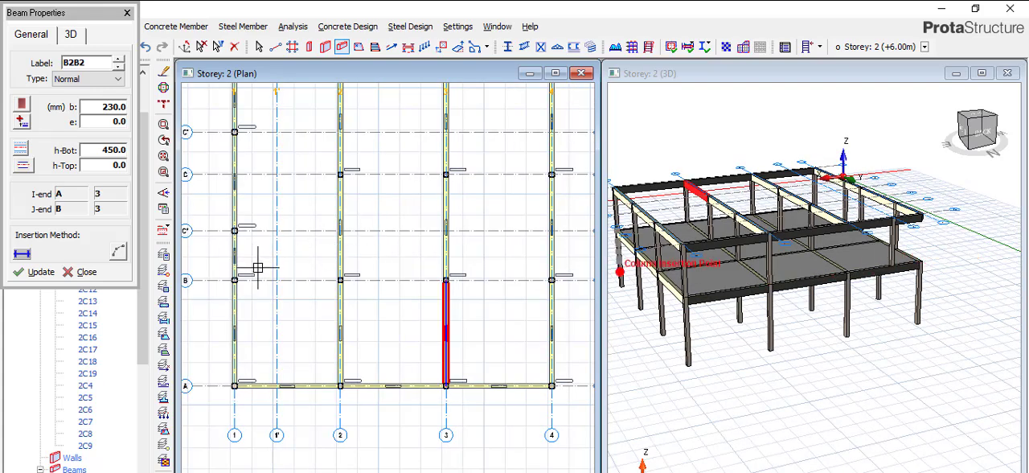
pyautogui.scroll(-2, 341, 303)
pyautogui.scroll(2, 485, 279)
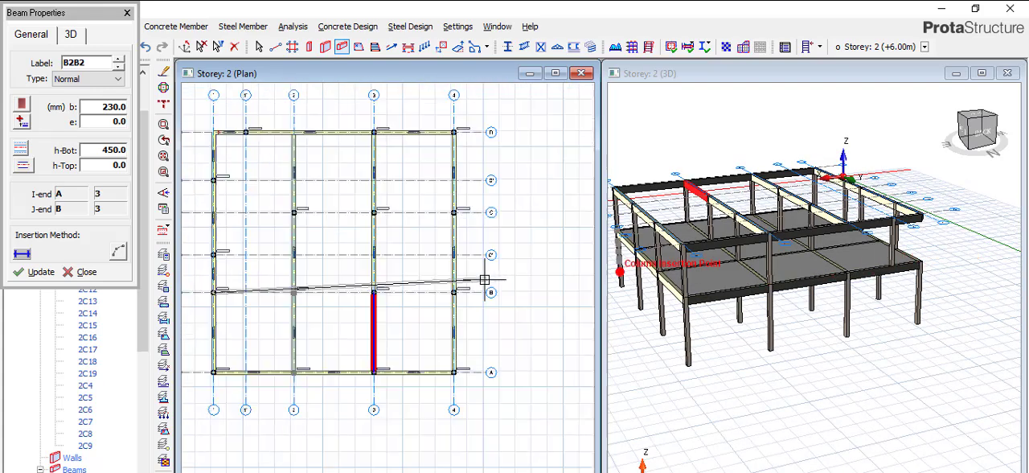
pyautogui.click(485, 270)
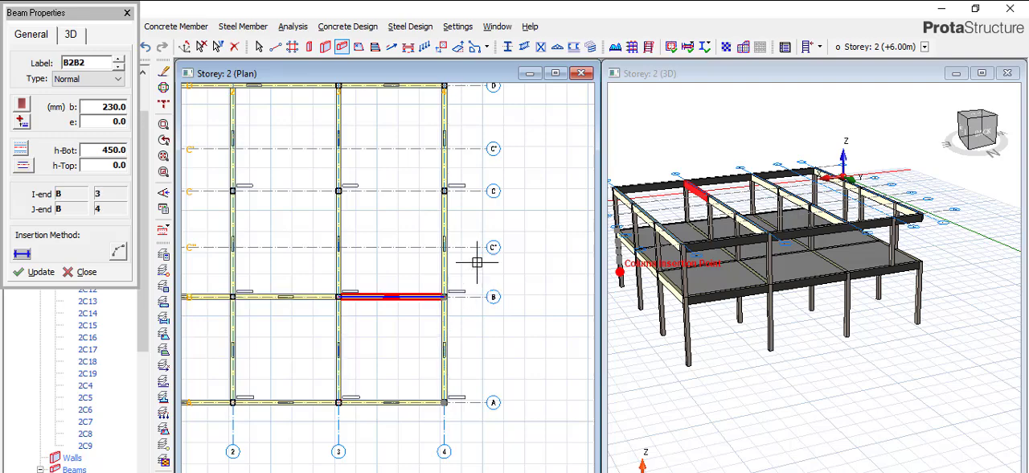
# Add 230x450 mm beams along axis C from axis 1 to axis 4 on Storey 2.
pyautogui.scroll(-3, 489, 268)
pyautogui.scroll(3, 336, 238)
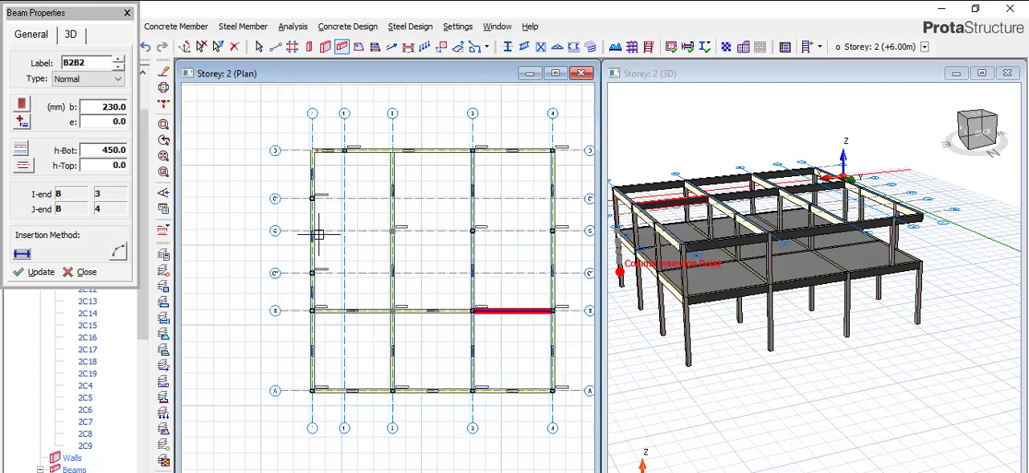
pyautogui.click(354, 248)
pyautogui.scroll(-2, 459, 236)
pyautogui.scroll(2, 520, 227)
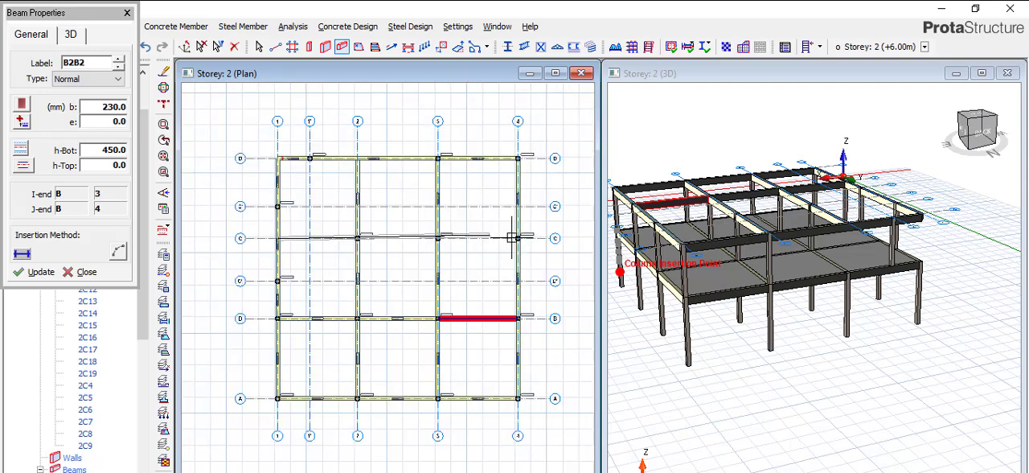
pyautogui.scroll(-1, 520, 233)
pyautogui.scroll(2, 520, 238)
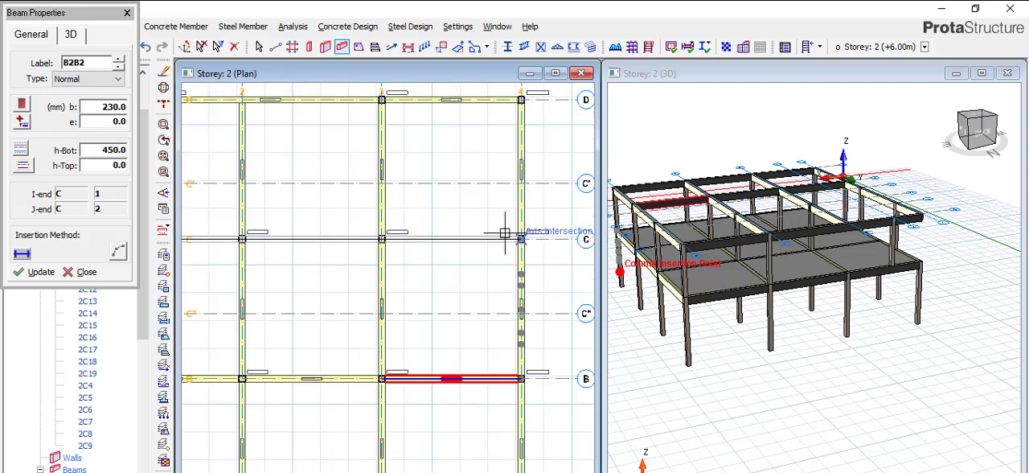
pyautogui.click(456, 189)
pyautogui.scroll(-1, 458, 190)
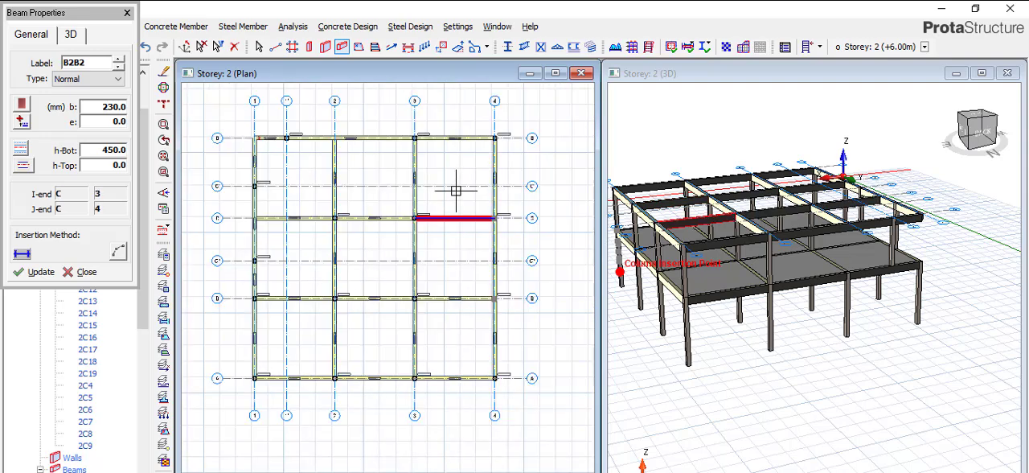
# Examine the Storey 2 beam framing in 3D around the corner at axes D and 1, ending beam insertion.
pyautogui.scroll(-1, 458, 190)
pyautogui.scroll(5, 898, 217)
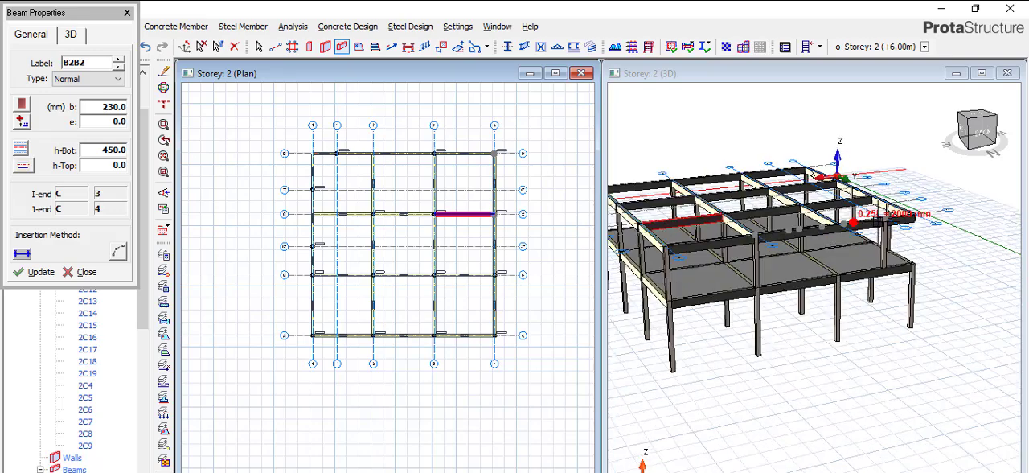
pyautogui.scroll(3, 861, 268)
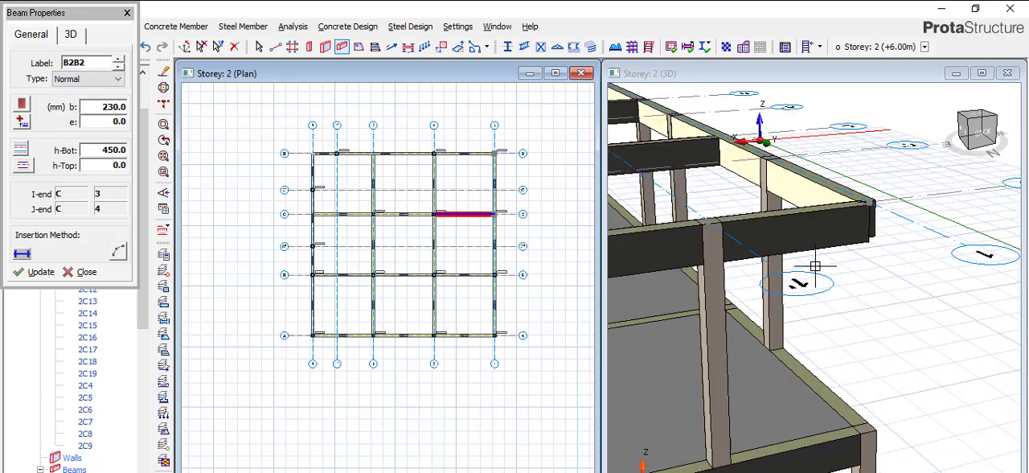
pyautogui.scroll(-1, 840, 238)
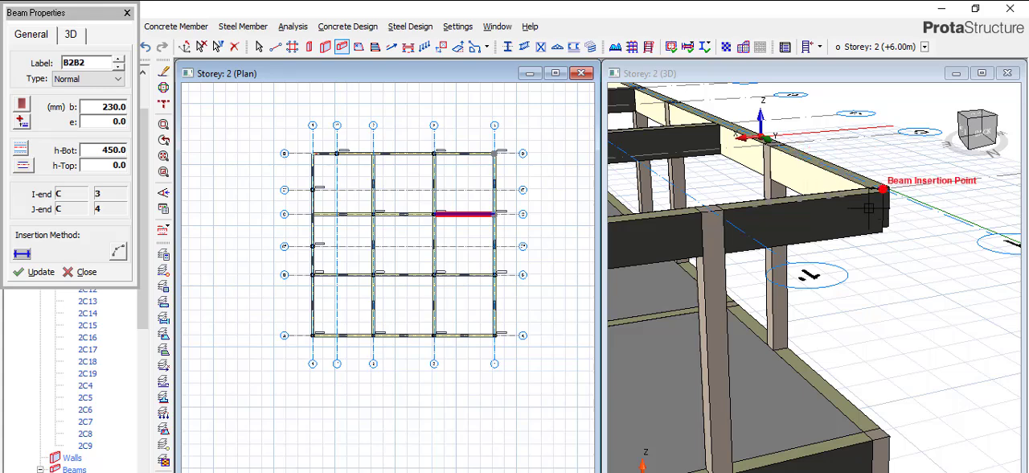
pyautogui.scroll(-1, 867, 205)
pyautogui.scroll(-1, 819, 261)
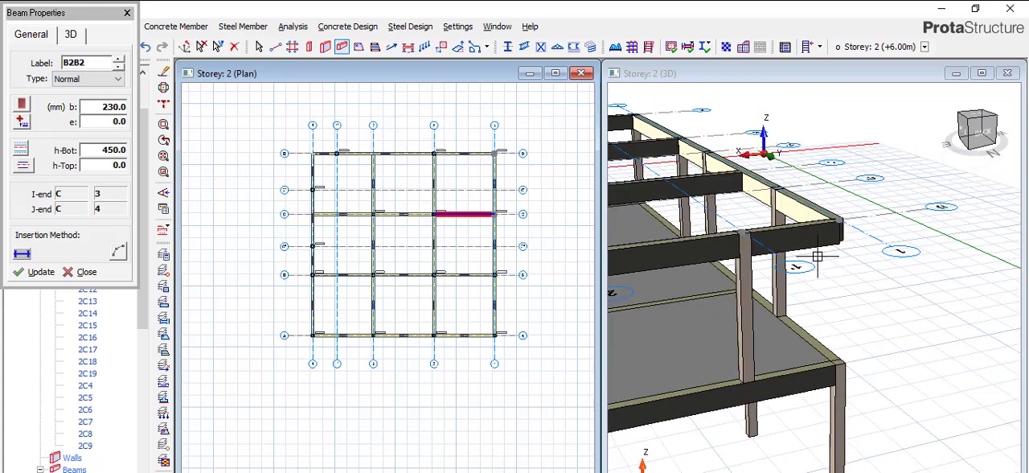
pyautogui.click(127, 14)
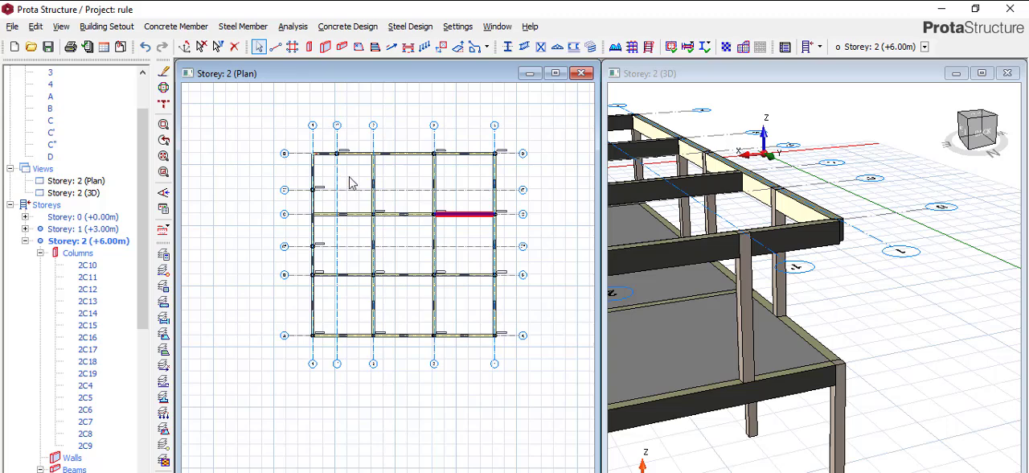
# Add 150 mm slabs on Storey 2 in the three C–D panels, the B–C and A–B panels between axes 3 and 4, and the A–B panel between 2 and 3.
pyautogui.click(358, 46)
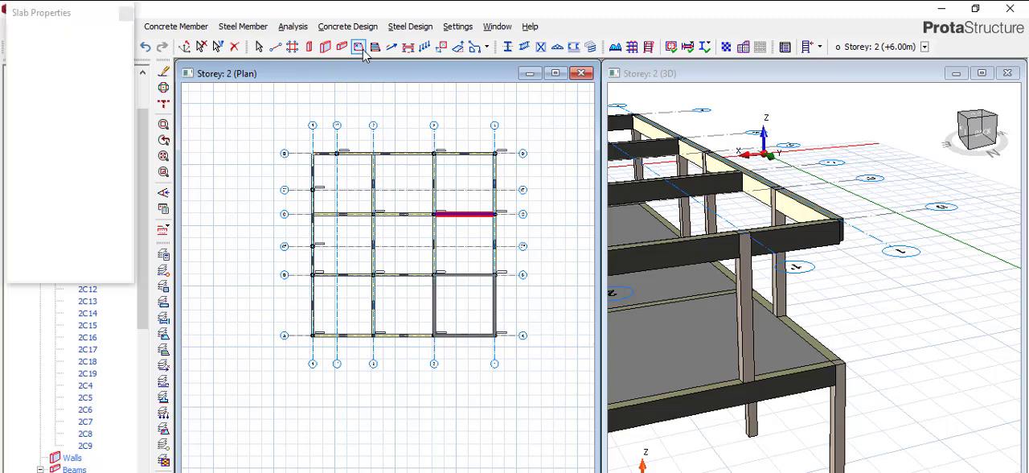
pyautogui.click(342, 181)
pyautogui.click(402, 177)
pyautogui.click(463, 201)
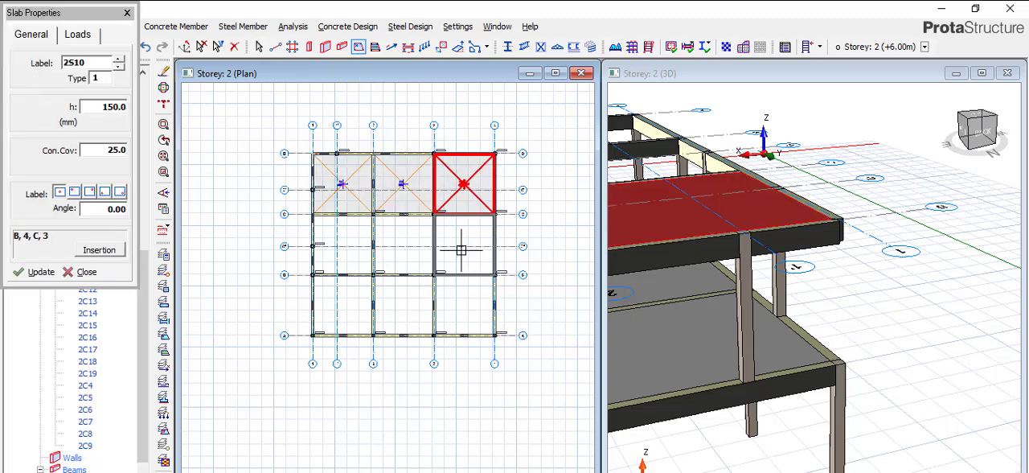
pyautogui.click(462, 245)
pyautogui.click(463, 306)
pyautogui.click(401, 304)
# Fill the remaining Storey 2 panels with 150 mm slabs: B–C between axes 2–3 and 1–2, and A–B between 1–2, ending slab insertion.
pyautogui.scroll(-3, 900, 258)
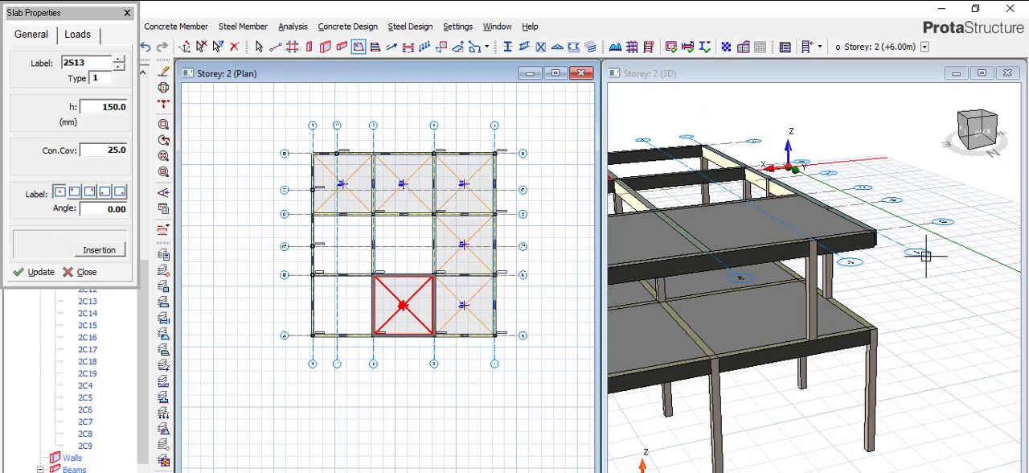
pyautogui.scroll(-2, 901, 258)
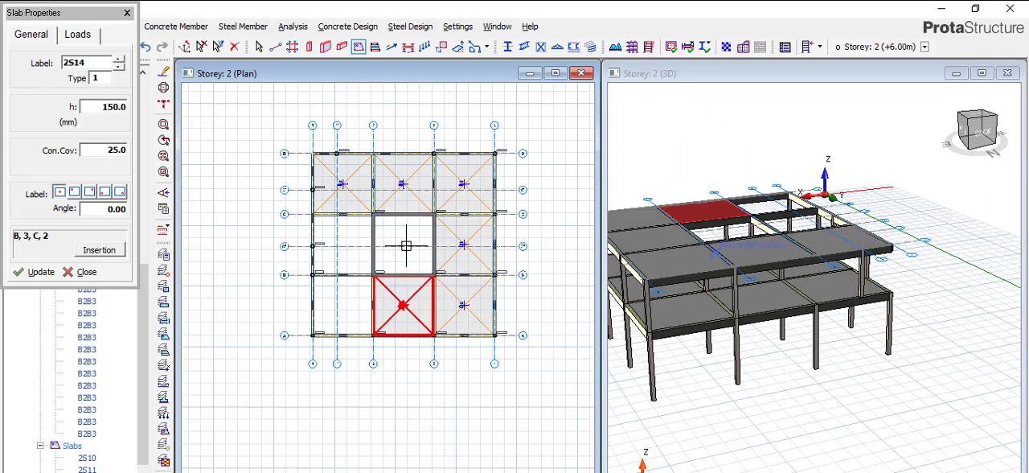
pyautogui.click(406, 245)
pyautogui.click(344, 245)
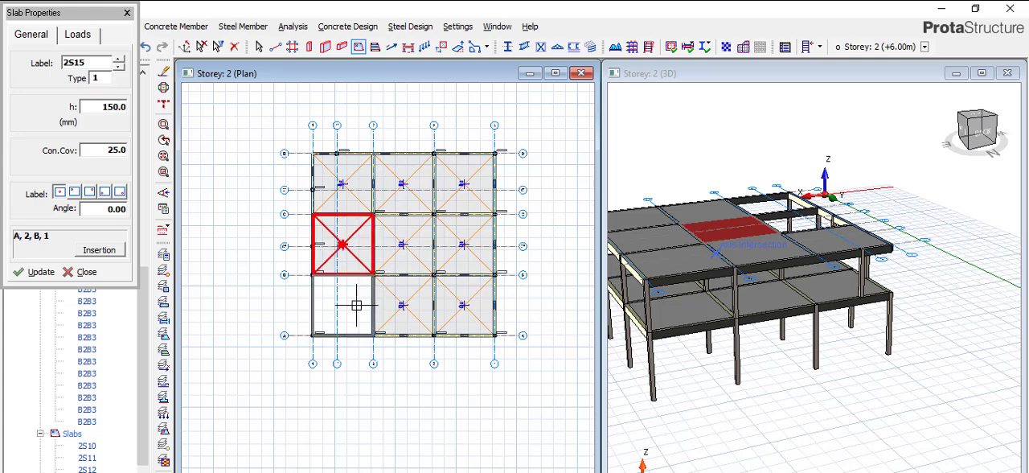
pyautogui.click(354, 310)
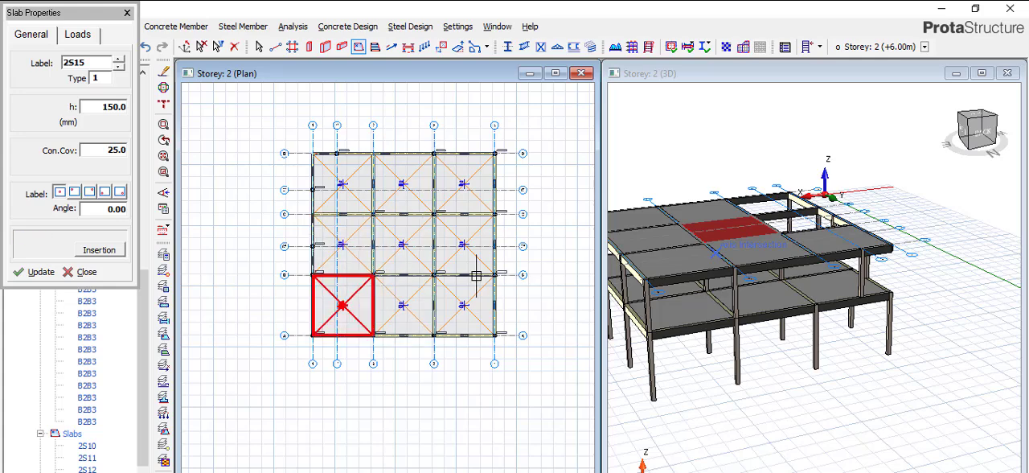
pyautogui.click(127, 14)
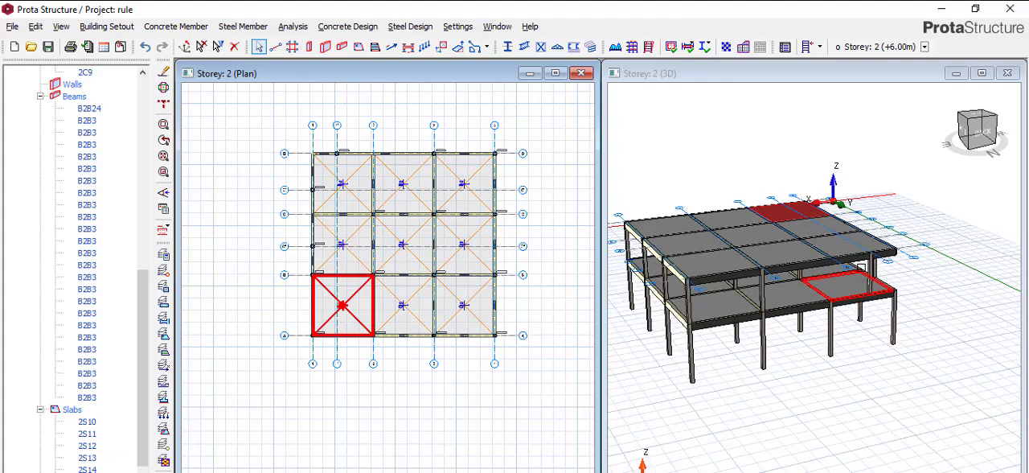
# Examine the slabs, beams and columns of both storeys from several sides in the 3D view.
pyautogui.scroll(3, 760, 281)
pyautogui.scroll(-5, 775, 260)
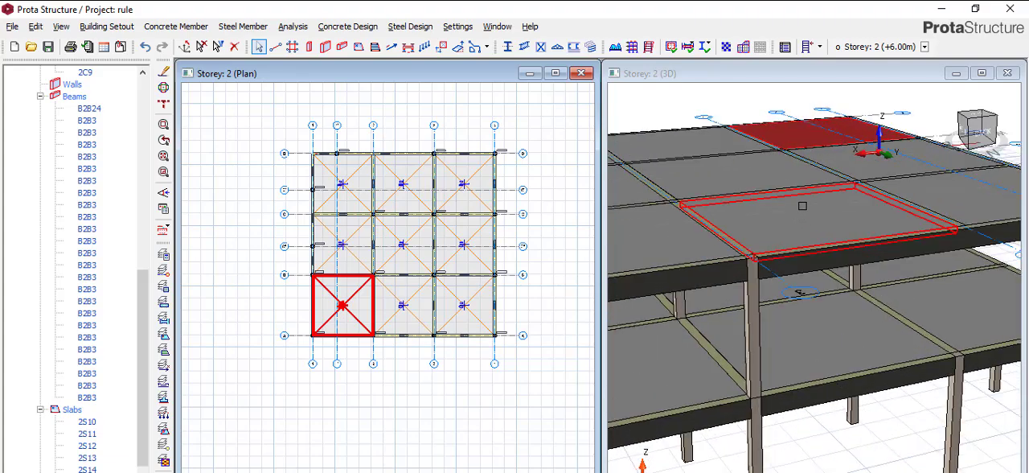
pyautogui.scroll(5, 805, 219)
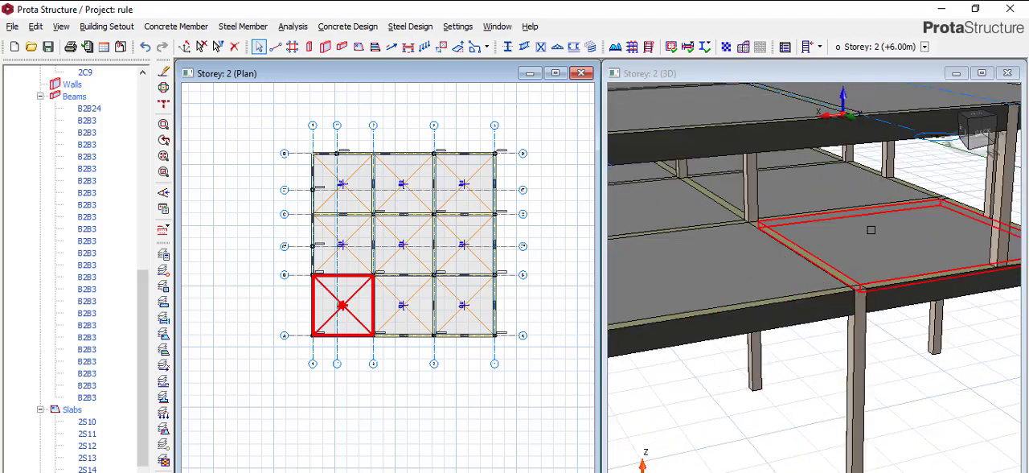
pyautogui.scroll(-5, 780, 234)
pyautogui.scroll(6, 779, 234)
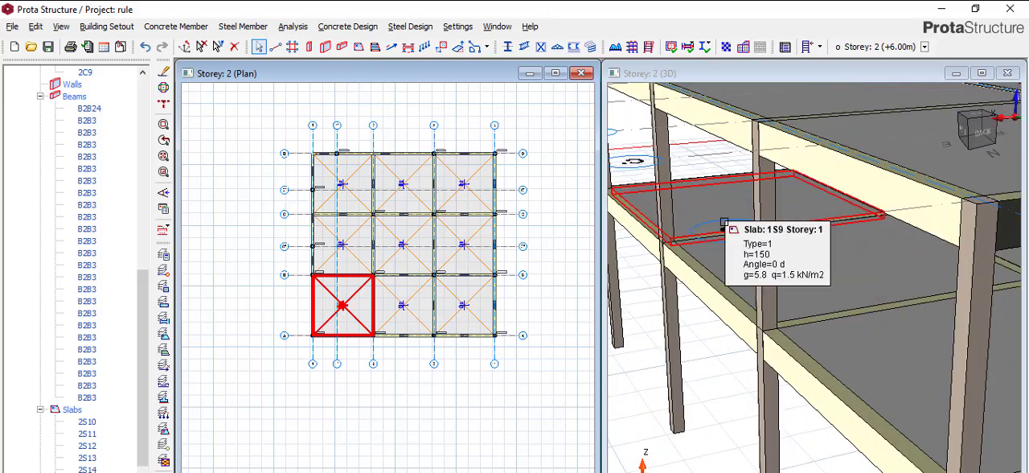
pyautogui.scroll(-2, 715, 209)
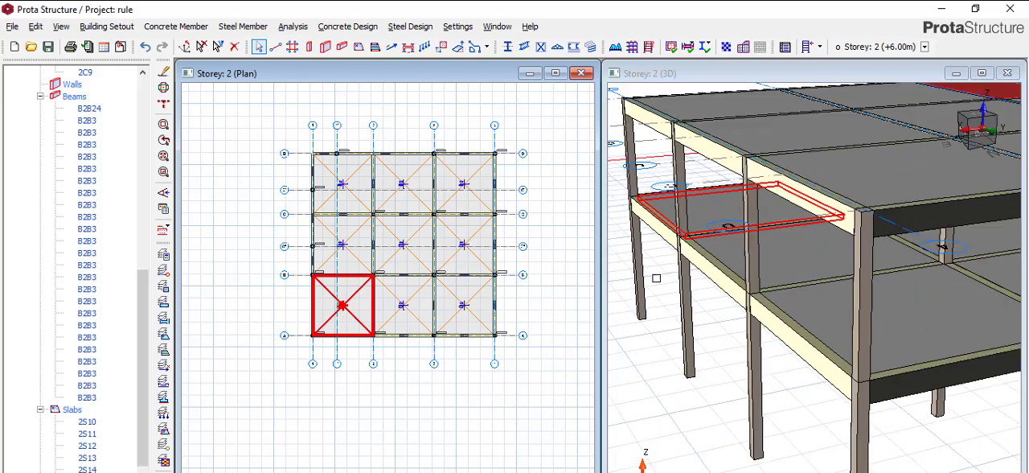